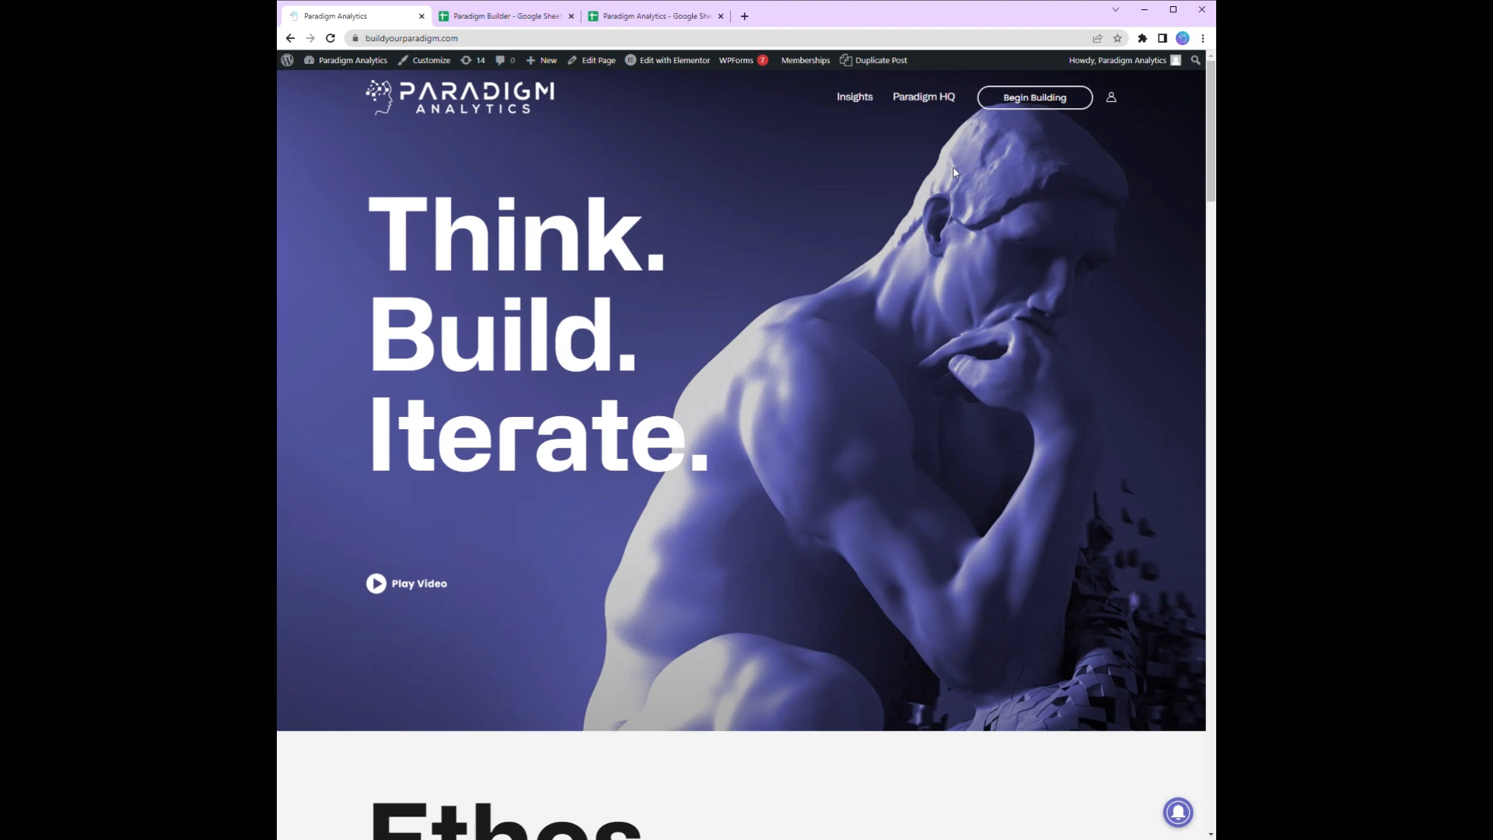
# - Open the Paradigm Builder digital workbook from the Resources section of Paradigm HQ
pyautogui.click(937, 106)
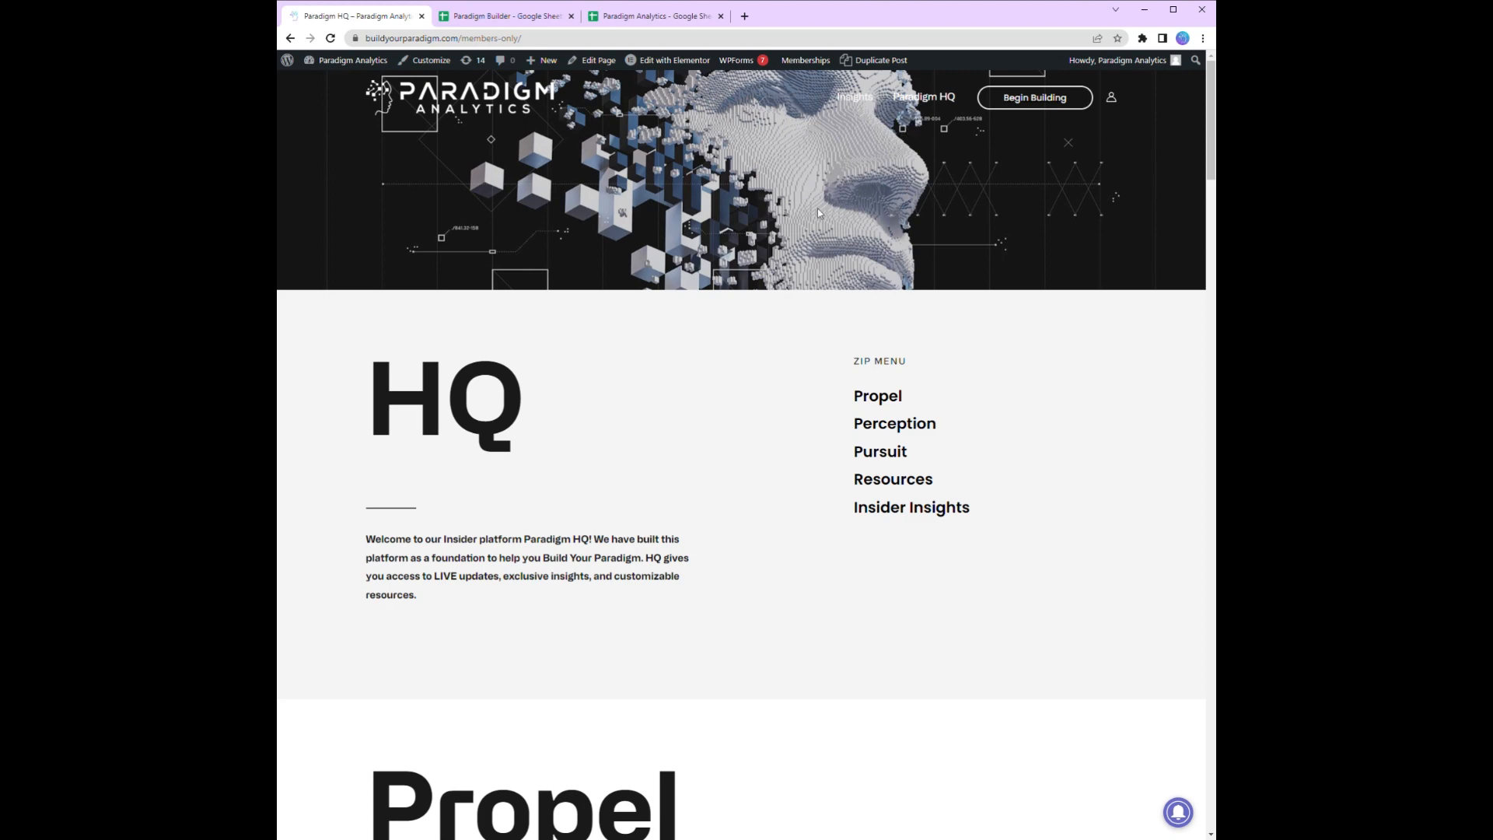
pyautogui.click(879, 486)
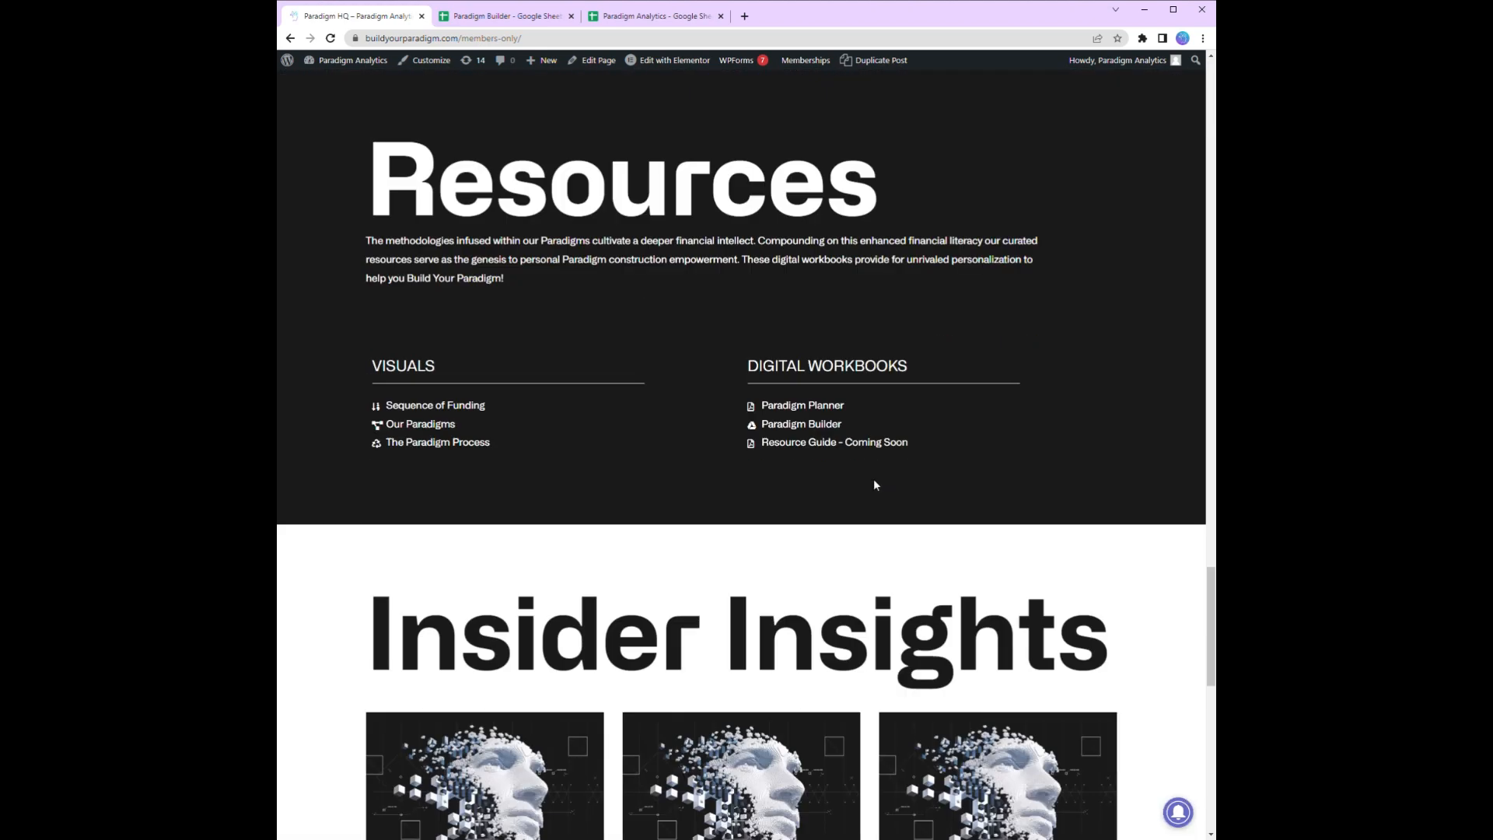
pyautogui.click(796, 429)
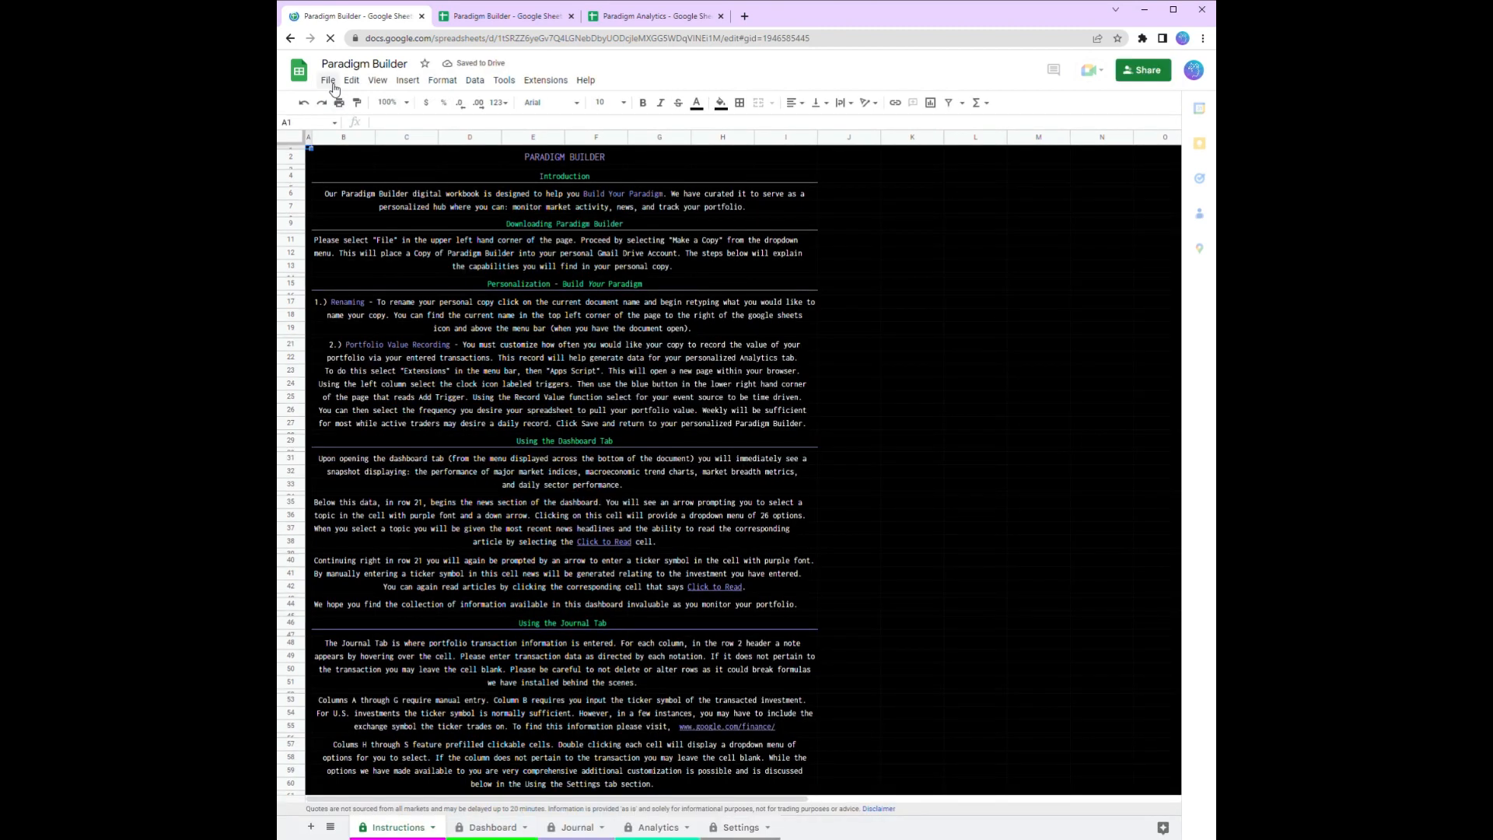
# - Make a copy of the Paradigm Builder spreadsheet, keeping the suggested name and folder
pyautogui.click(329, 81)
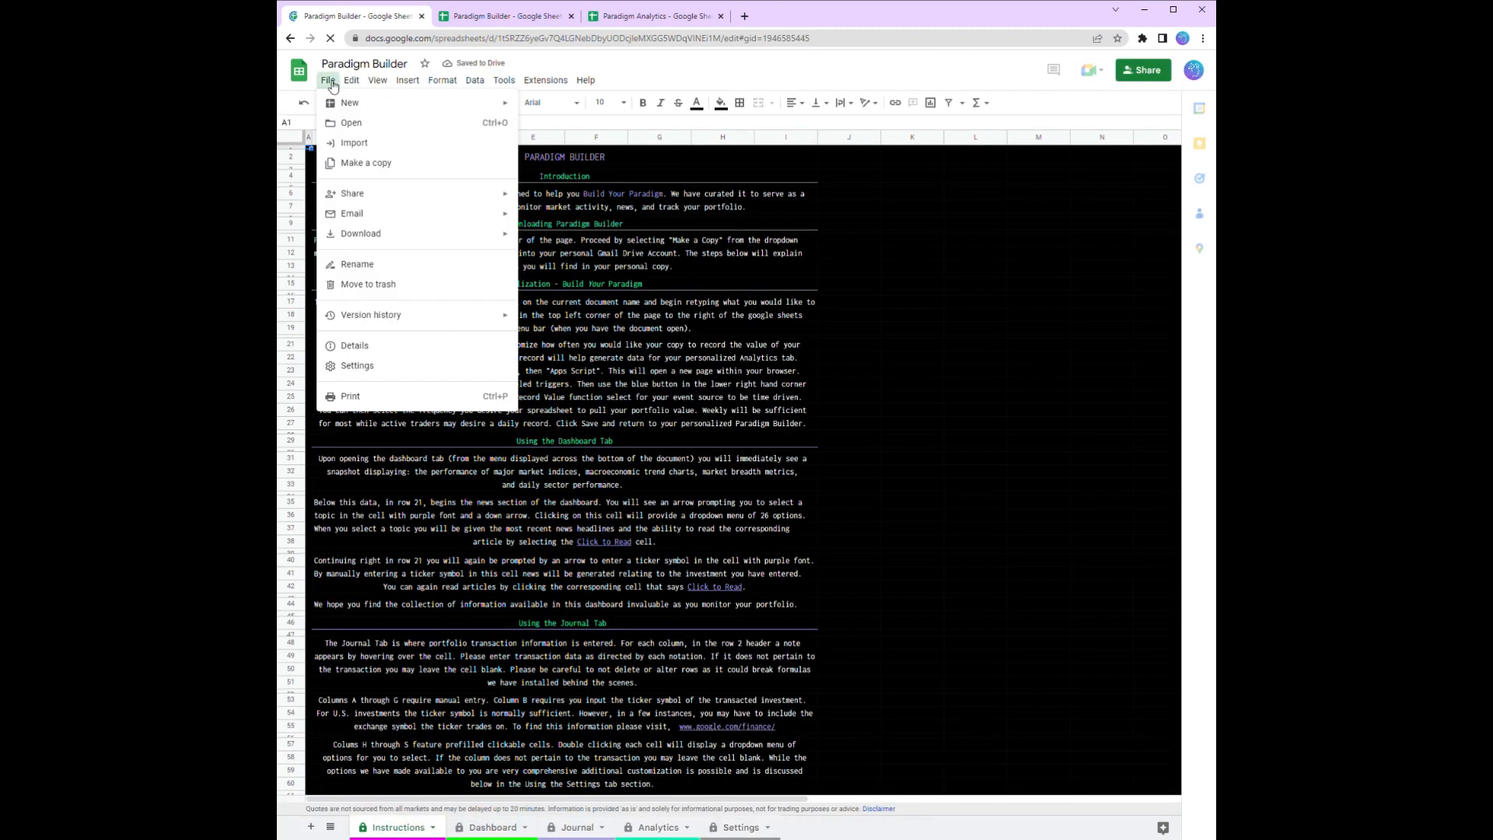
pyautogui.click(367, 165)
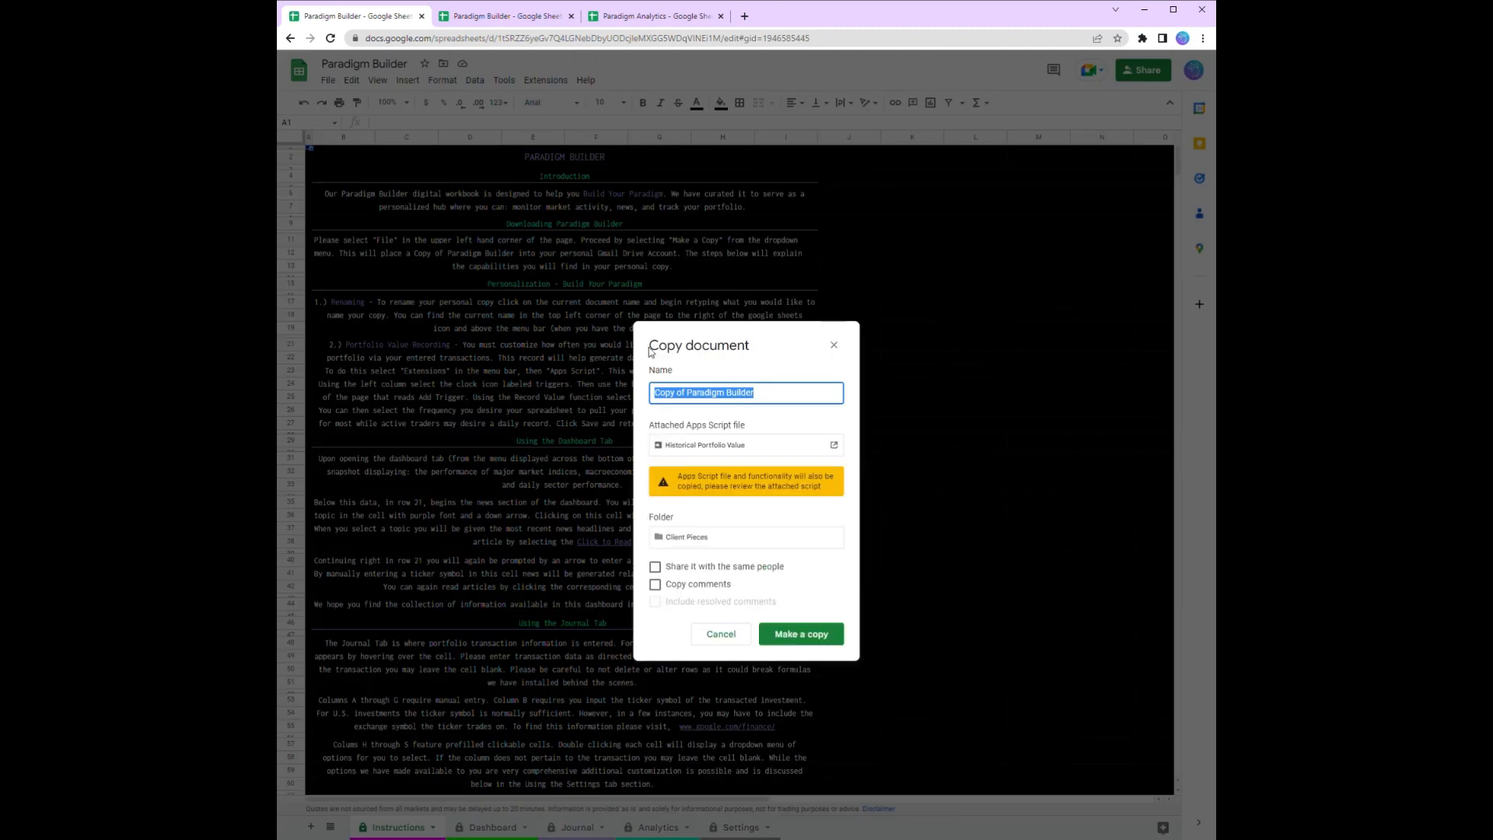
pyautogui.click(801, 634)
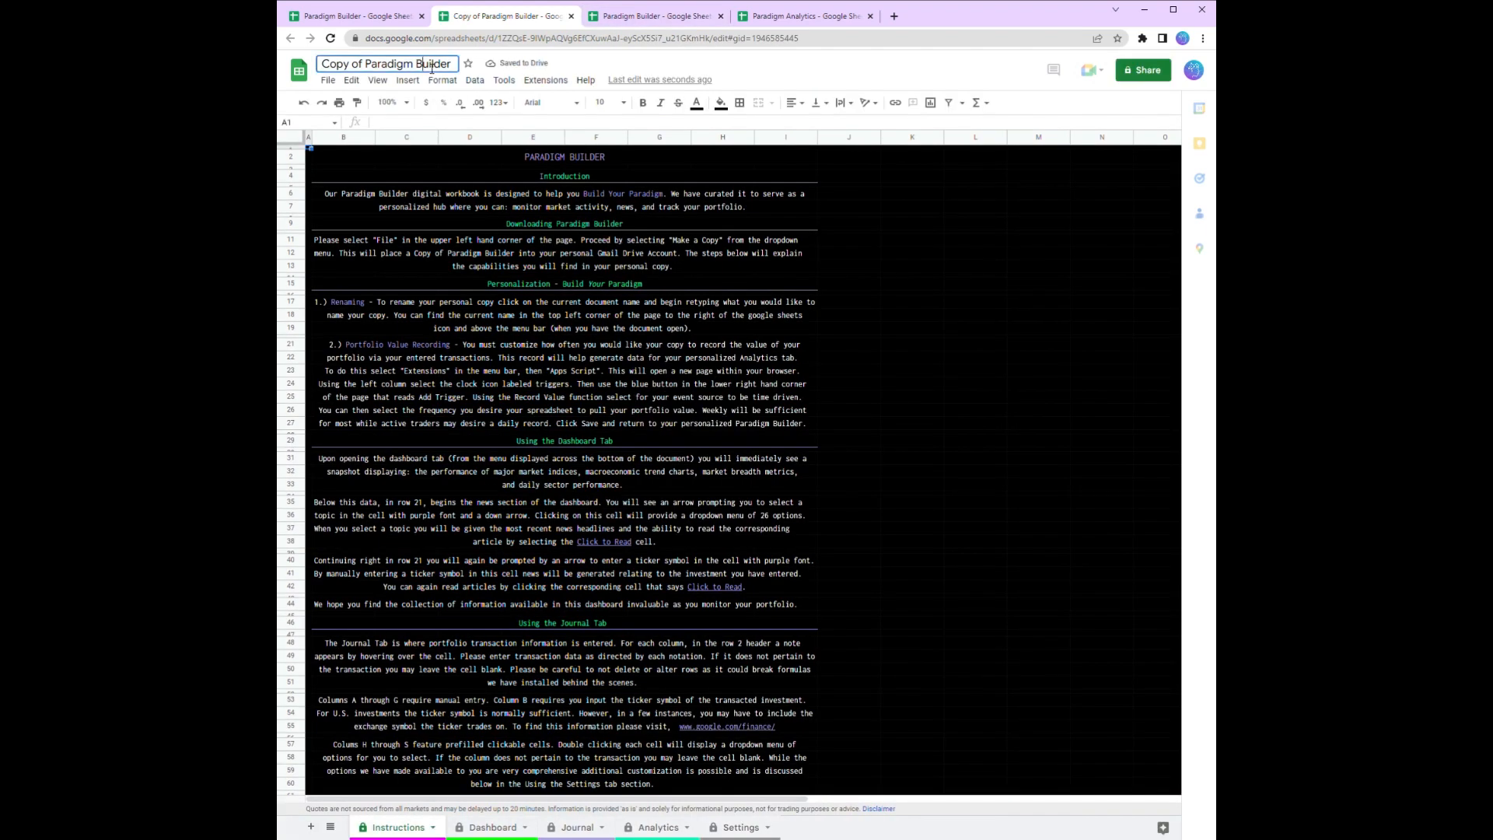
# - Rename the copied spreadsheet as My Paradigm Builder
pyautogui.moveTo(458, 67); pyautogui.dragTo(323, 66)
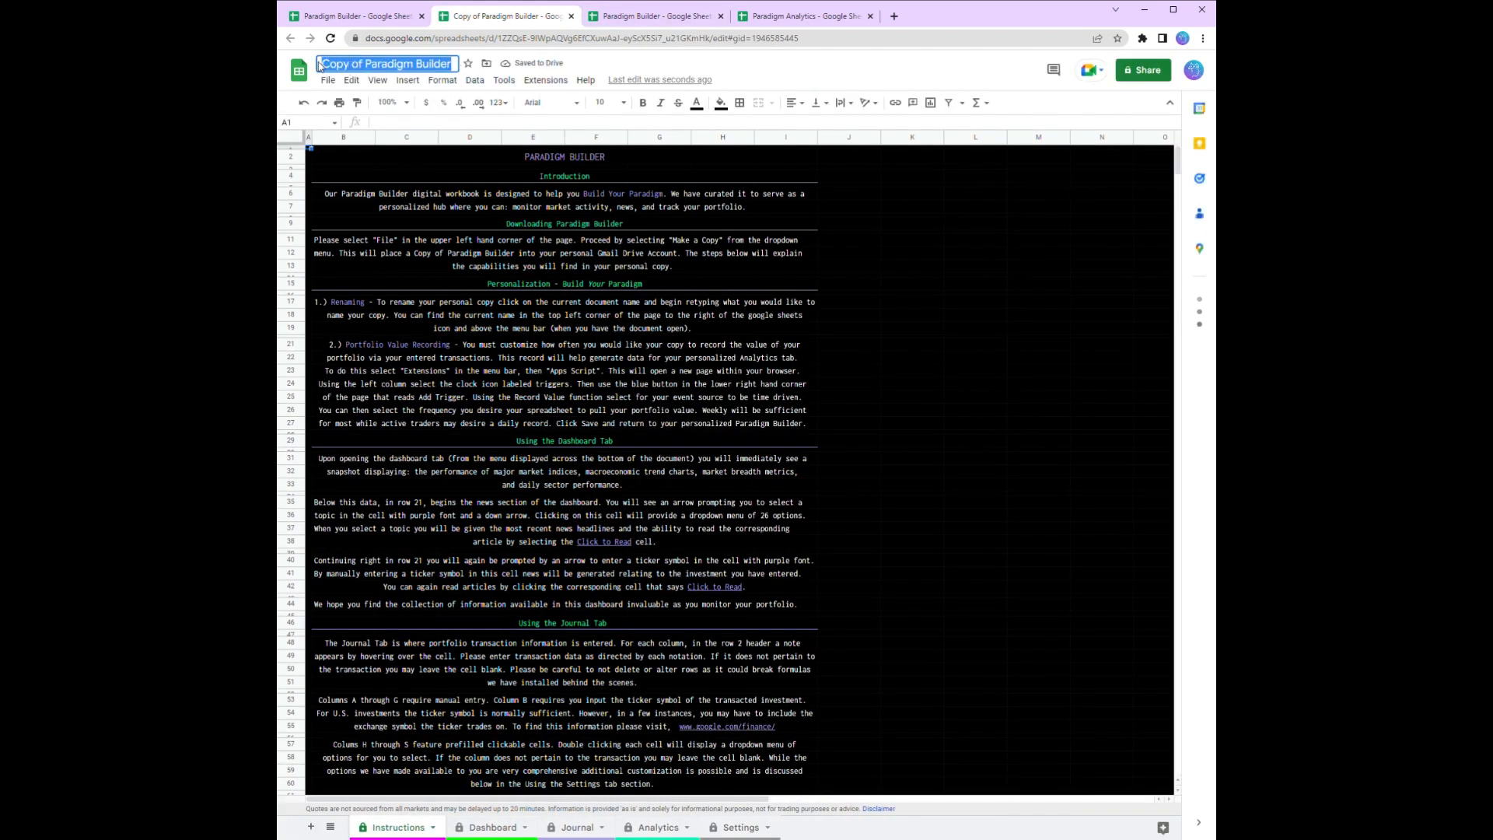
pyautogui.write('M')
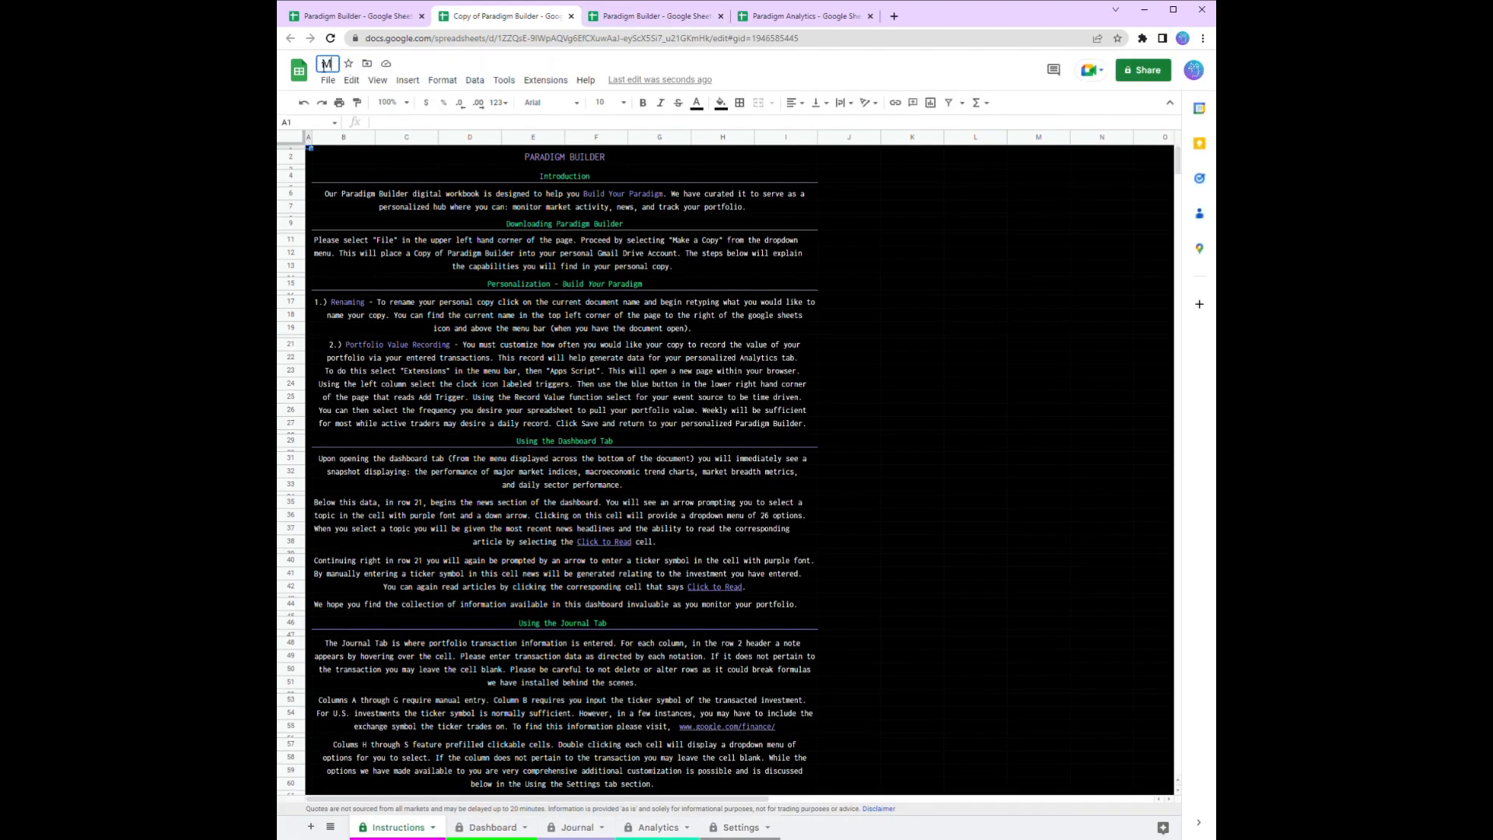
pyautogui.write('y Paradigm Builder')
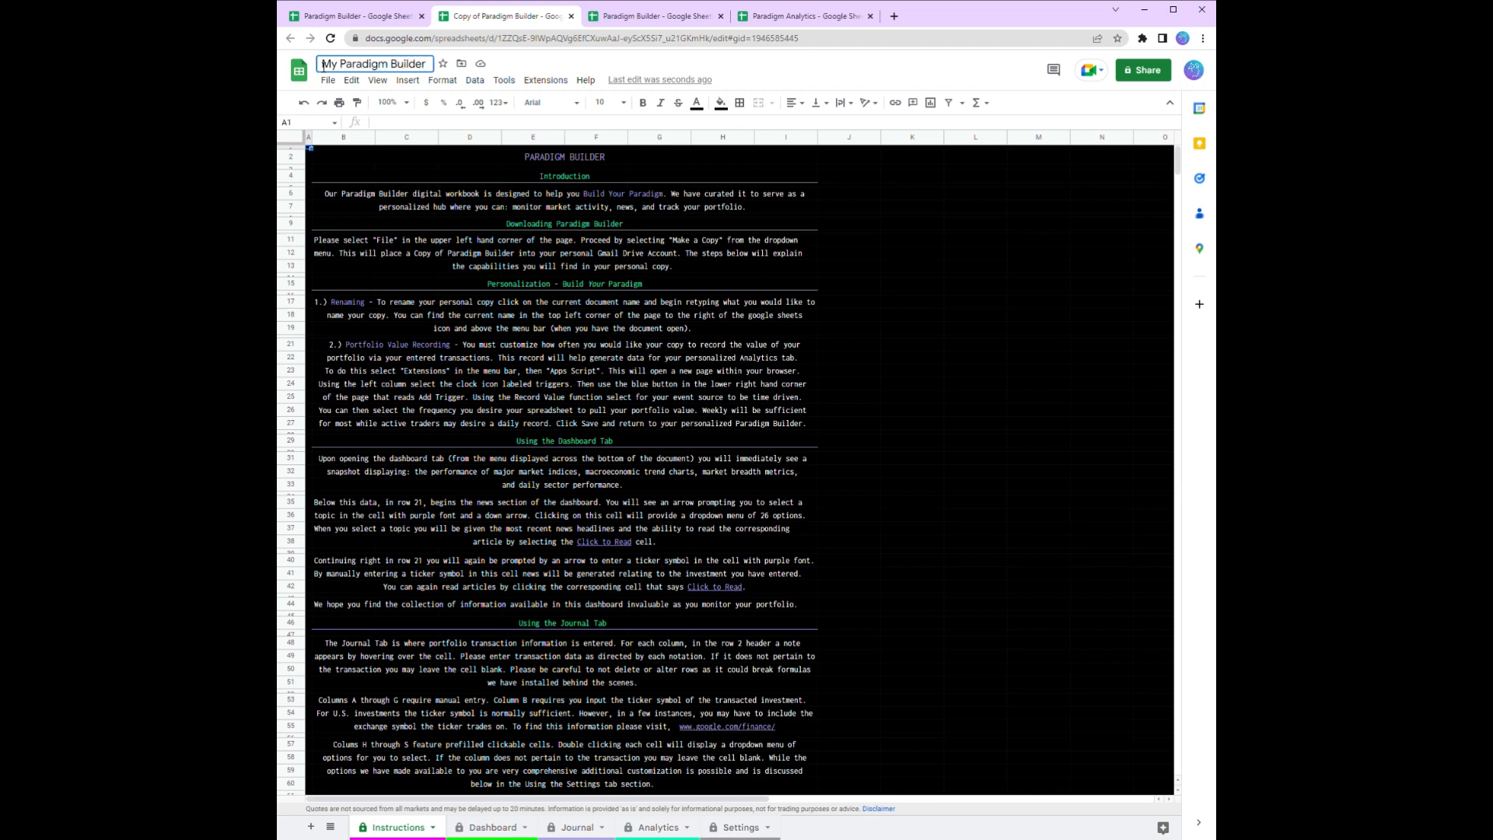
pyautogui.click(385, 178)
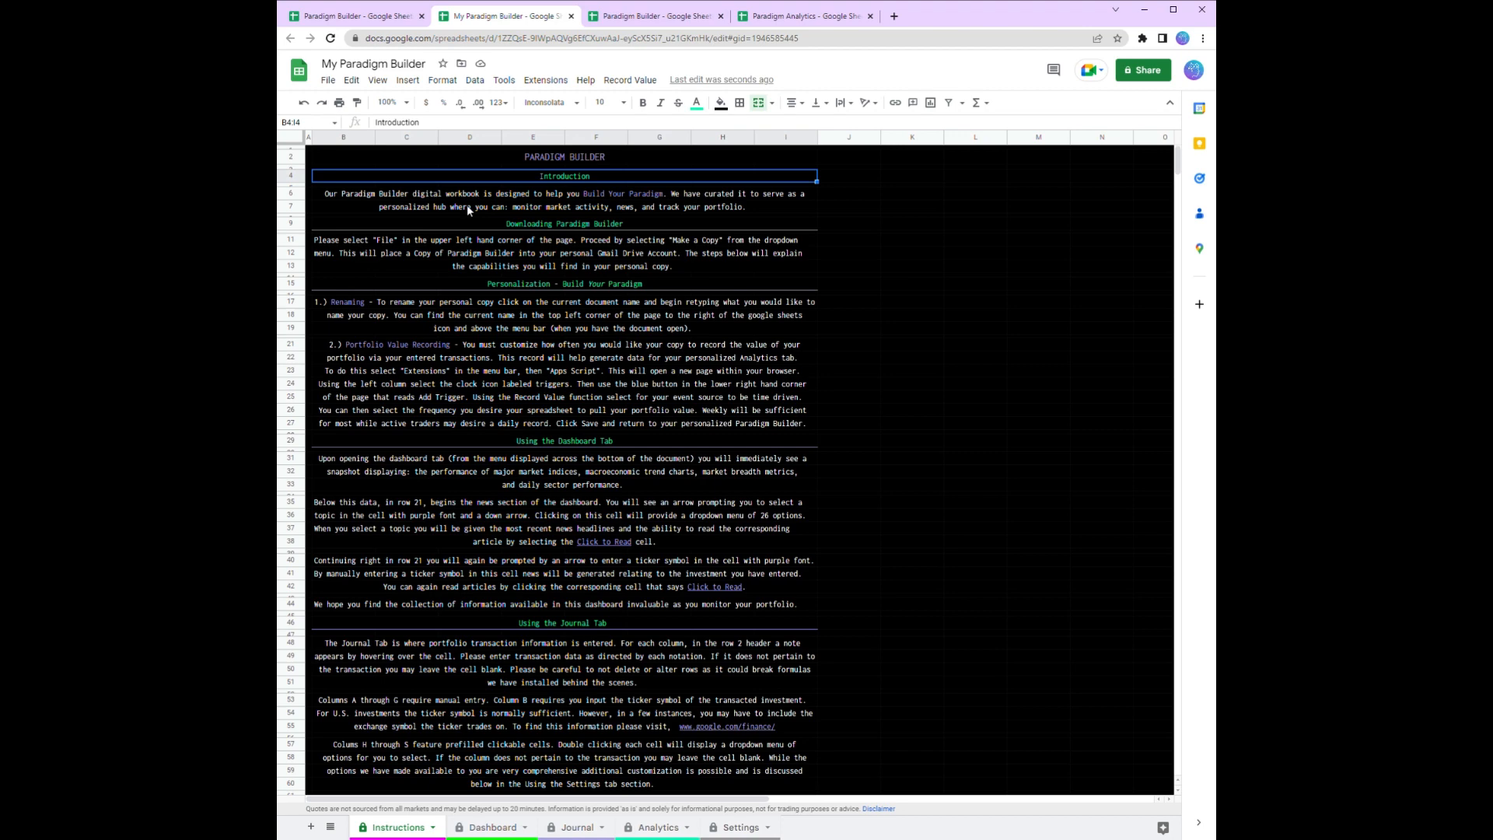
# - Open the spreadsheet's Apps Script project, Historical Portfolio Value, and show its triggers
pyautogui.click(546, 82)
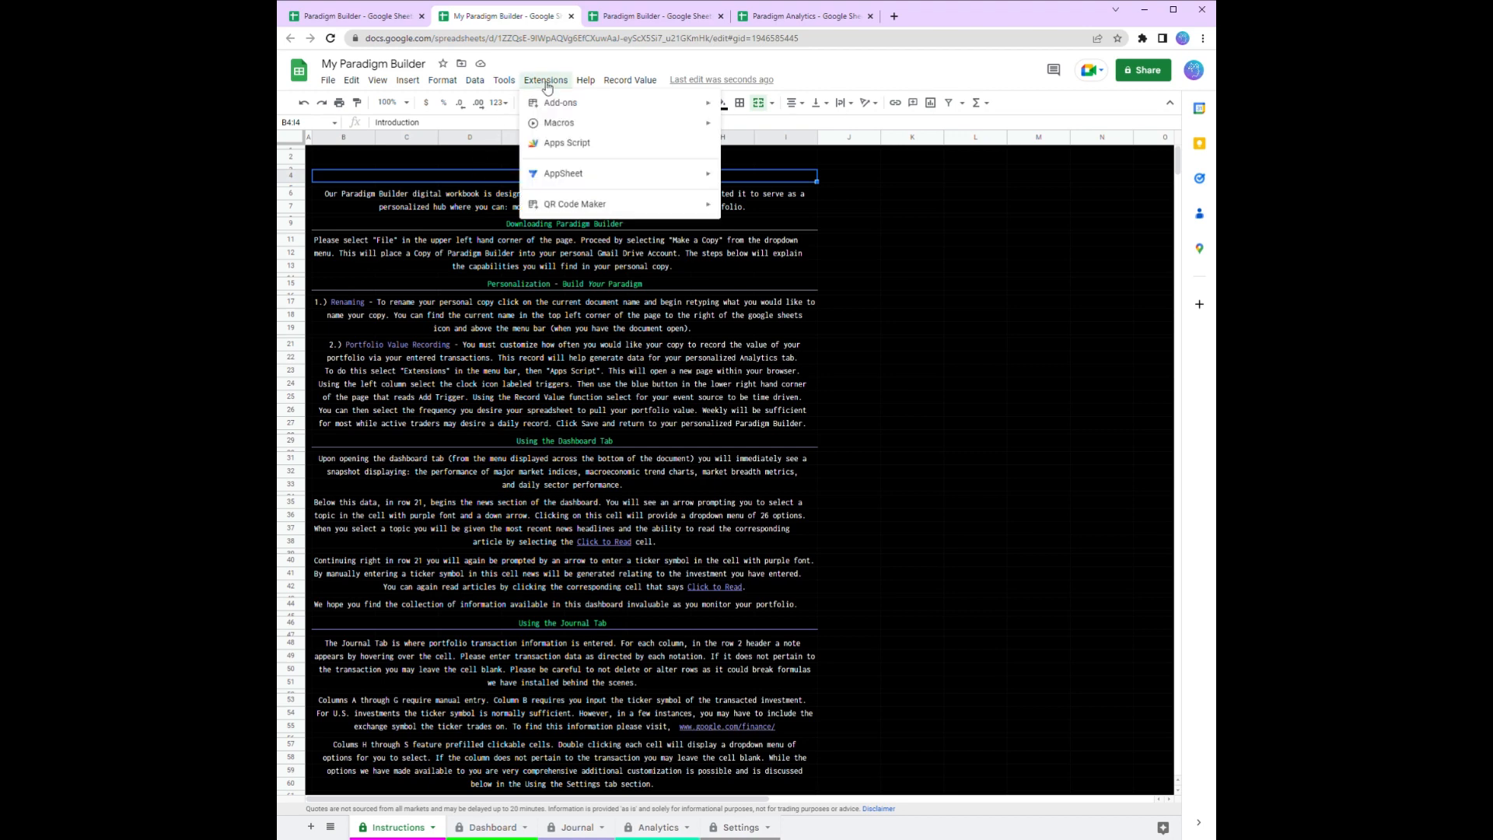
pyautogui.click(560, 146)
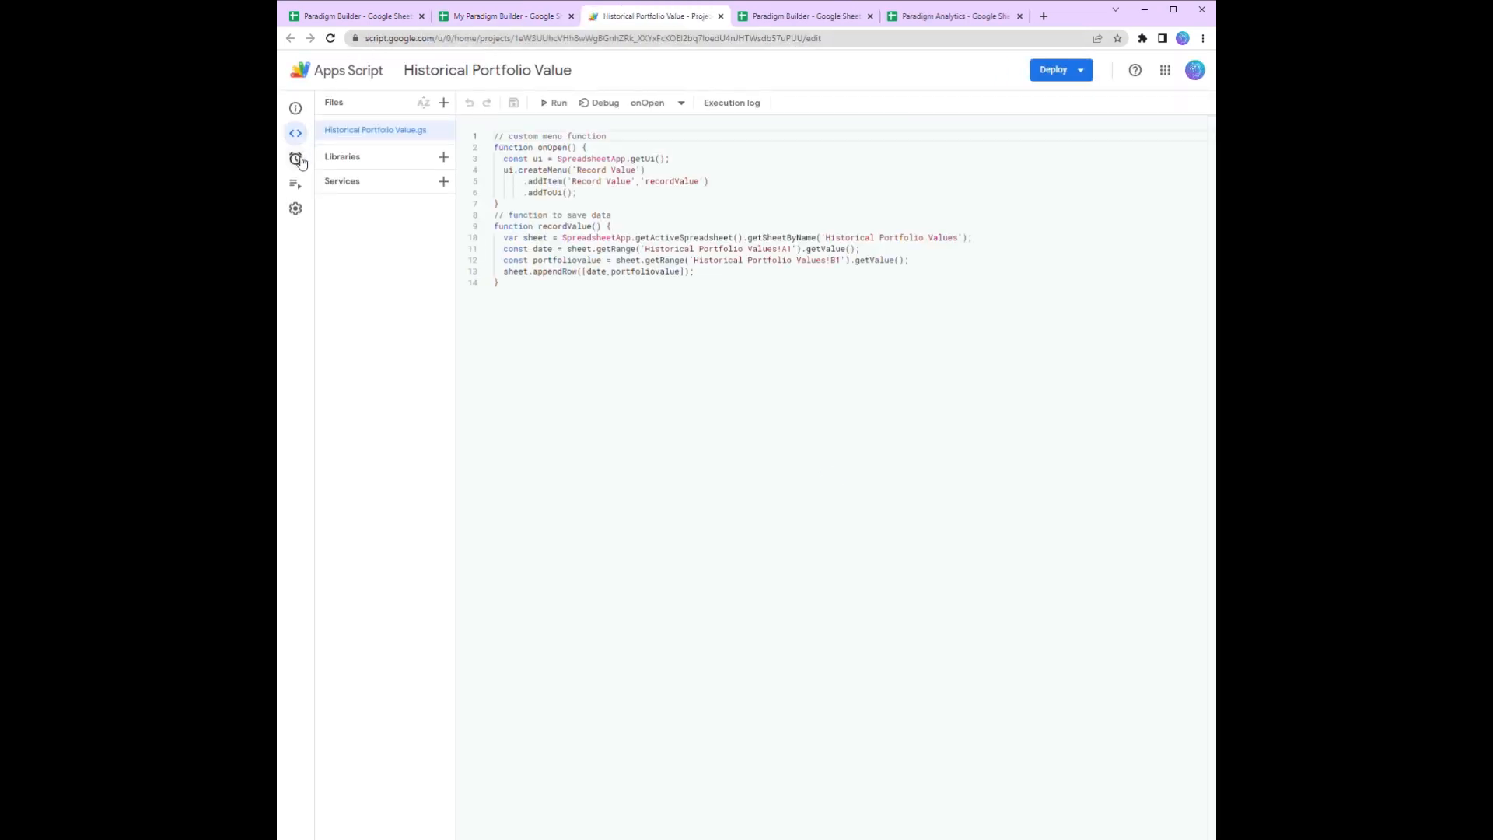
pyautogui.moveTo(300, 162)
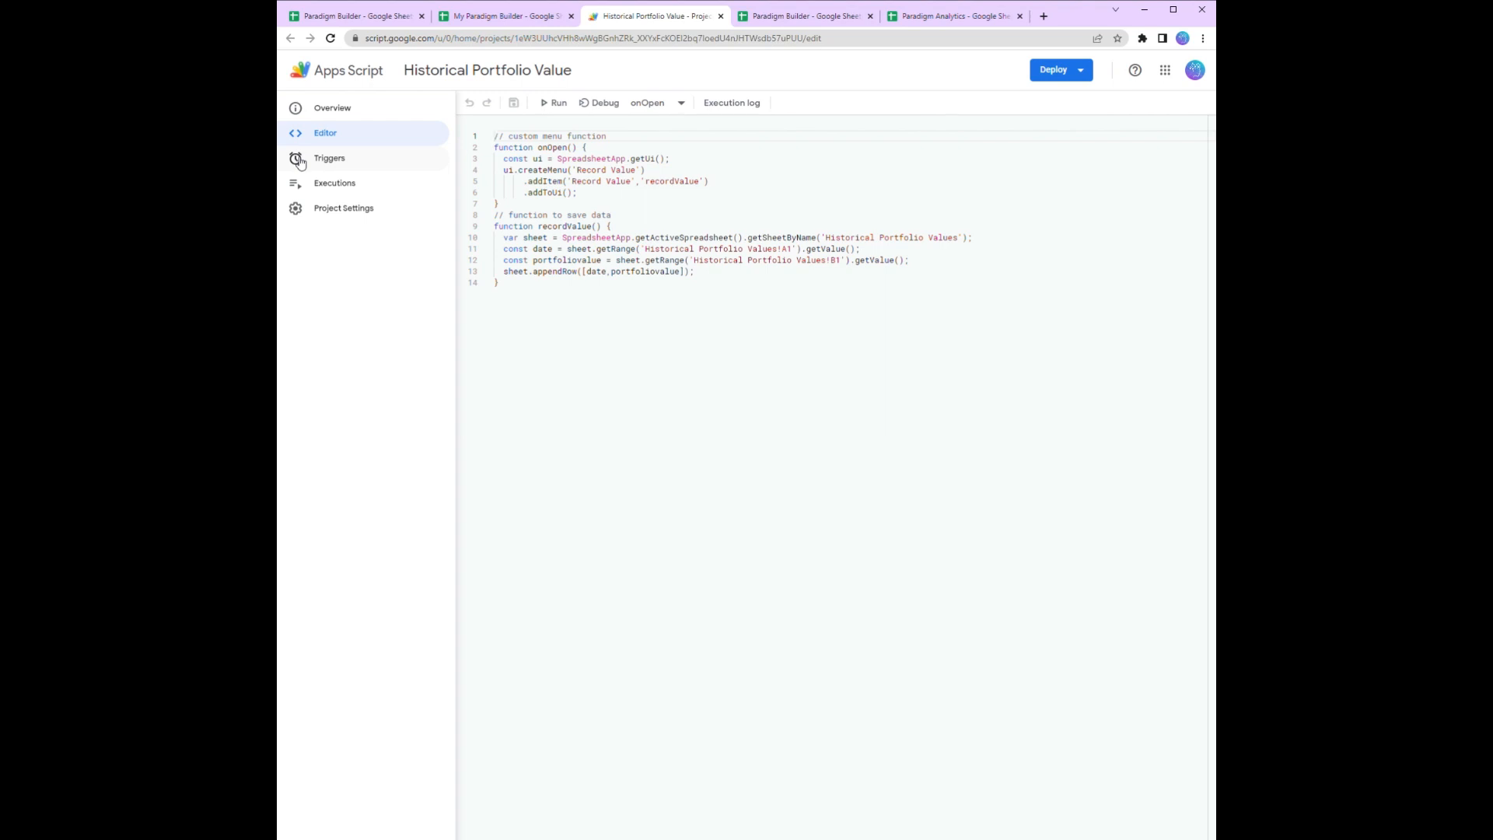
pyautogui.click(301, 161)
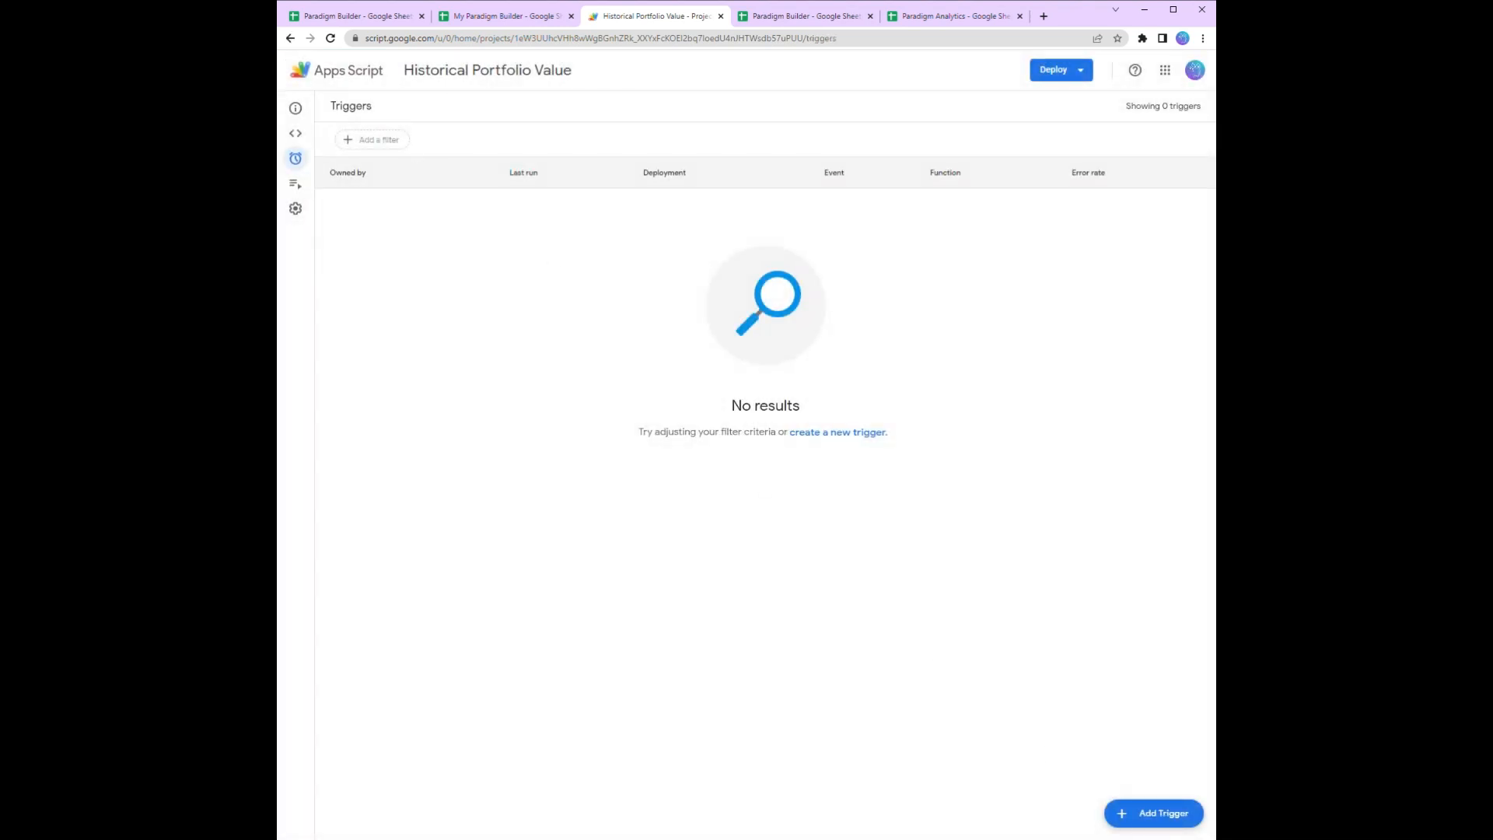
# - Start a new trigger for the recordValue function with a time-driven event source
pyautogui.click(1163, 814)
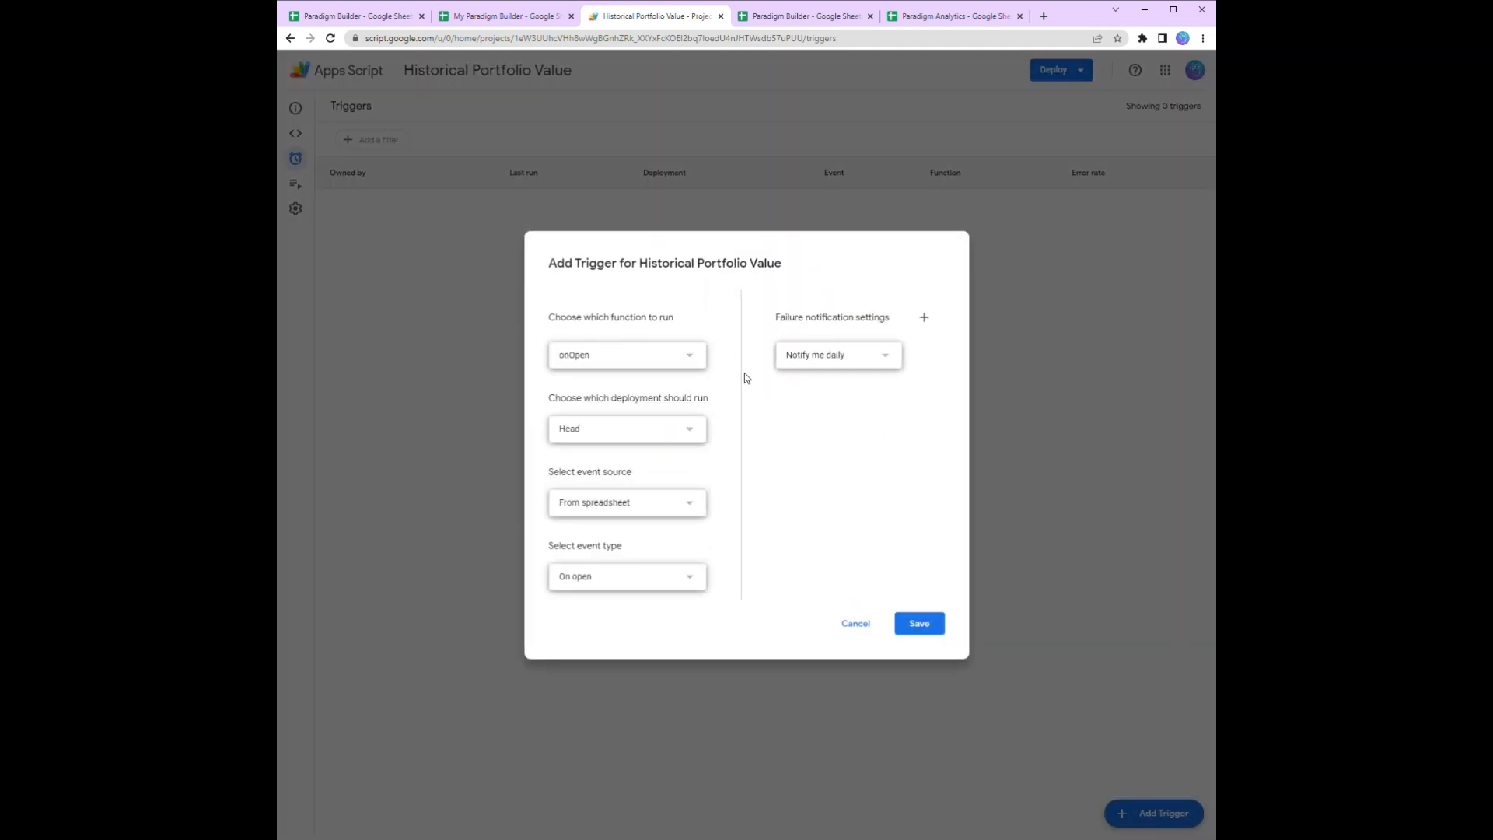
pyautogui.click(687, 357)
pyautogui.click(657, 383)
pyautogui.click(607, 513)
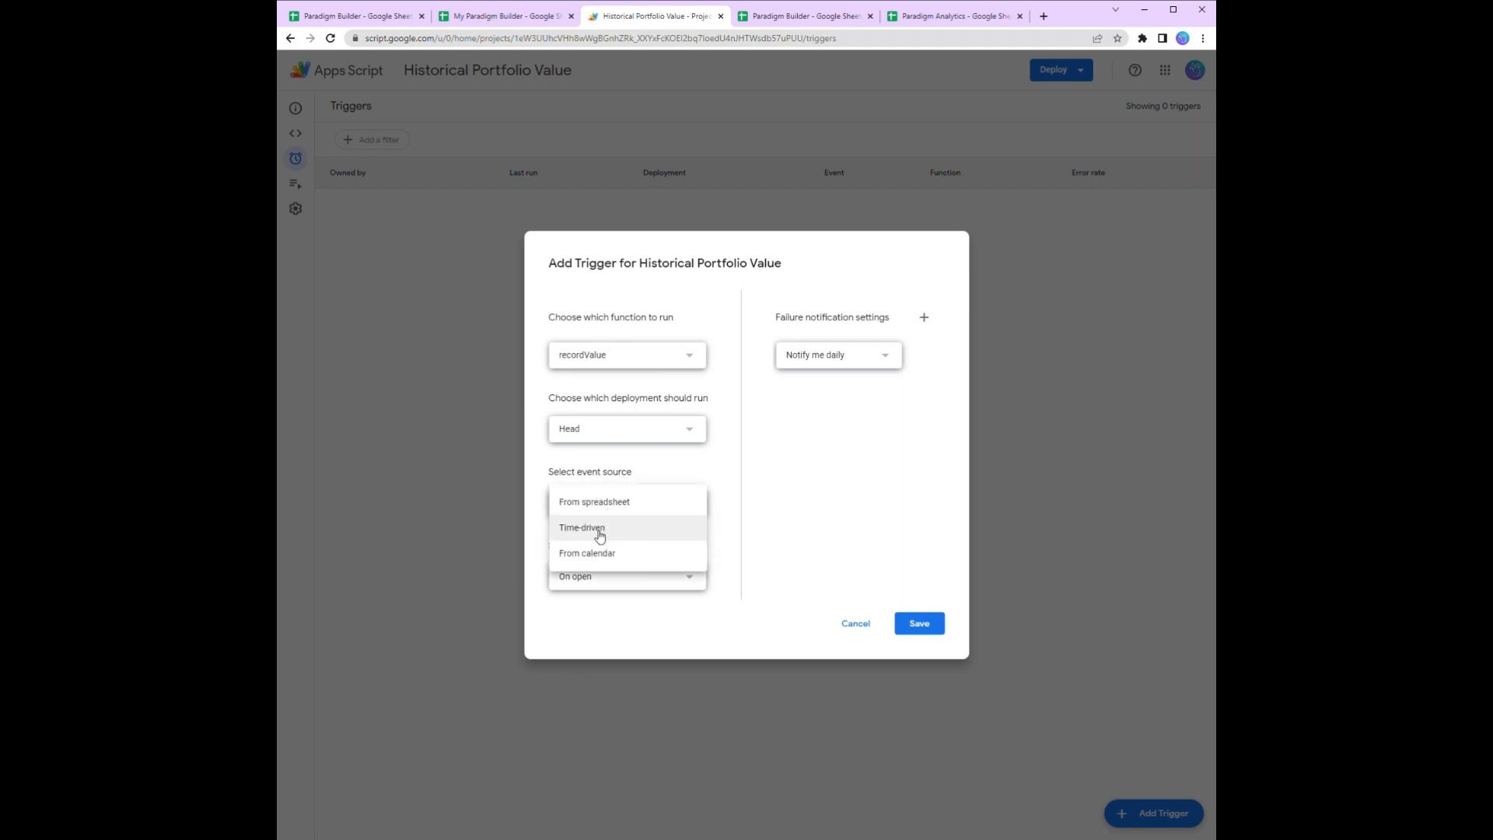
pyautogui.click(599, 531)
# - Schedule the trigger with a week timer for every Friday and save it
pyautogui.click(597, 544)
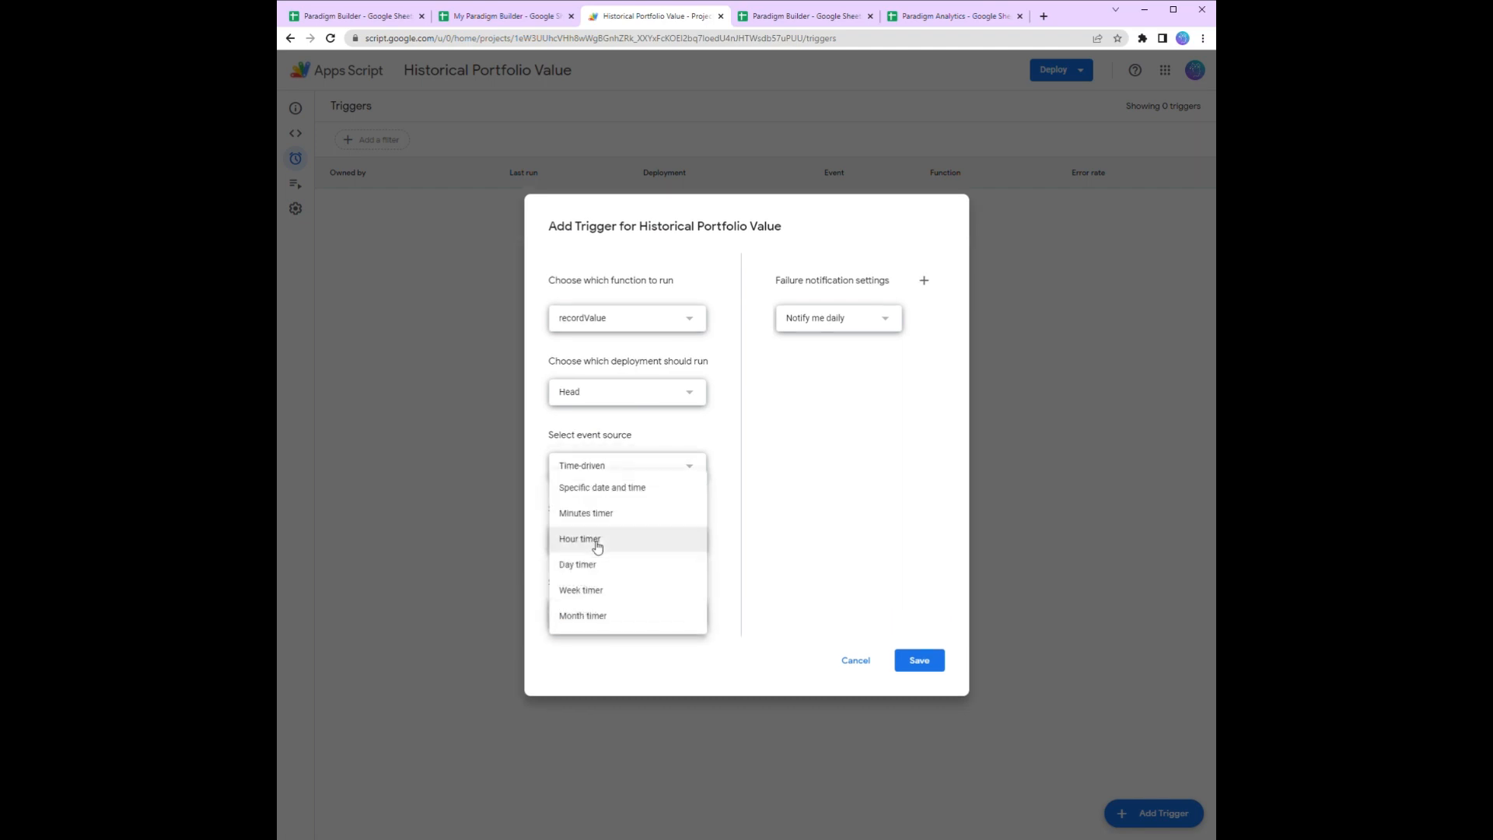
pyautogui.click(586, 596)
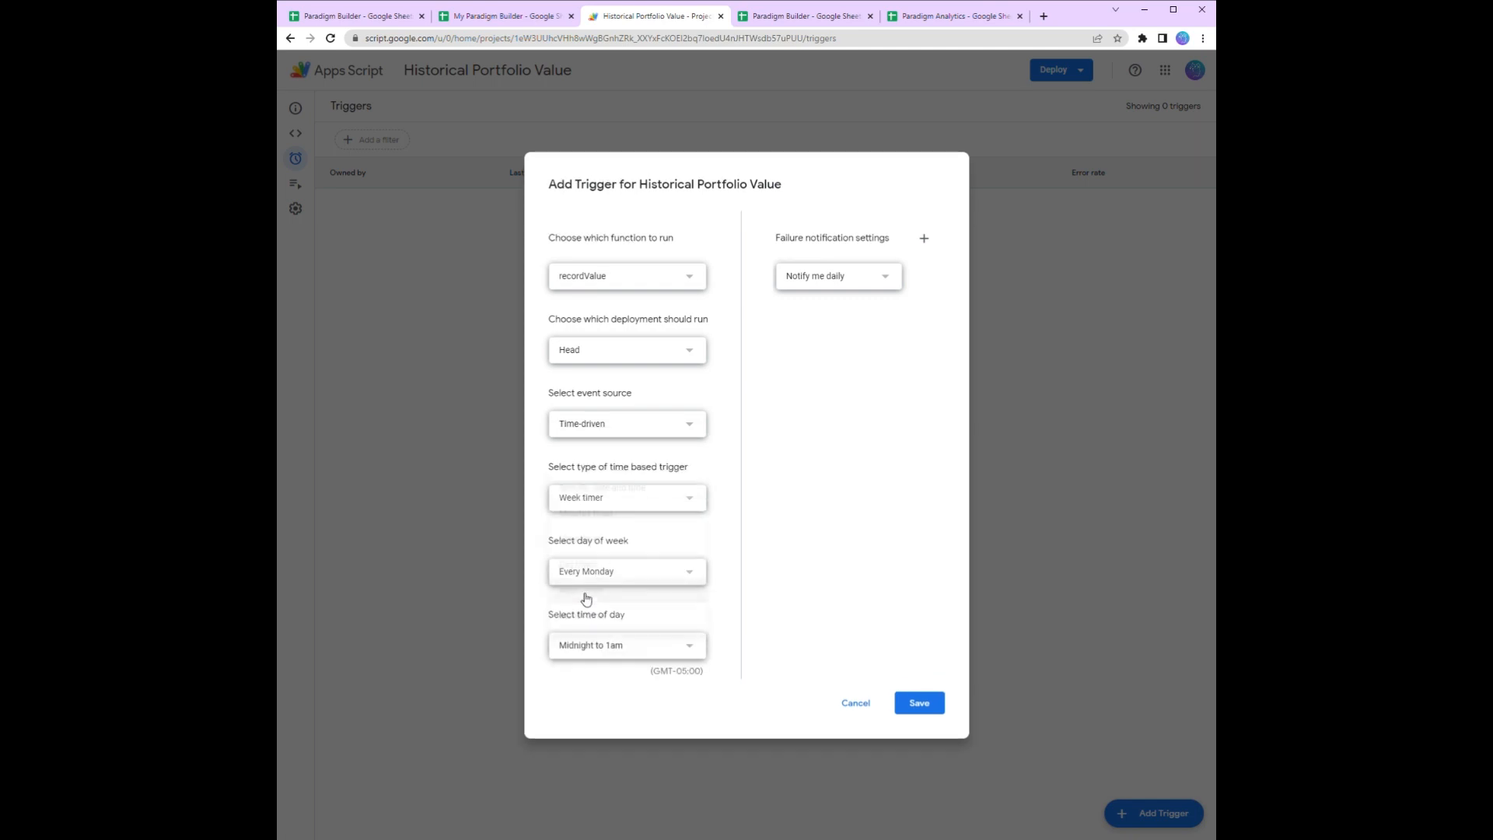
pyautogui.click(585, 579)
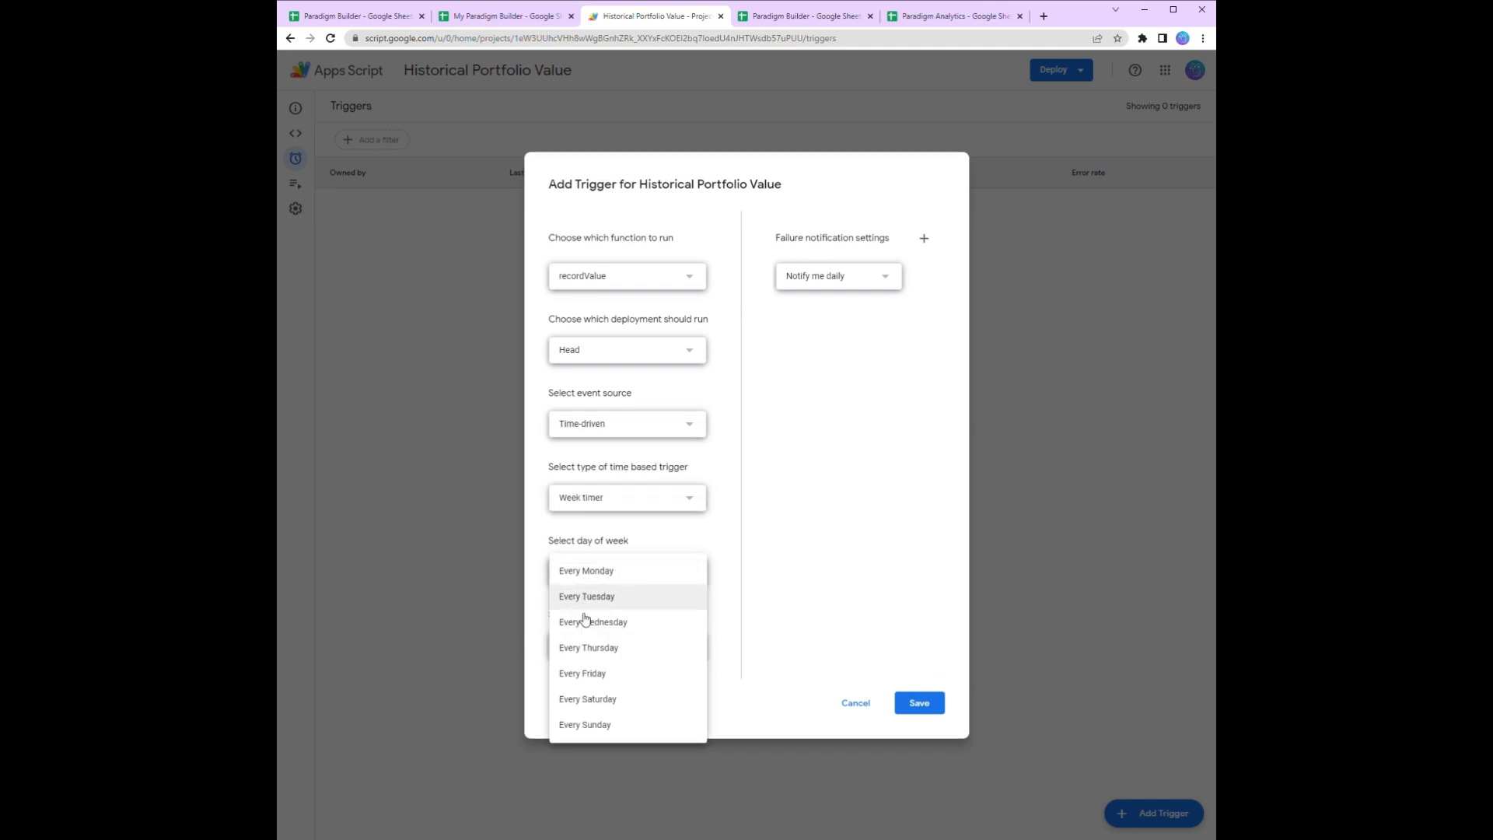
pyautogui.click(573, 683)
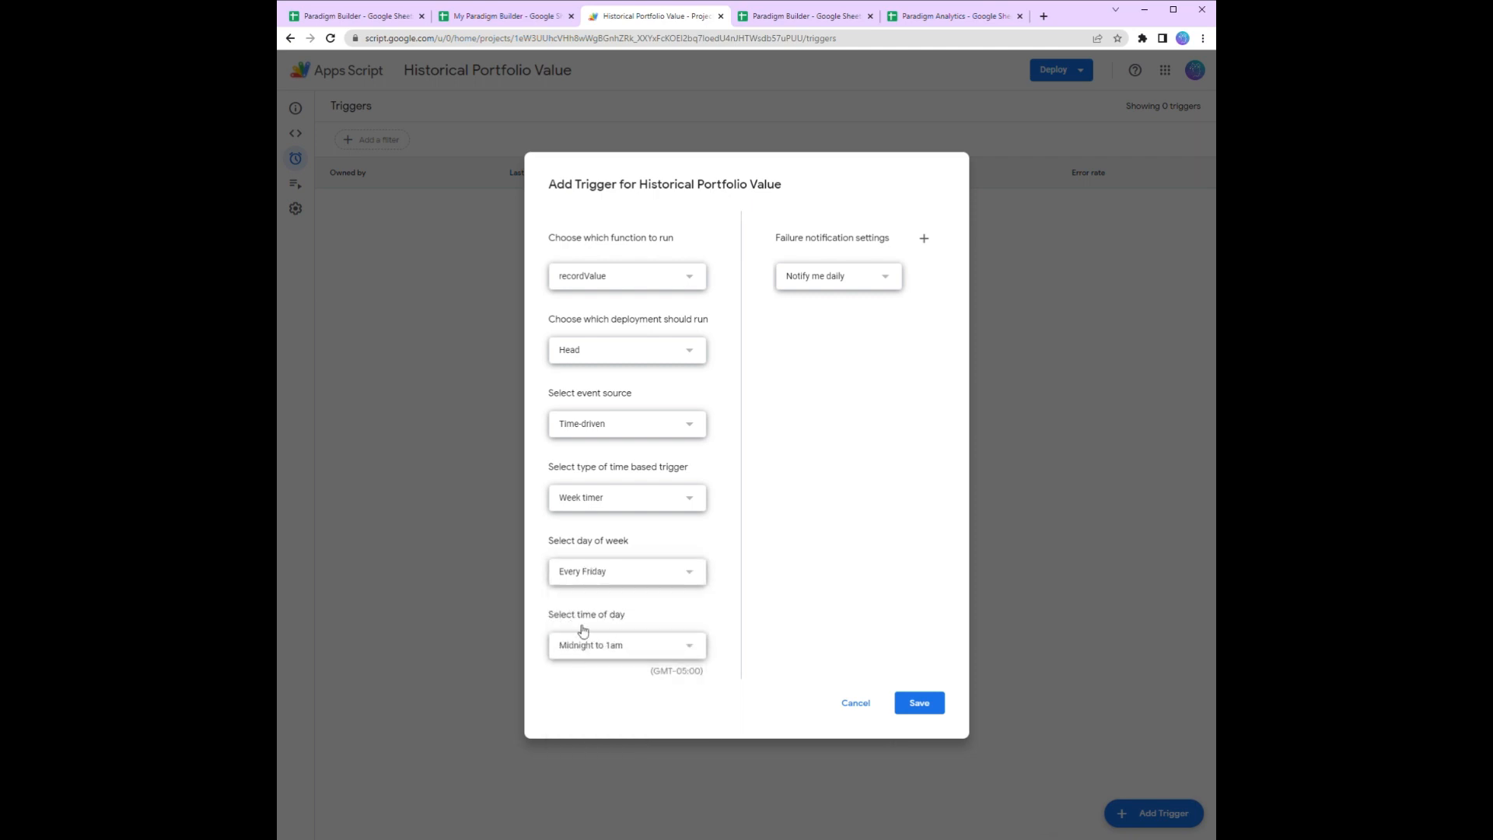
pyautogui.click(927, 711)
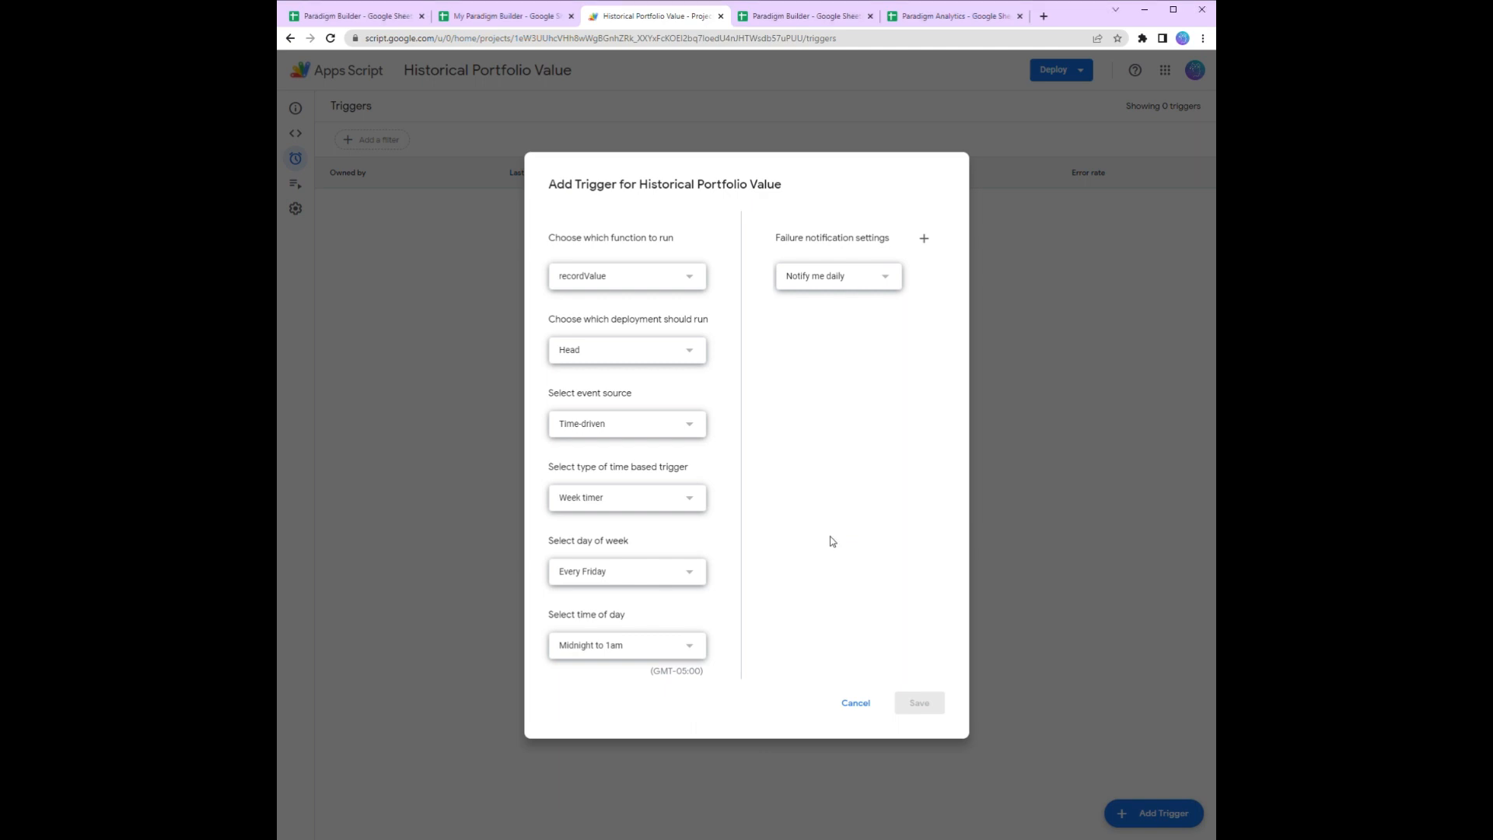
pyautogui.click(906, 704)
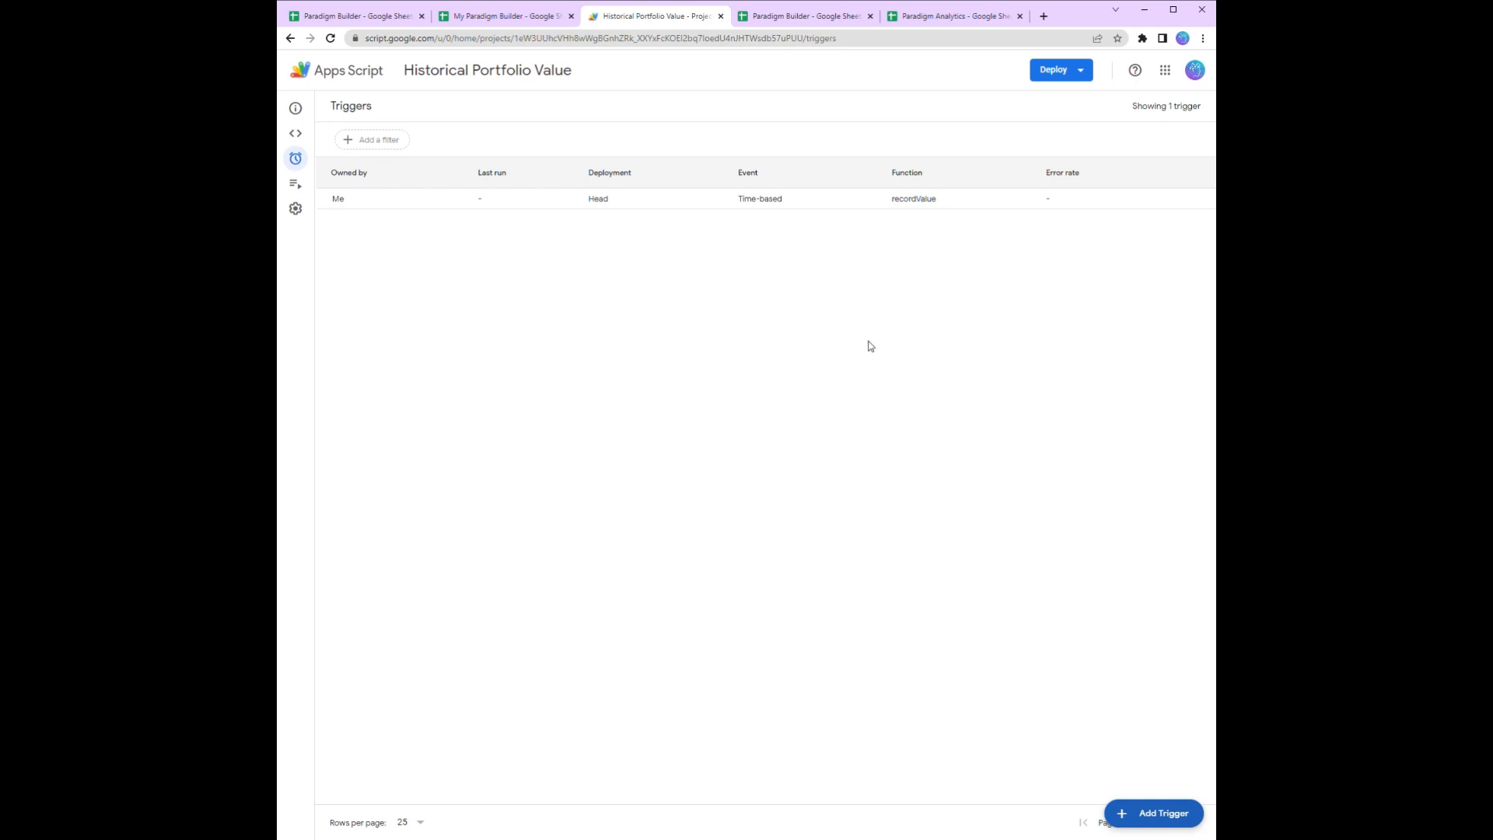
# - Switch to the original Paradigm Builder spreadsheet and set the Dashboard's Content by Topic selection to ETFs
pyautogui.click(789, 27)
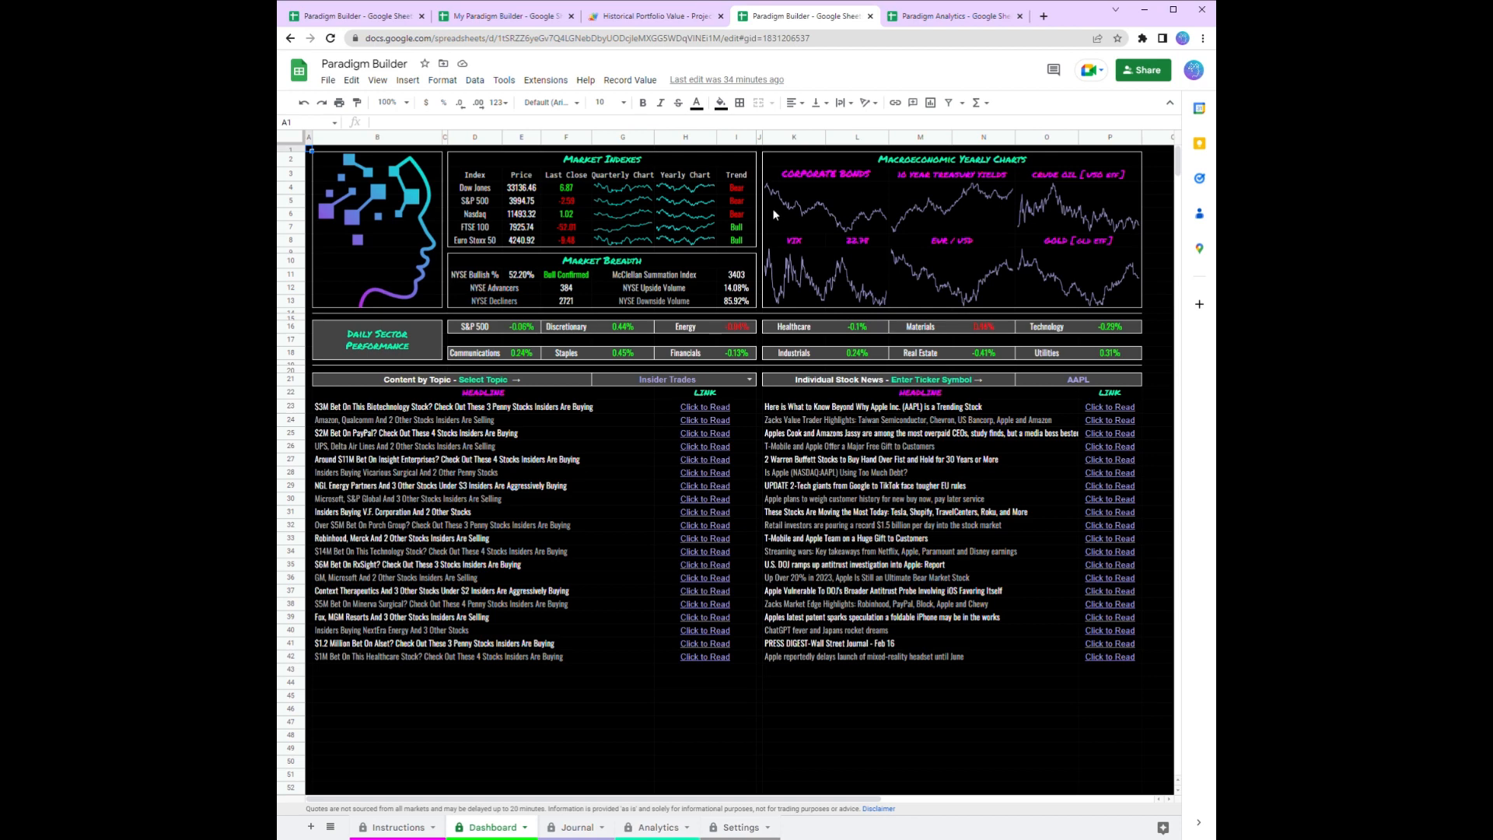
pyautogui.click(319, 379)
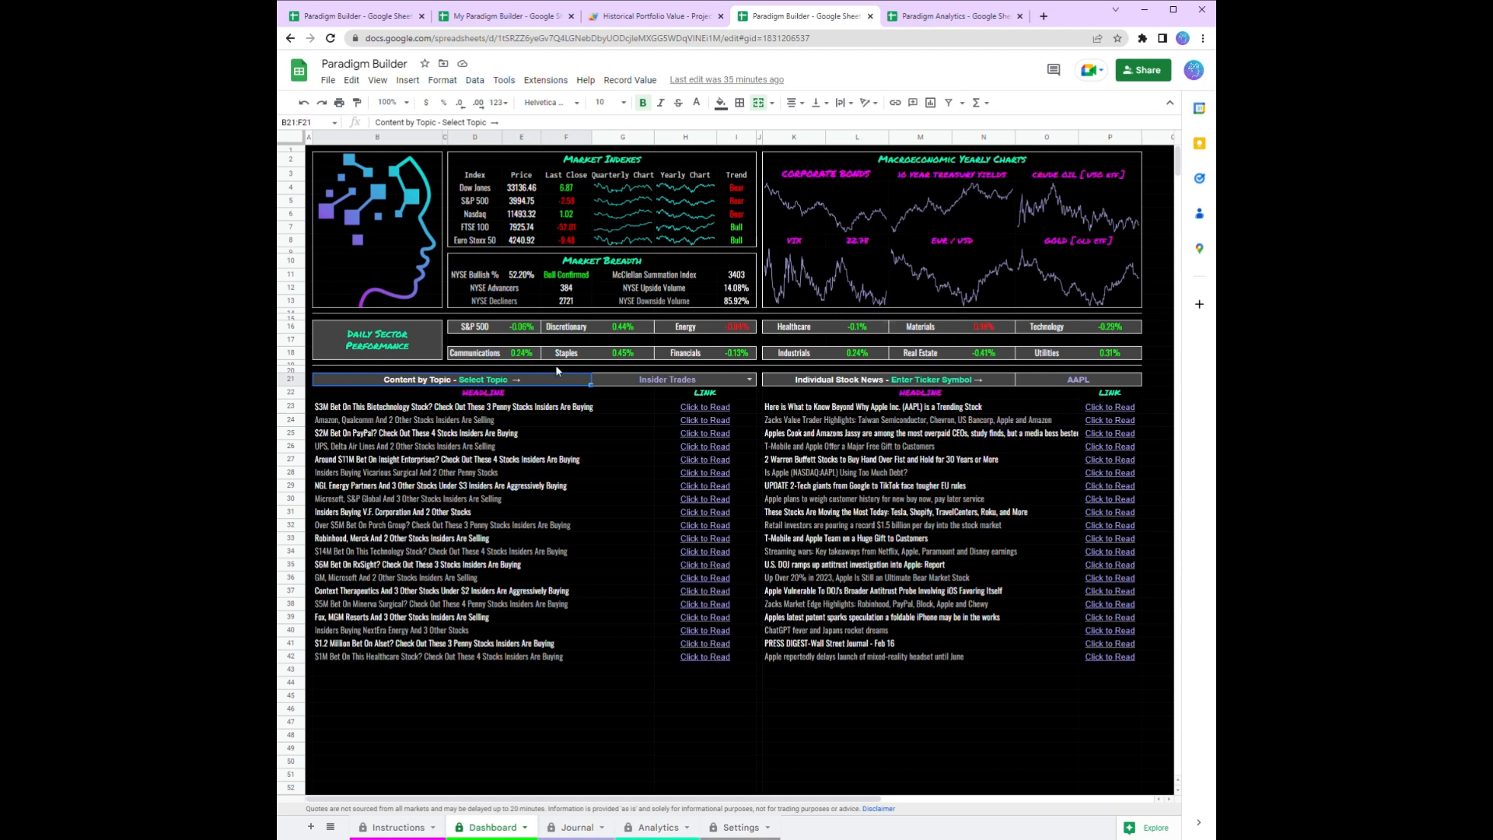
pyautogui.click(749, 380)
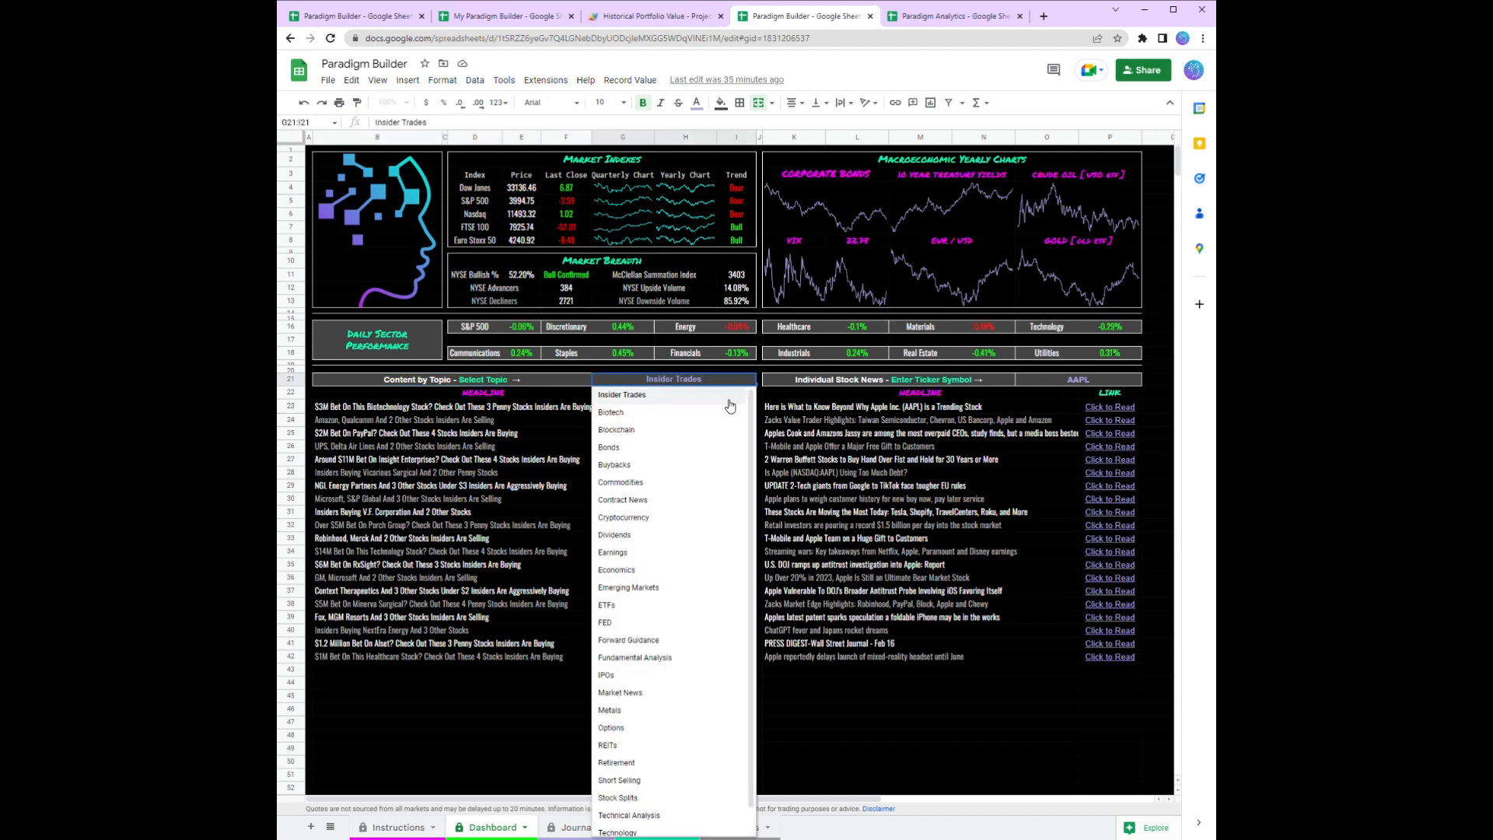
pyautogui.click(607, 606)
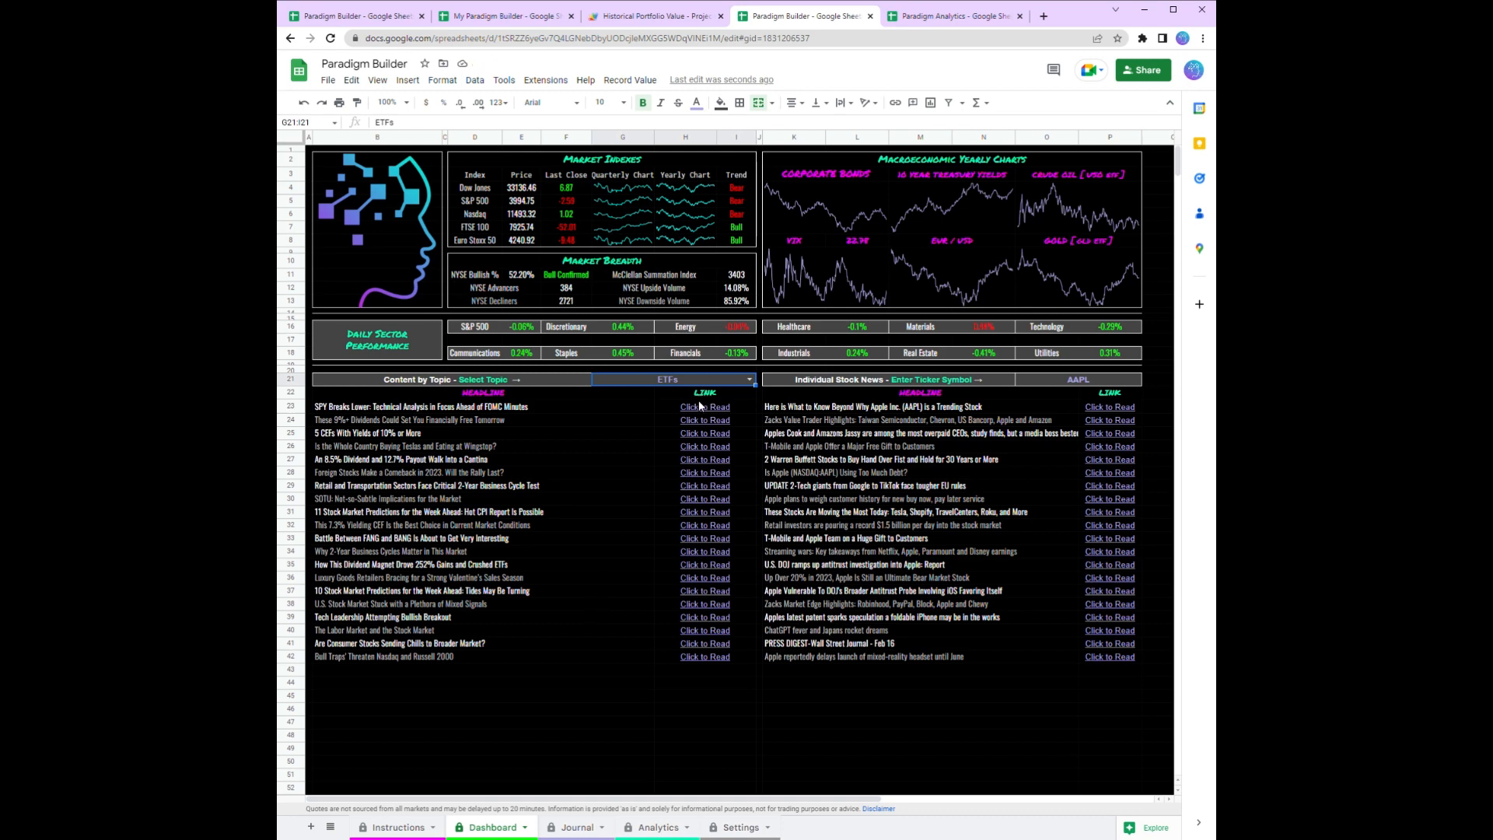
# - View the linked article for the first ETFs headline, and return to the Paradigm Builder dashboard
pyautogui.moveTo(697, 406)
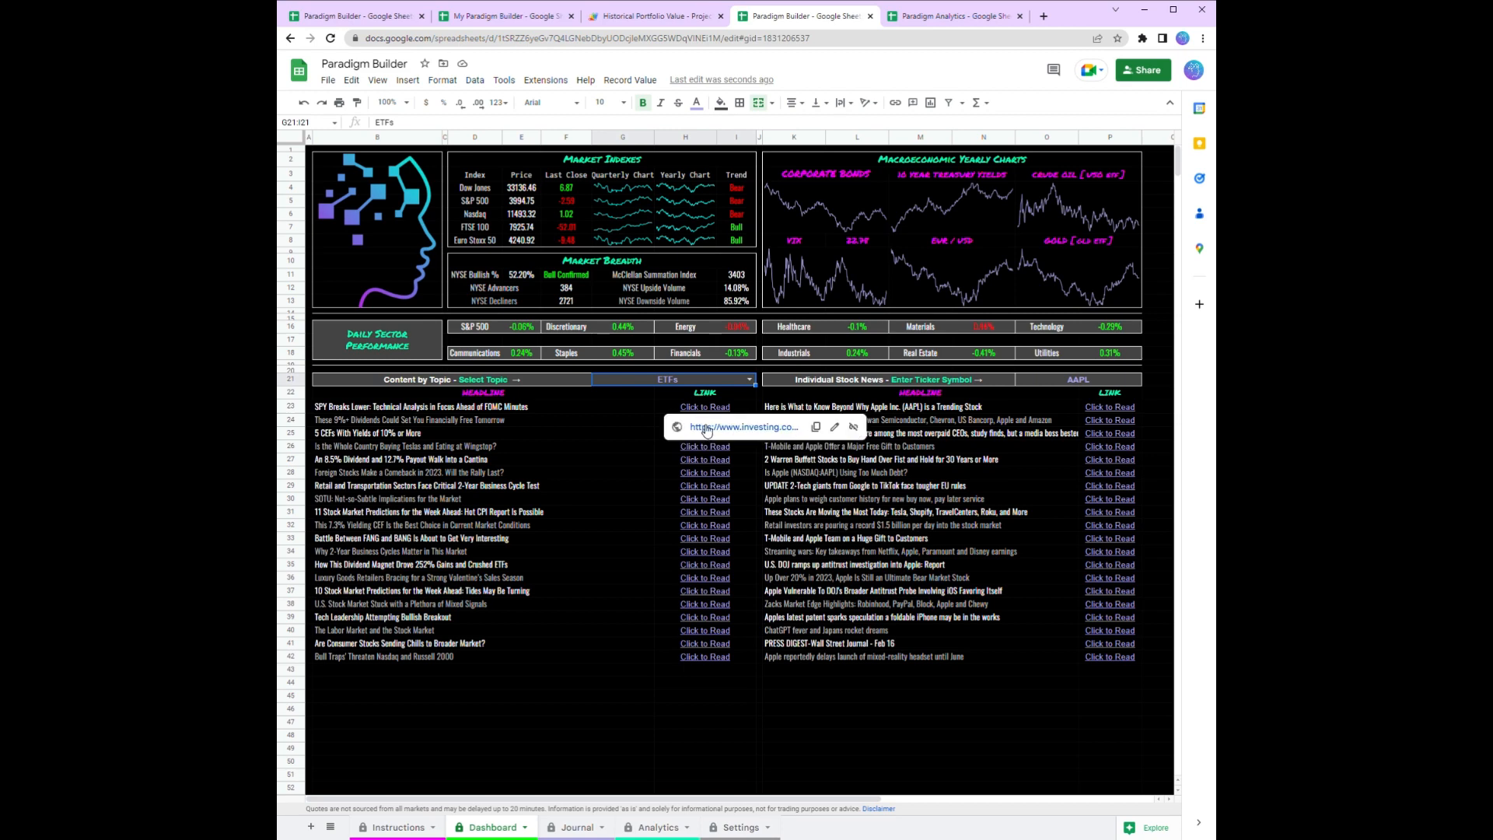
pyautogui.click(705, 427)
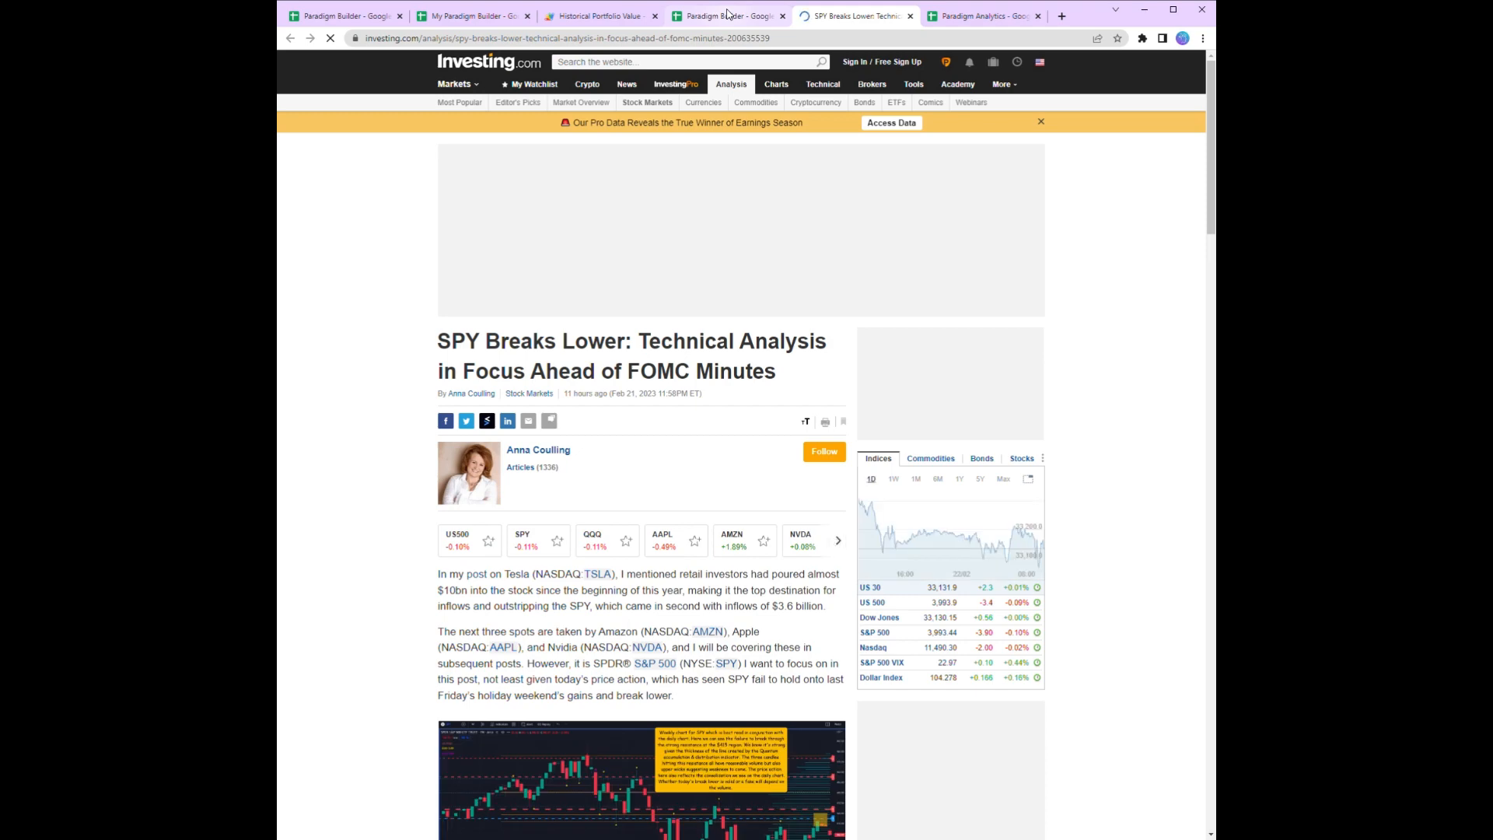
pyautogui.click(727, 13)
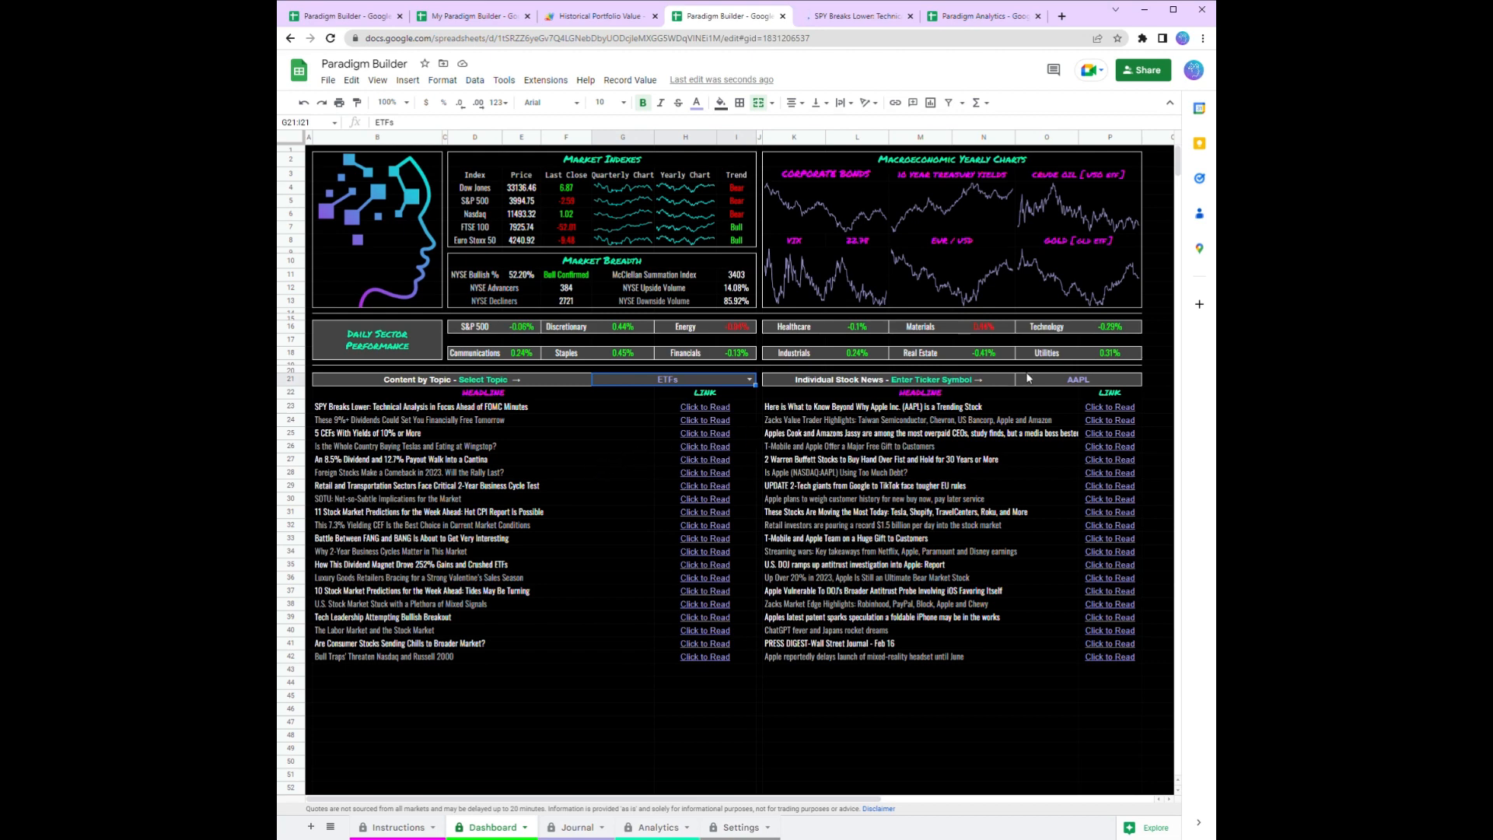
# - Set the Individual Stock News ticker symbol to NVDA
pyautogui.click(1049, 384)
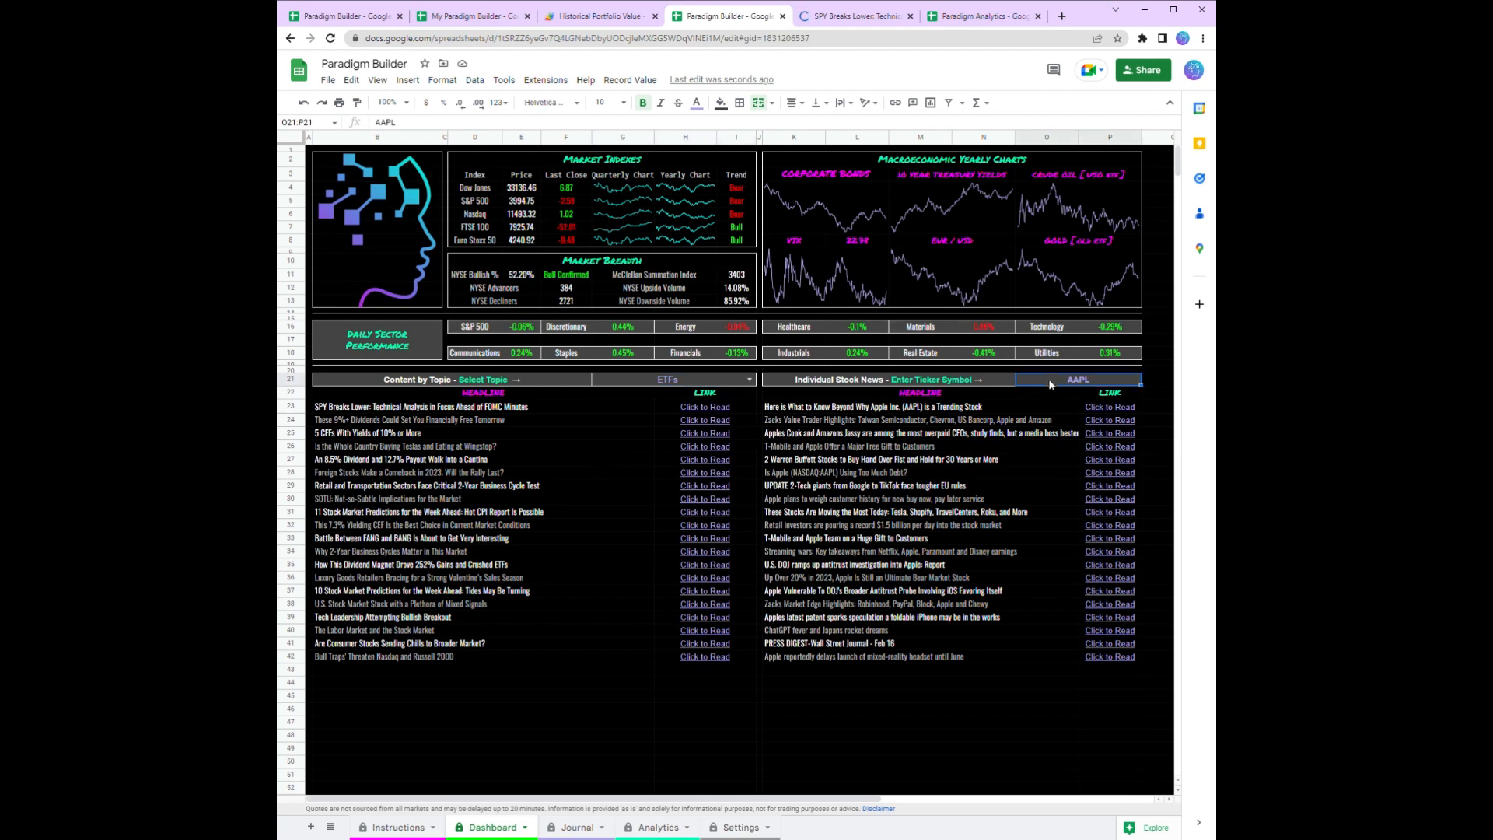
pyautogui.write('NVDA')
pyautogui.press('Tab')
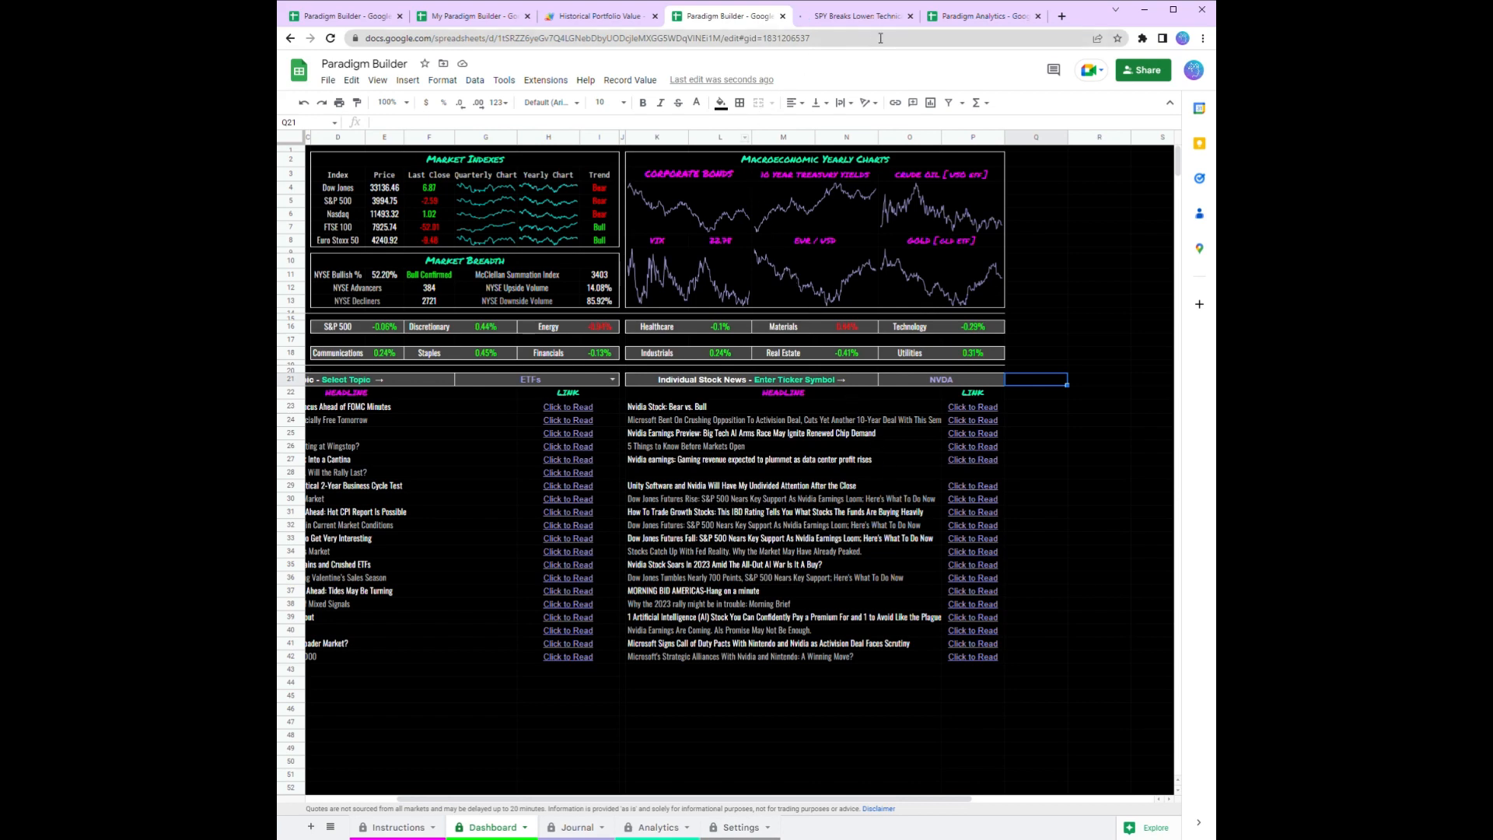
# - Switch to the Paradigm Analytics spreadsheet and view the Journal sheet's header notes, including Date, Price, Fees and Thesis
pyautogui.click(957, 20)
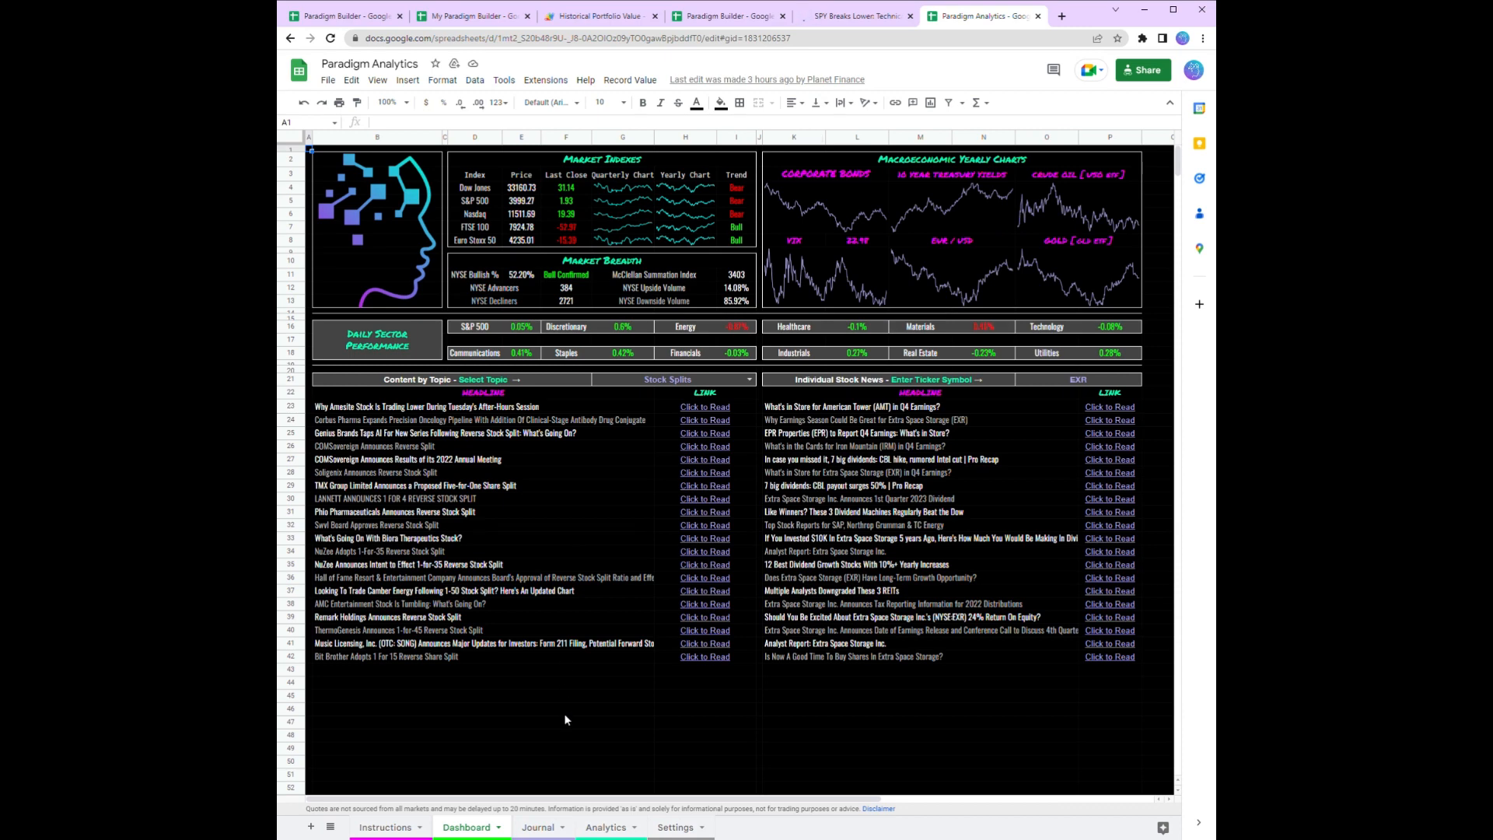
pyautogui.click(538, 827)
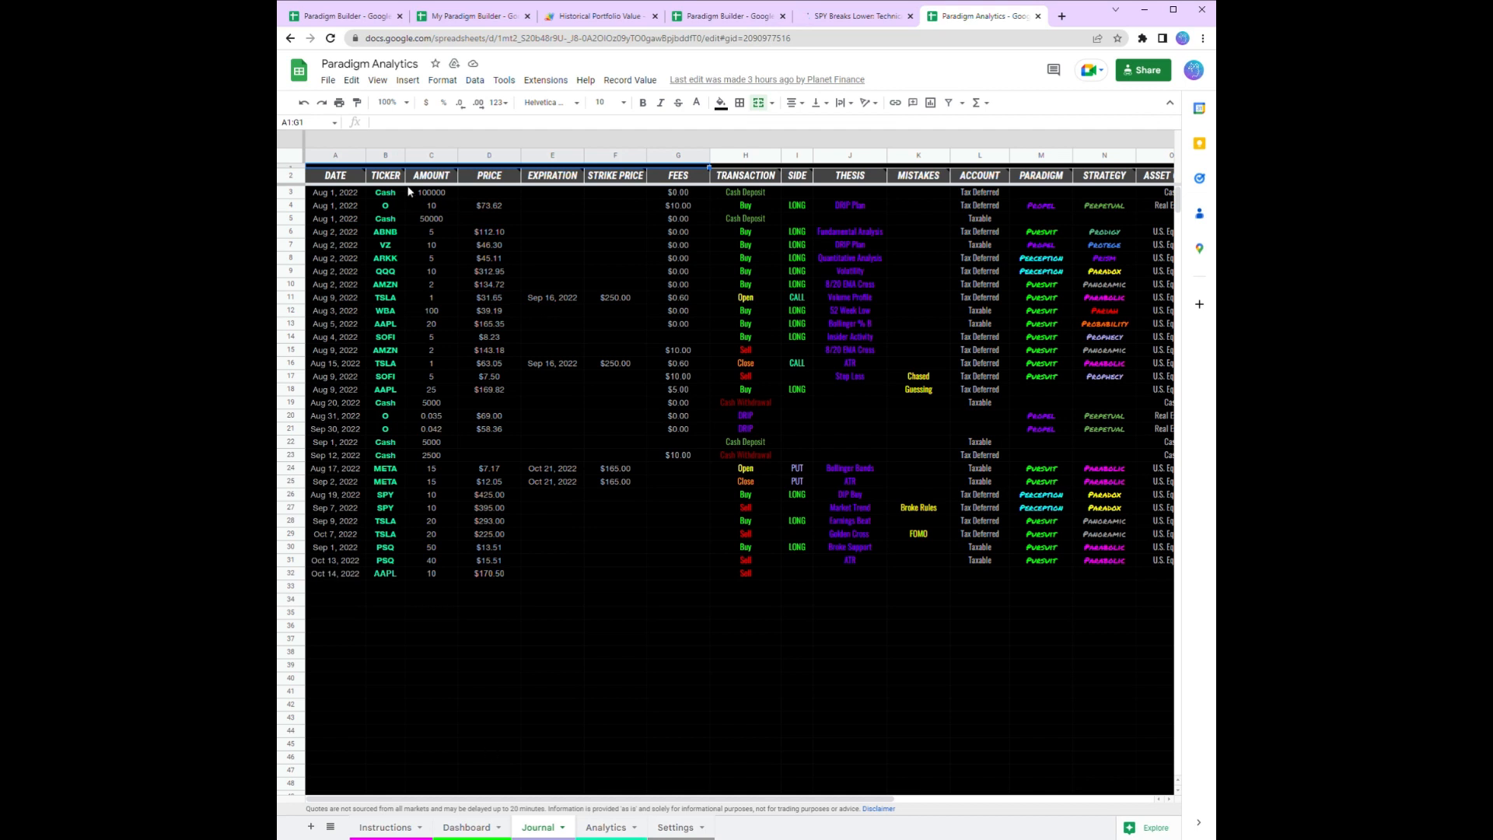
pyautogui.moveTo(354, 179)
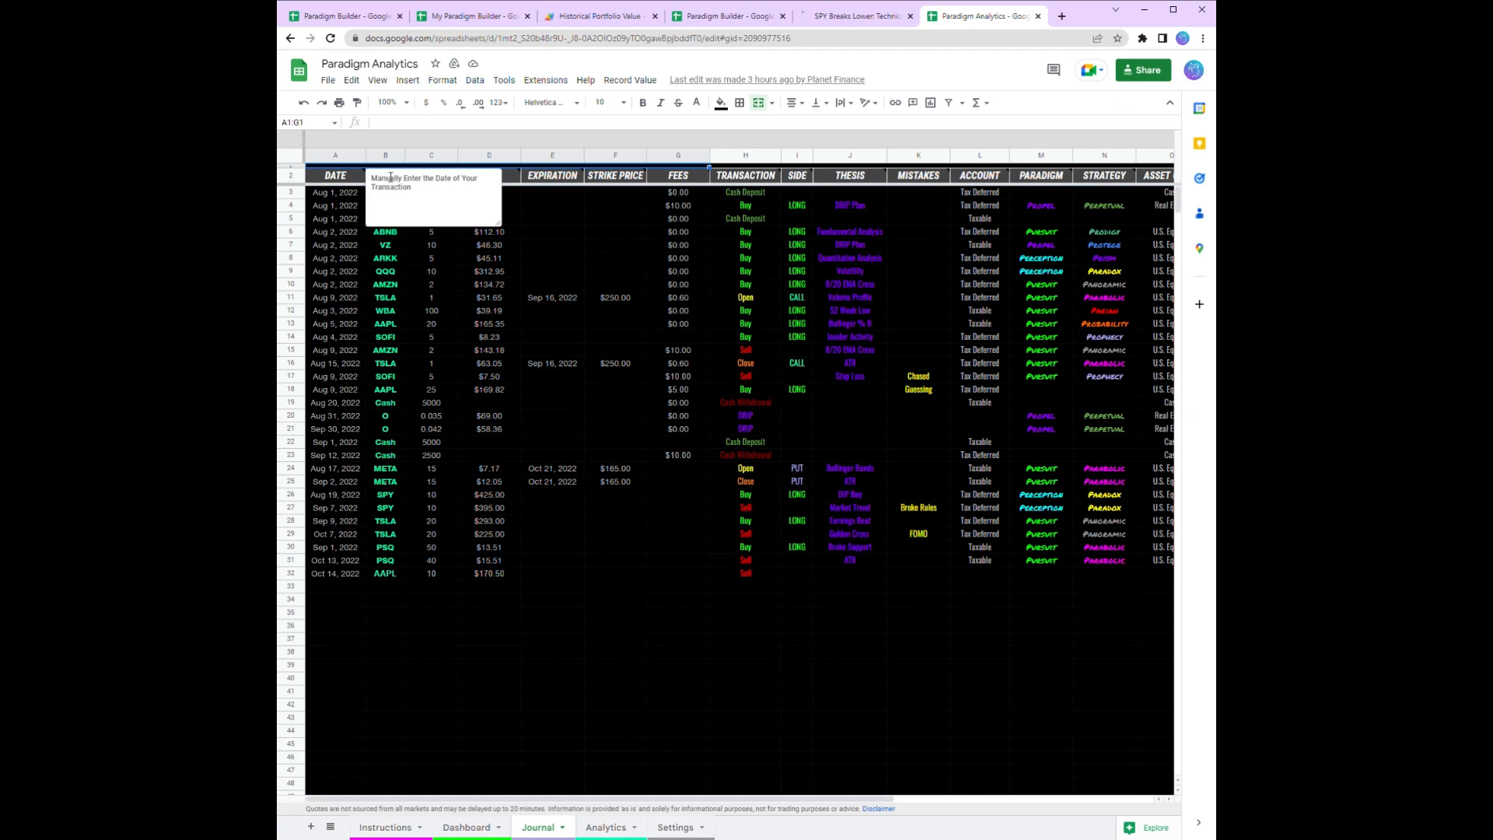
pyautogui.moveTo(511, 177)
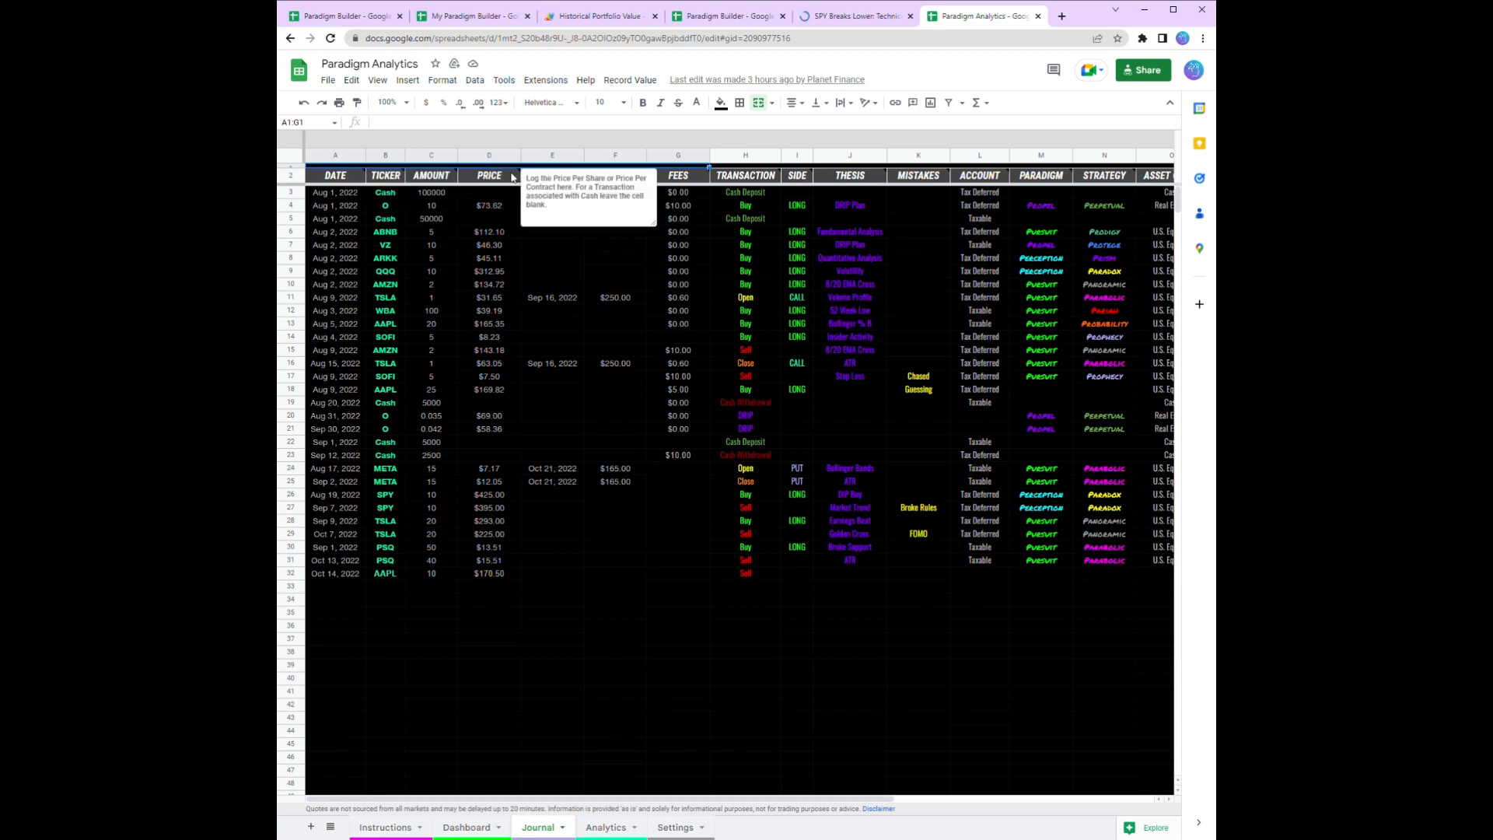
pyautogui.moveTo(688, 180)
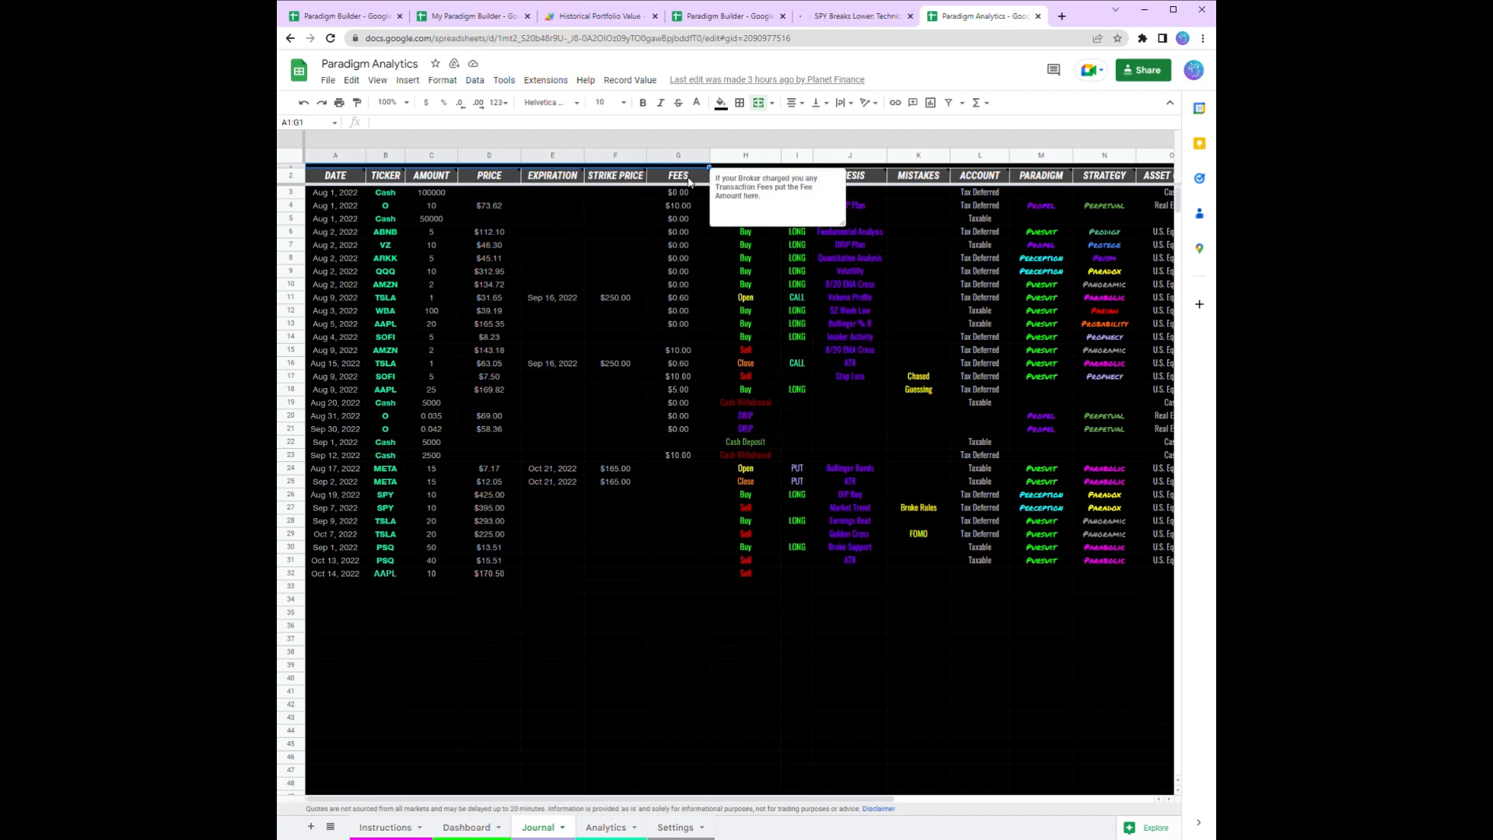
pyautogui.moveTo(869, 177)
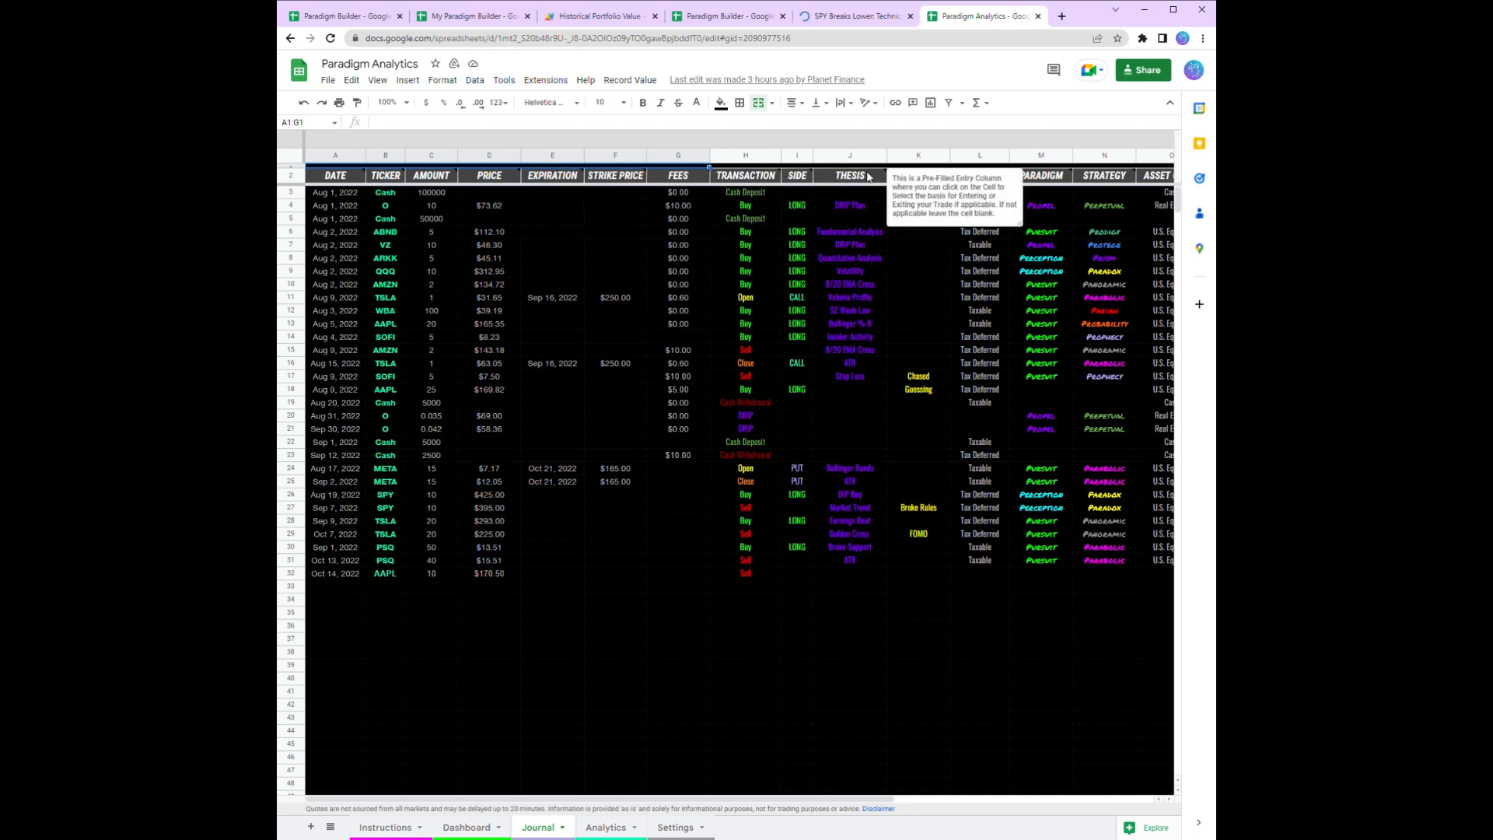
pyautogui.moveTo(1044, 180)
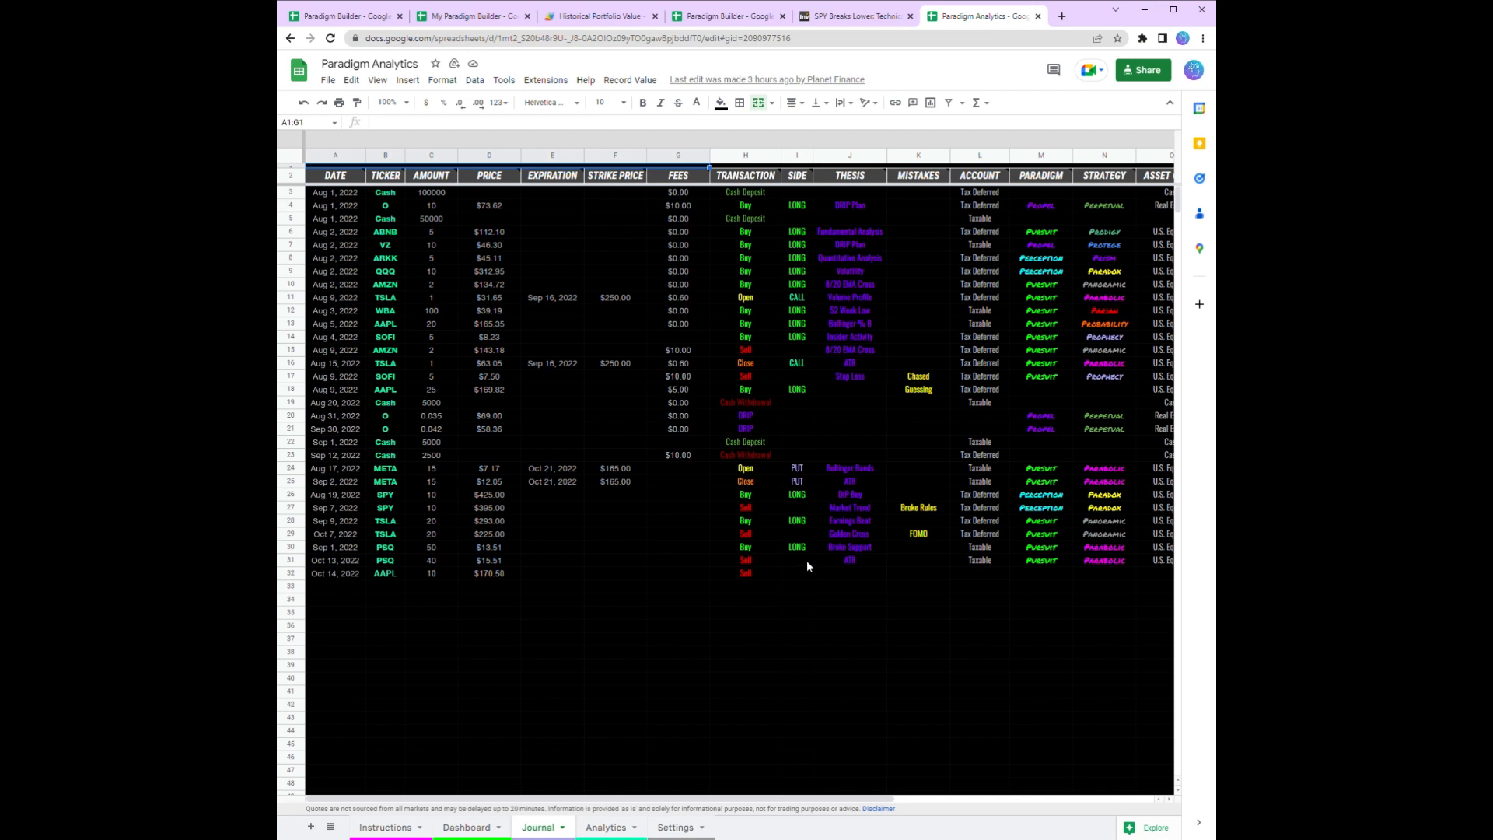
# - Point out the Journal's columns A through G, and view the Transaction options available in row 33
pyautogui.click(336, 156)
pyautogui.click(690, 157)
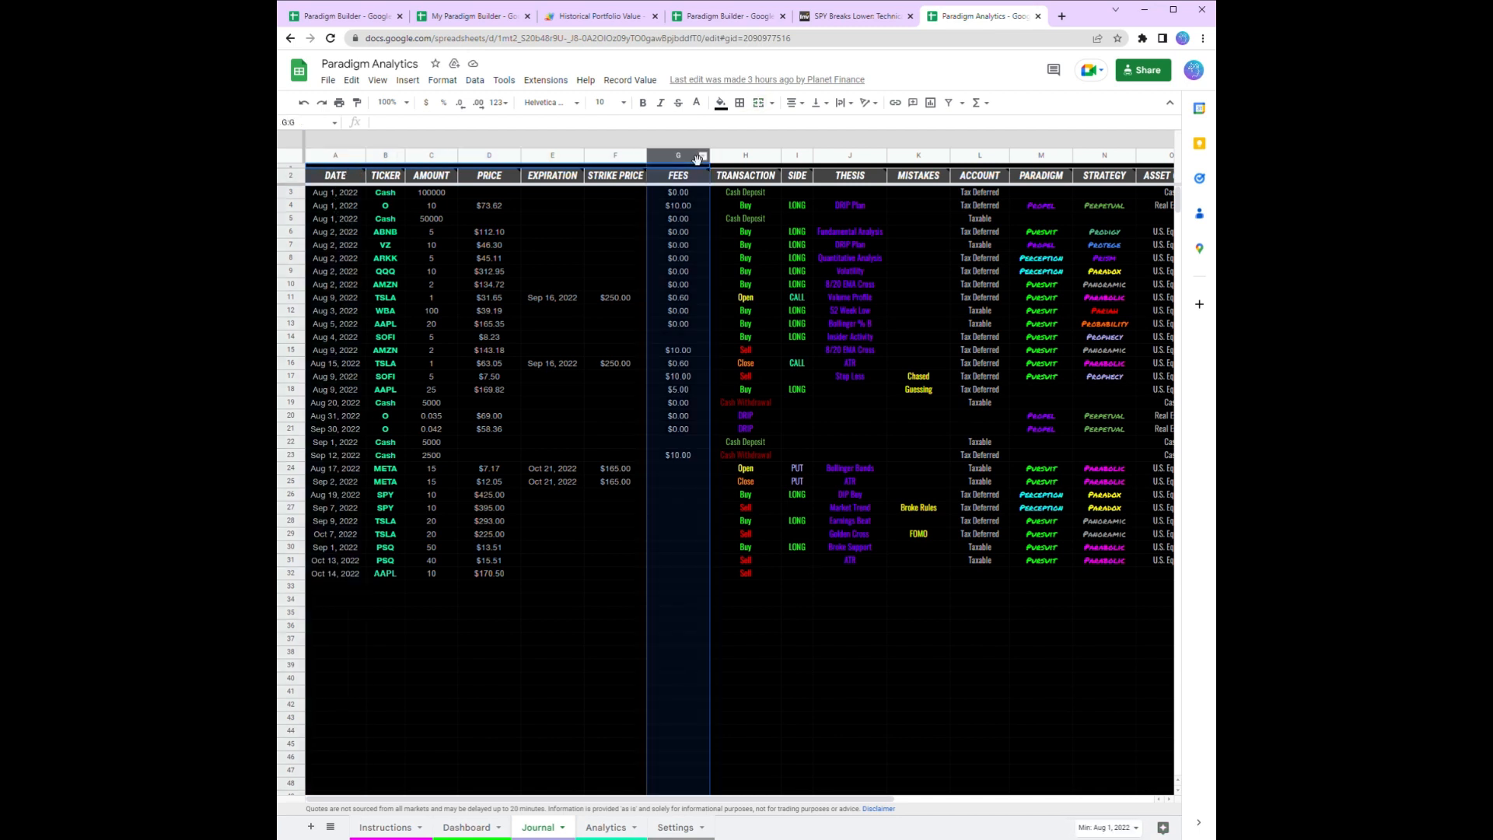
pyautogui.click(604, 244)
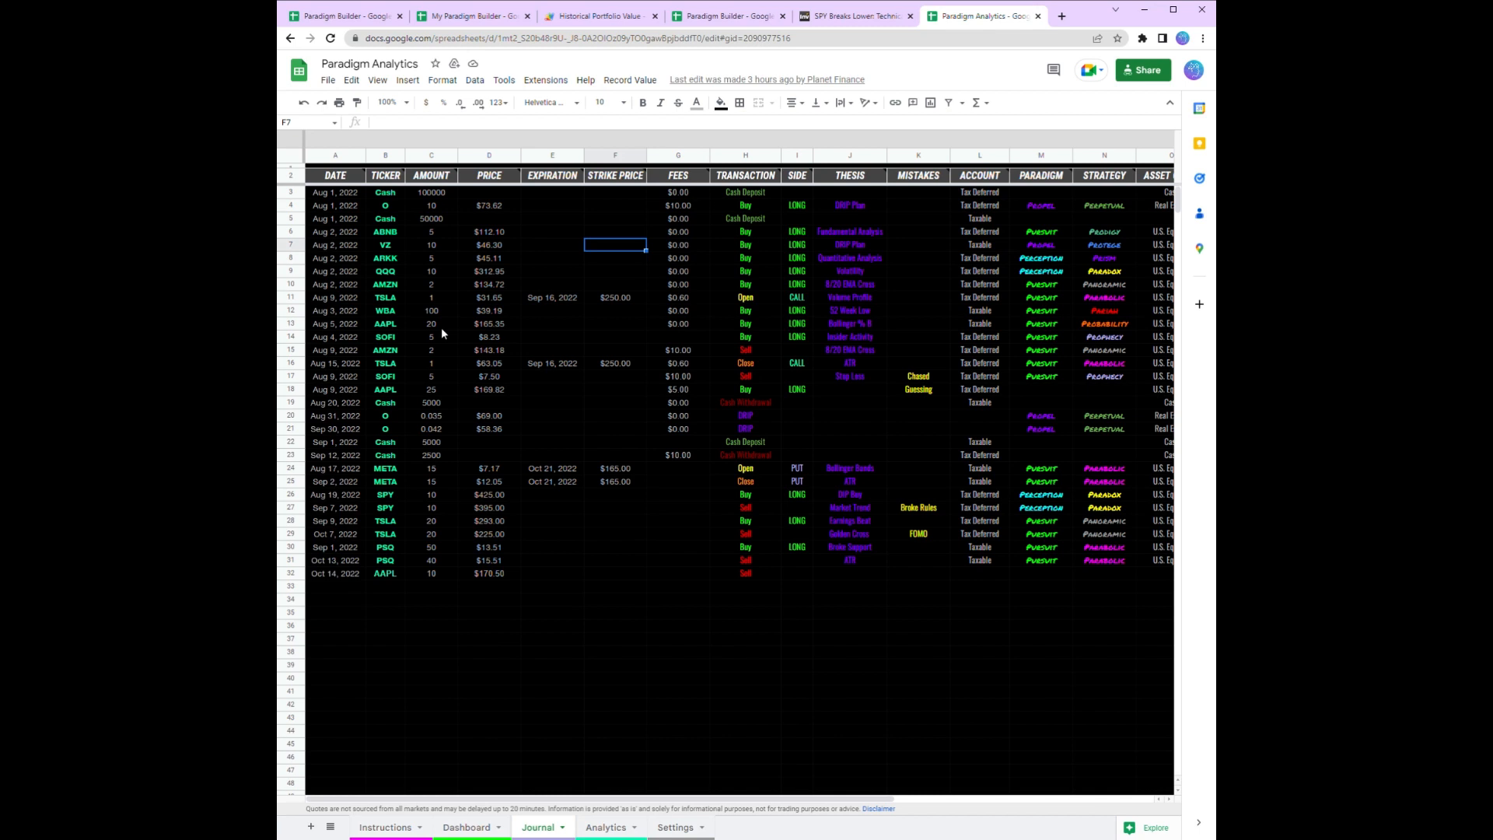
pyautogui.click(384, 587)
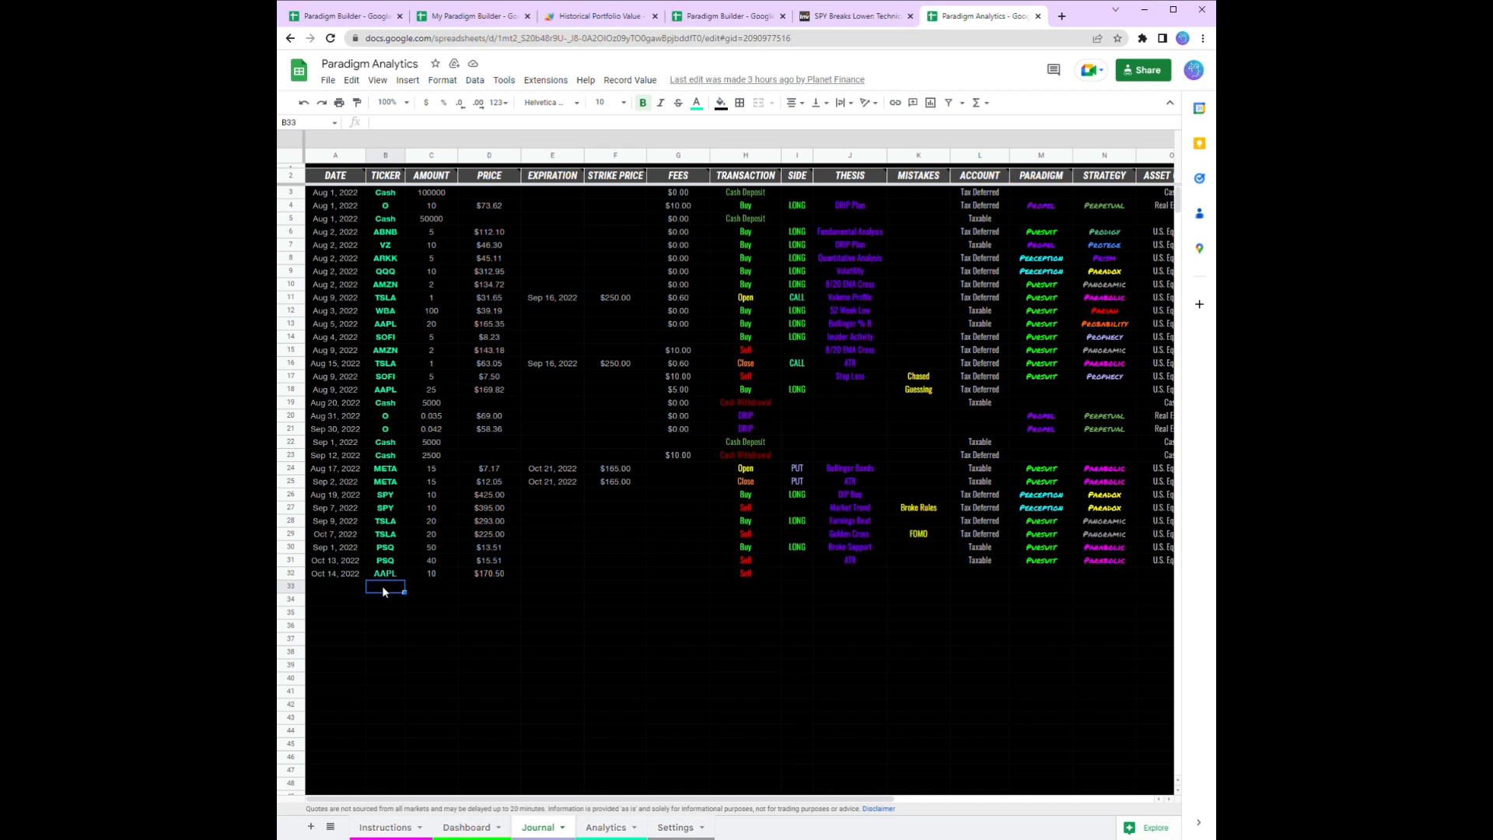
pyautogui.click(743, 588)
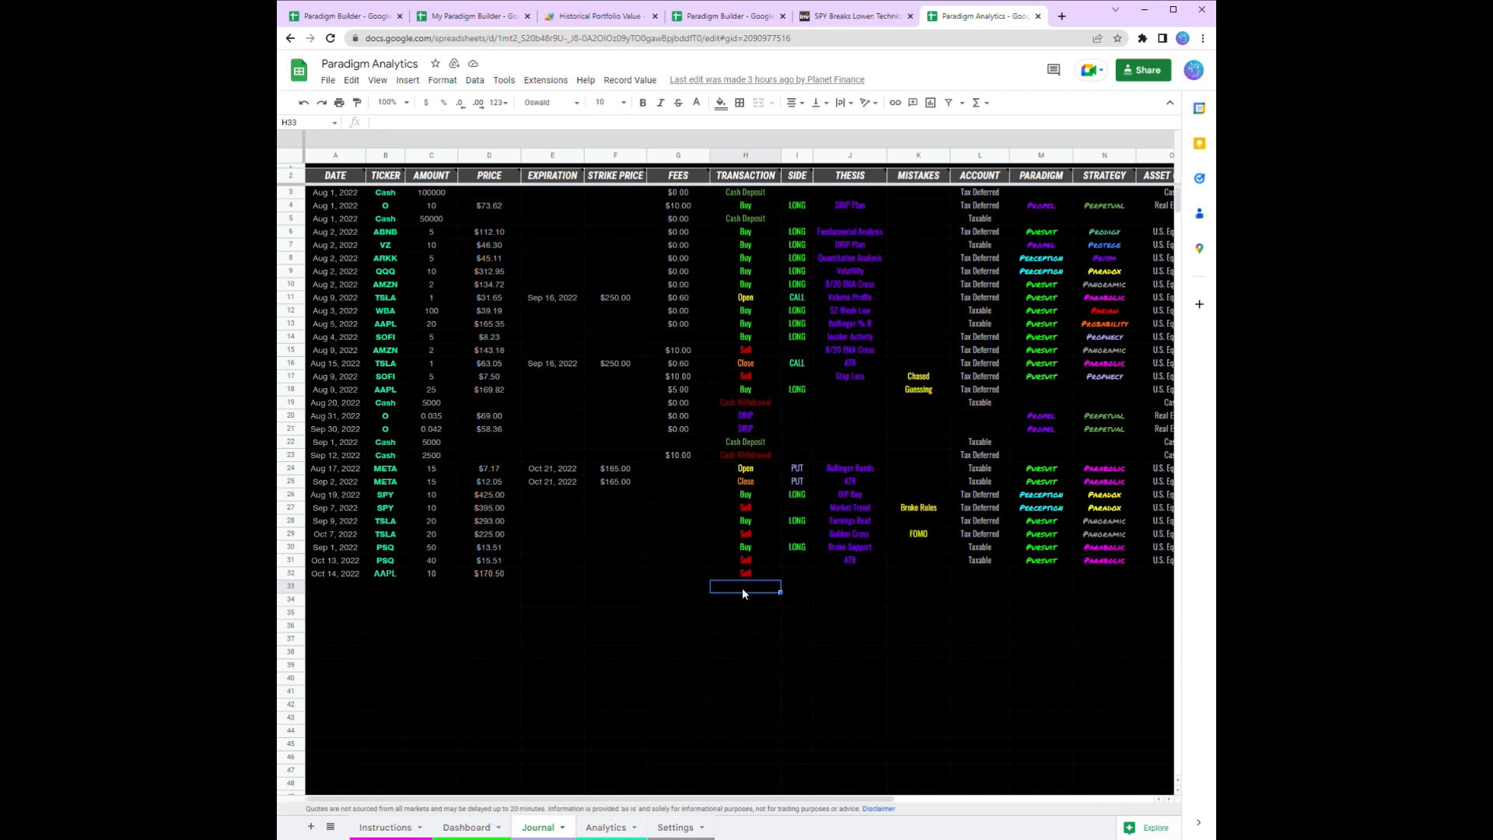
pyautogui.doubleClick(741, 586)
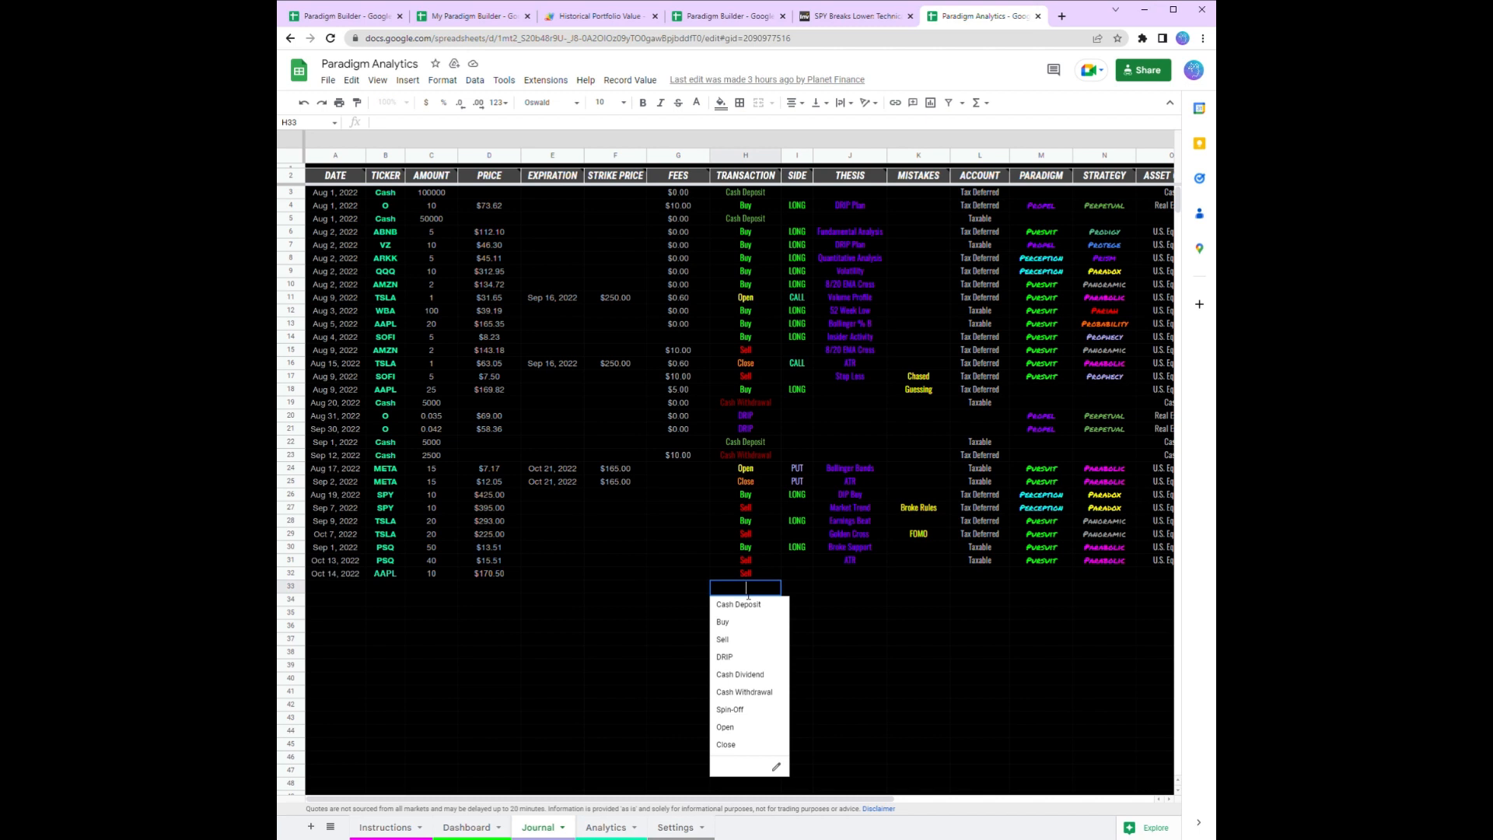
pyautogui.click(789, 591)
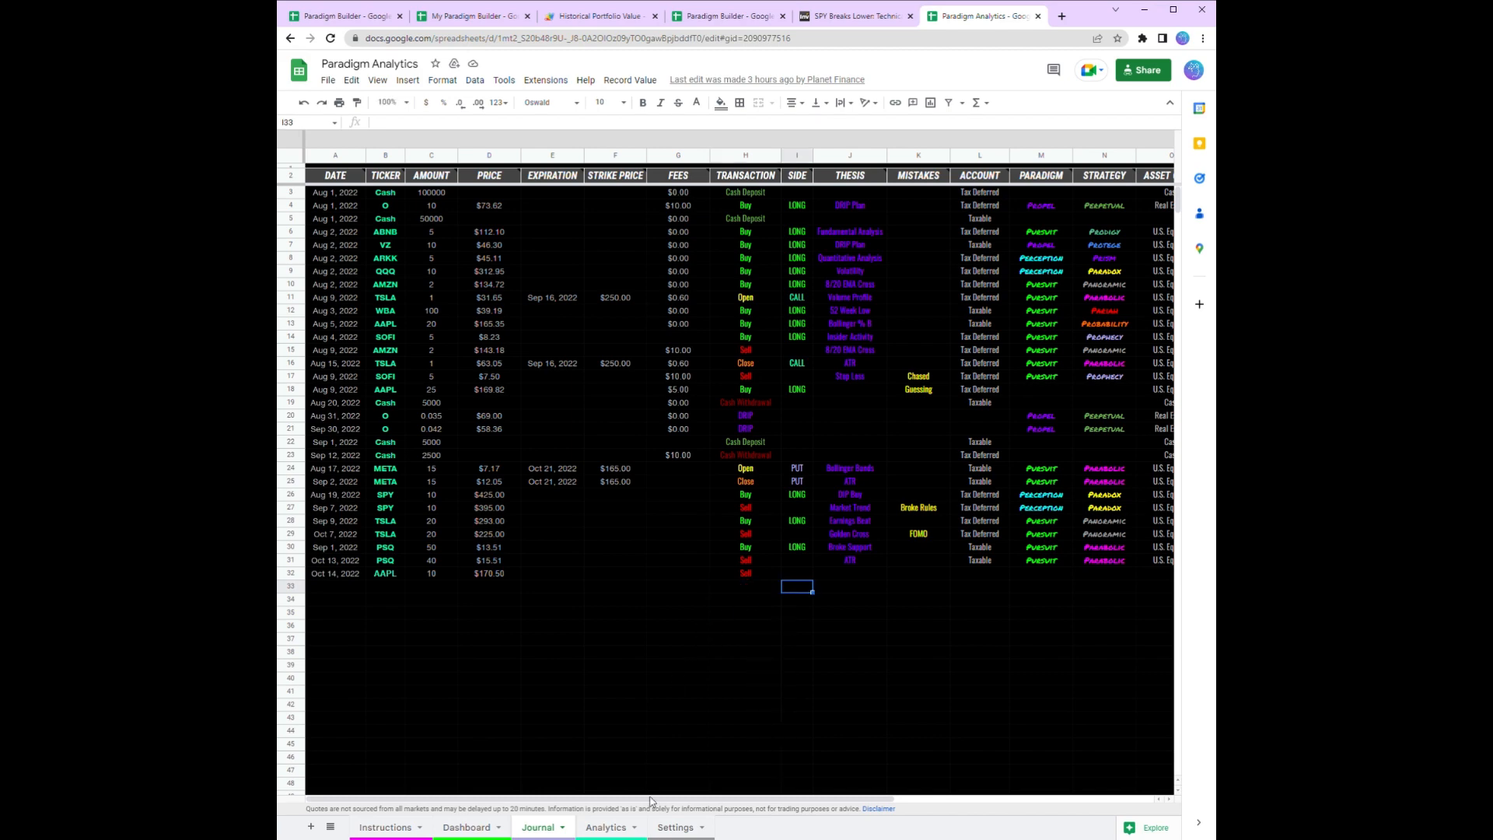
# - Add "No Plan" at the end of the Mistakes list on the Settings sheet
pyautogui.click(682, 830)
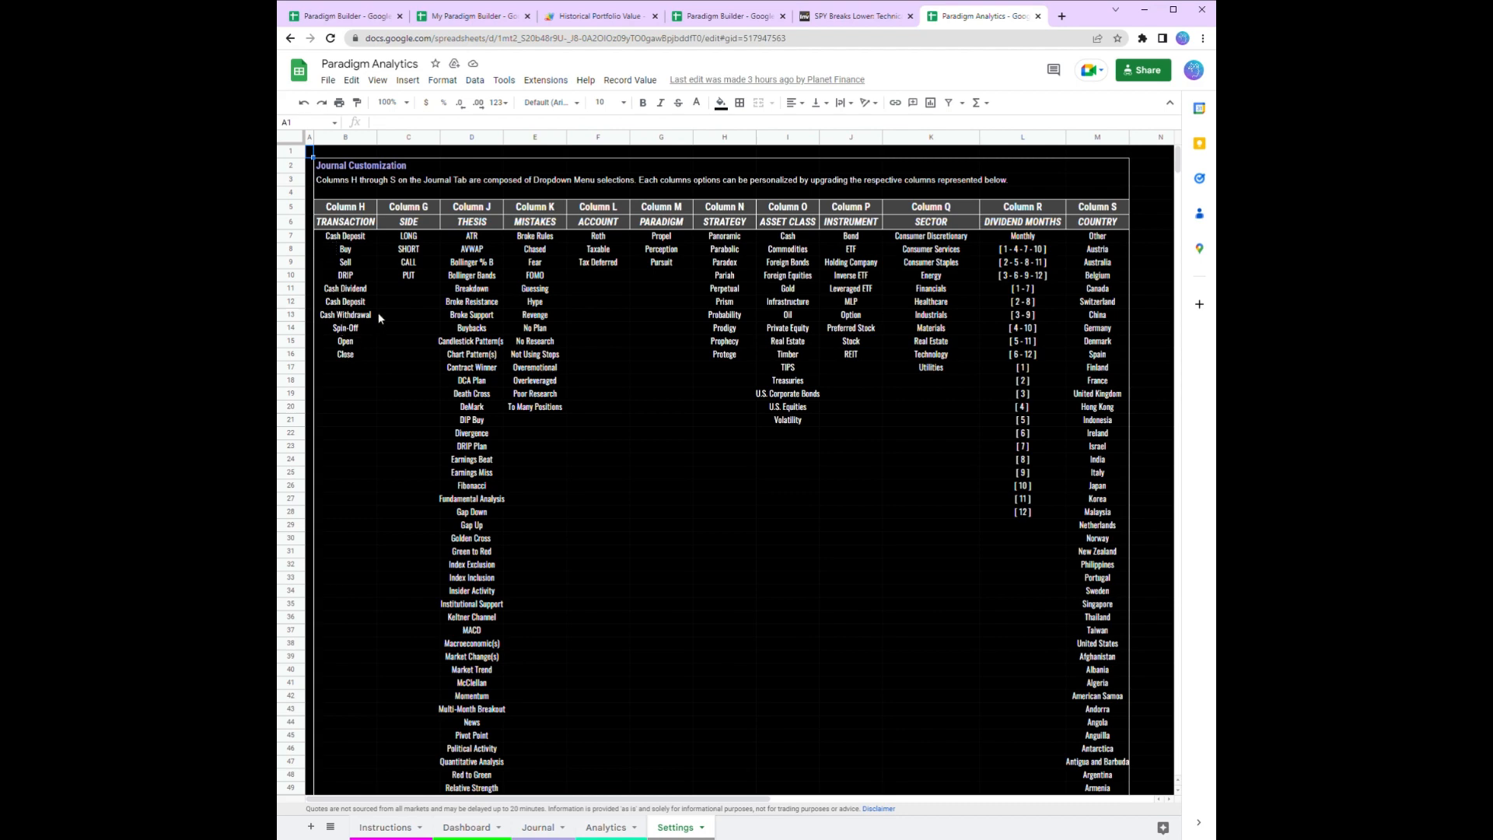
pyautogui.click(407, 280)
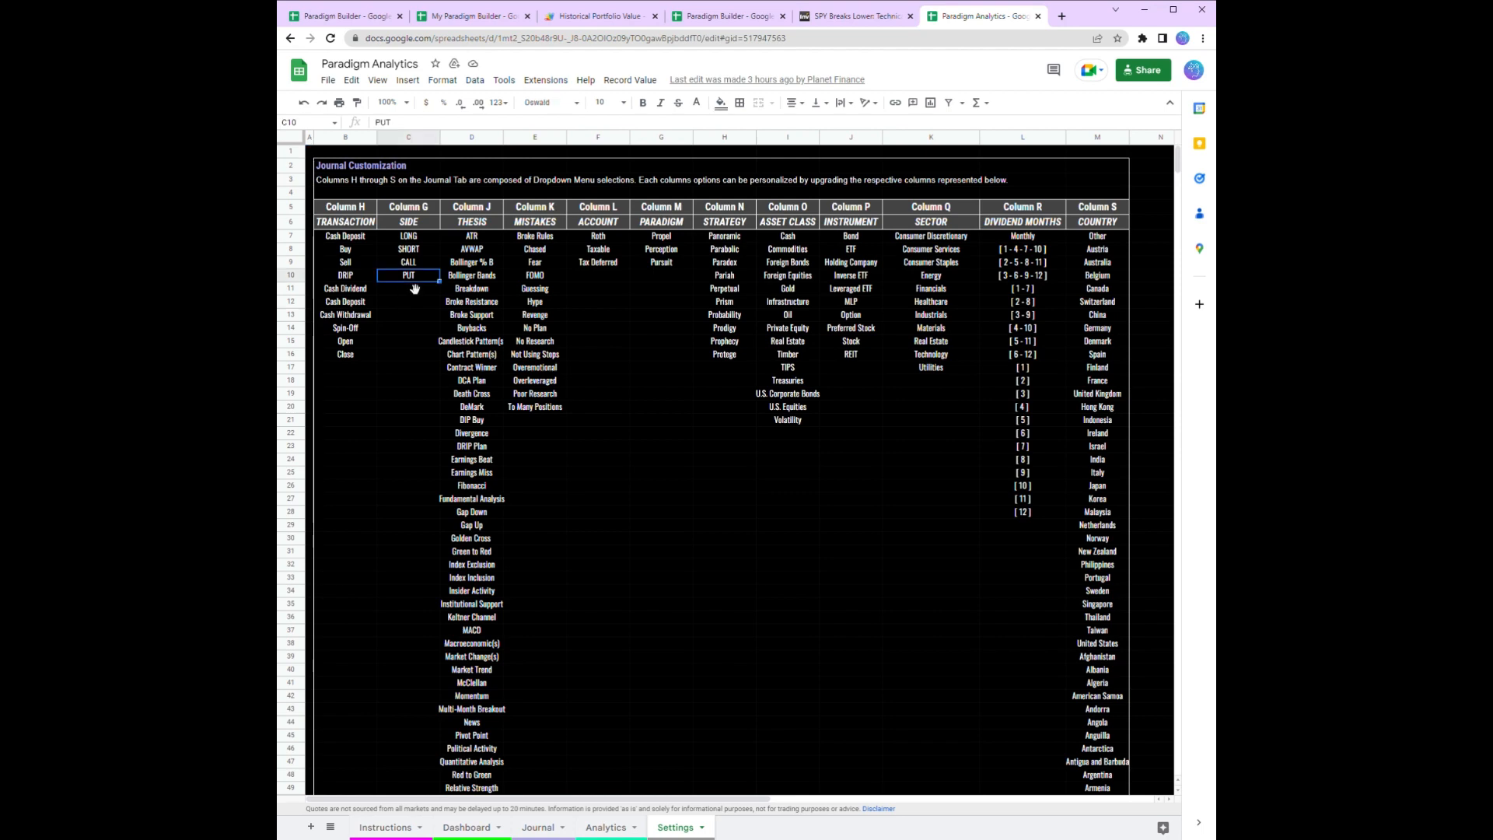
pyautogui.click(533, 423)
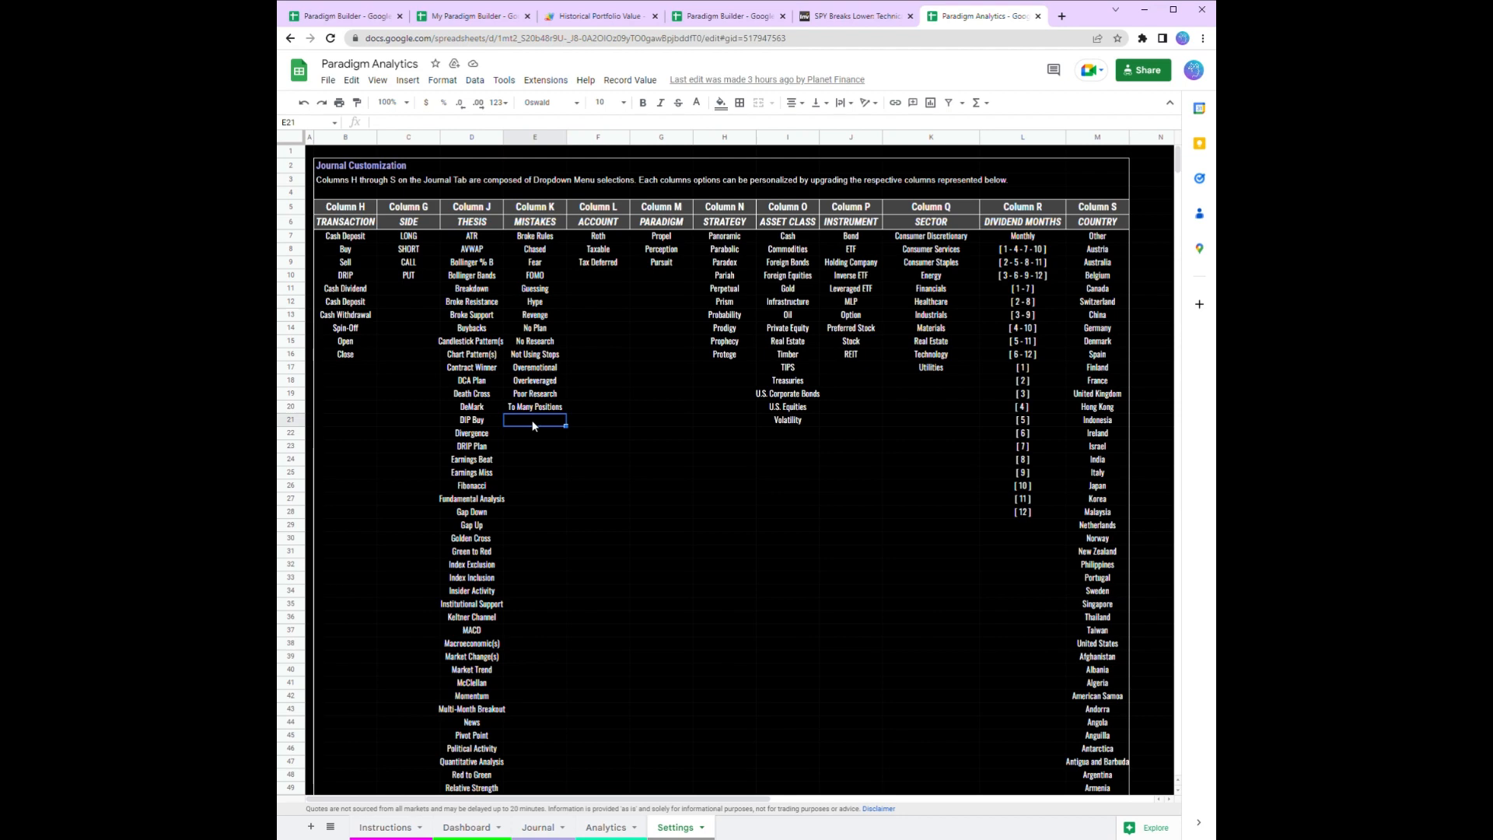
pyautogui.write('nO pLA')
pyautogui.press('BackSpace')
pyautogui.press('BackSpace')
pyautogui.press('BackSpace')
pyautogui.press('BackSpace')
pyautogui.press('BackSpace')
pyautogui.write('No Plan')
pyautogui.press('Tab')
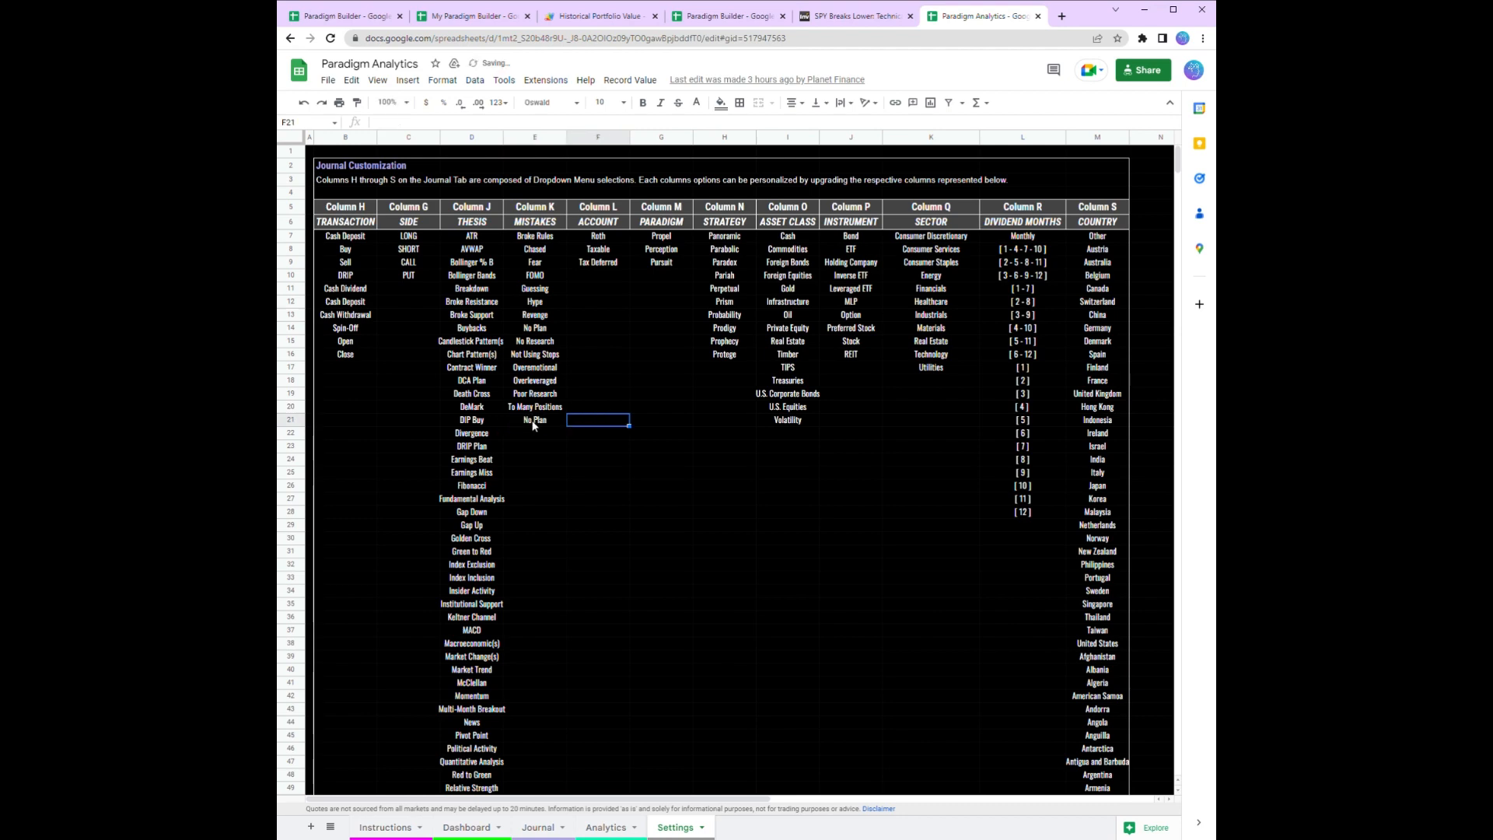
pyautogui.click(535, 435)
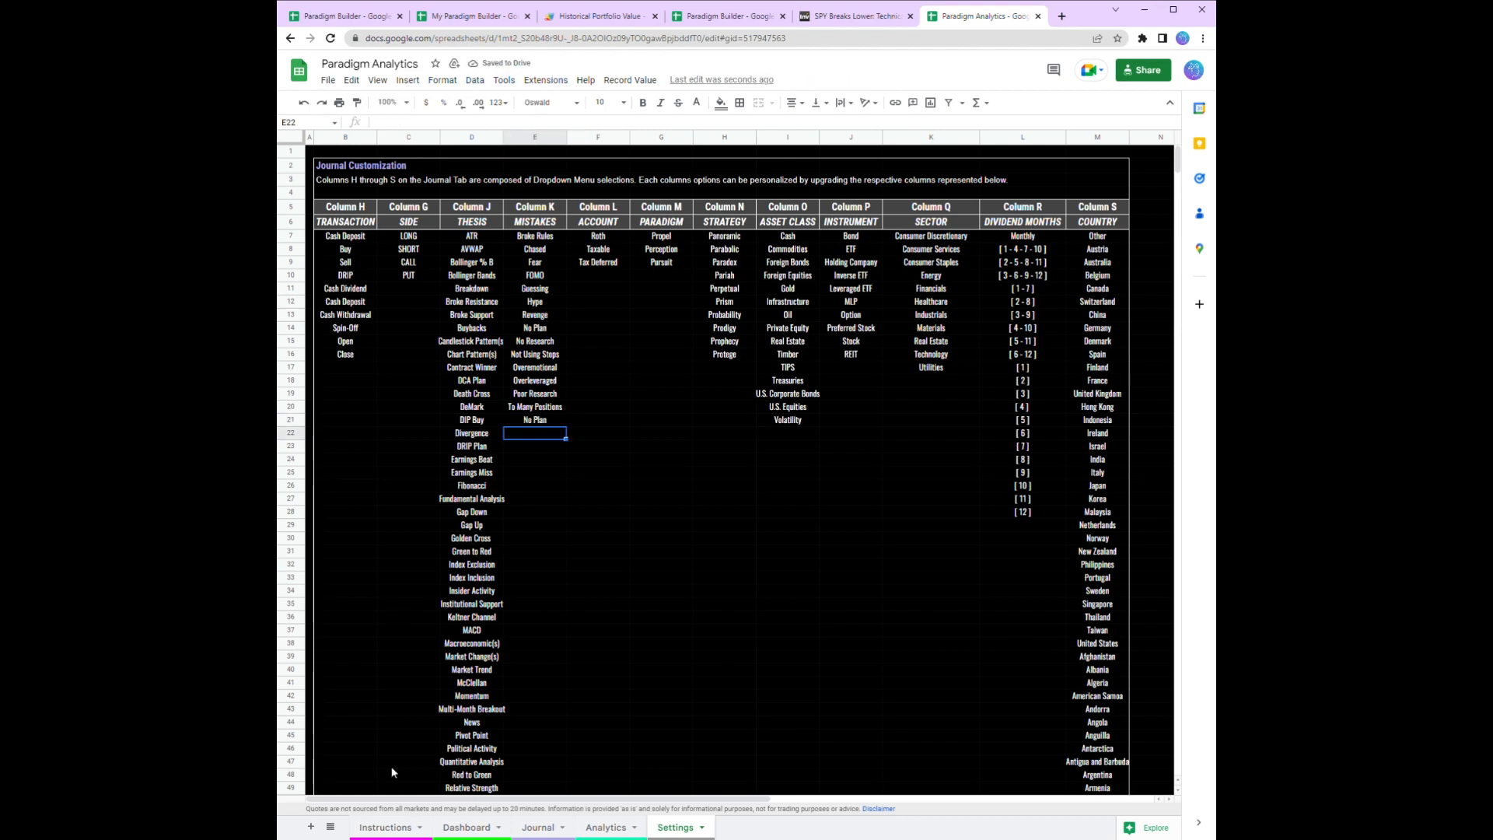
# - Set the Mistakes entry in row 33 of the Journal sheet to No Plan
pyautogui.click(538, 828)
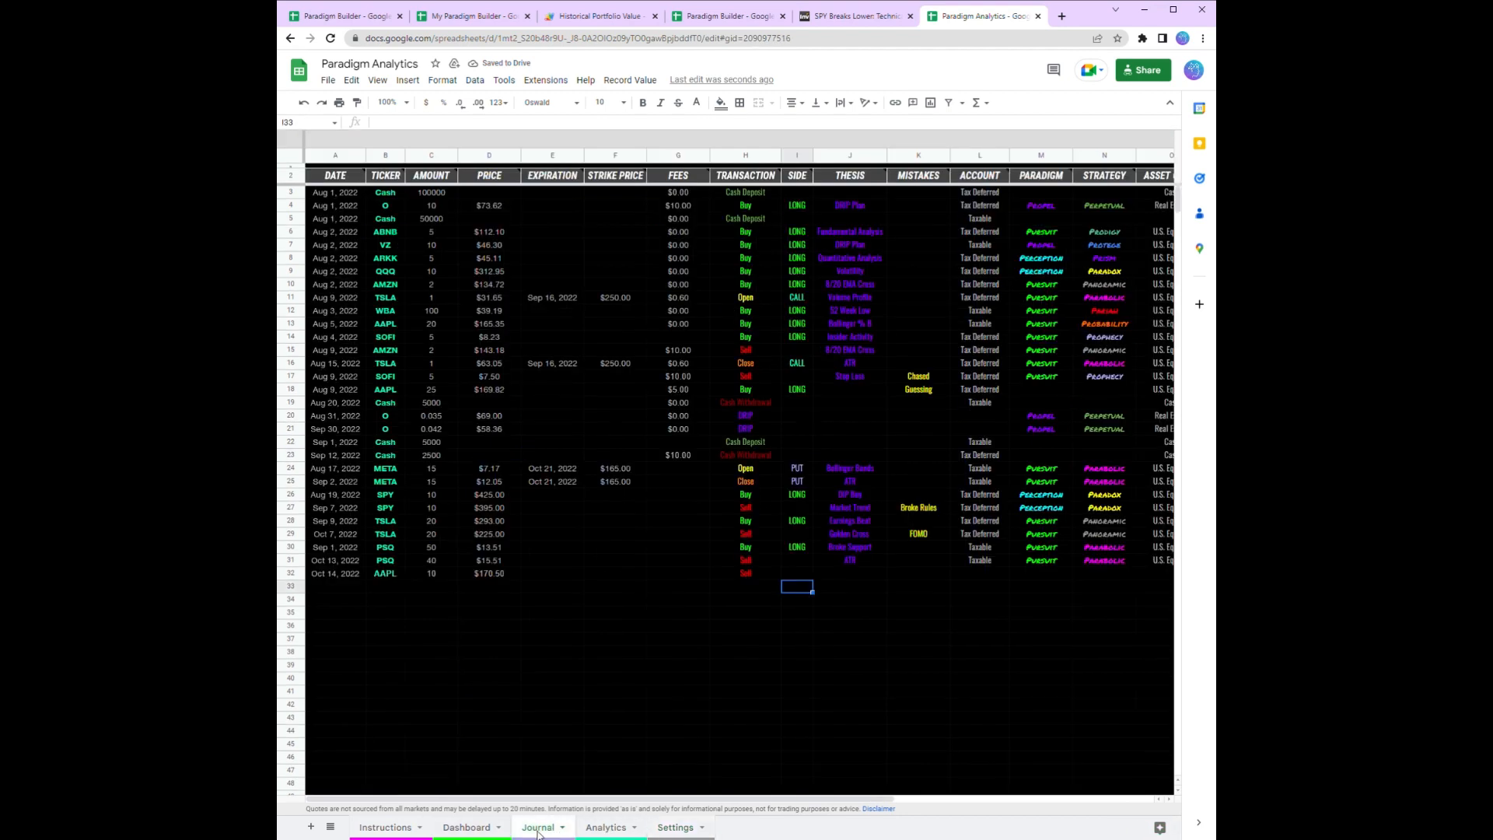
pyautogui.click(918, 588)
pyautogui.click(919, 586)
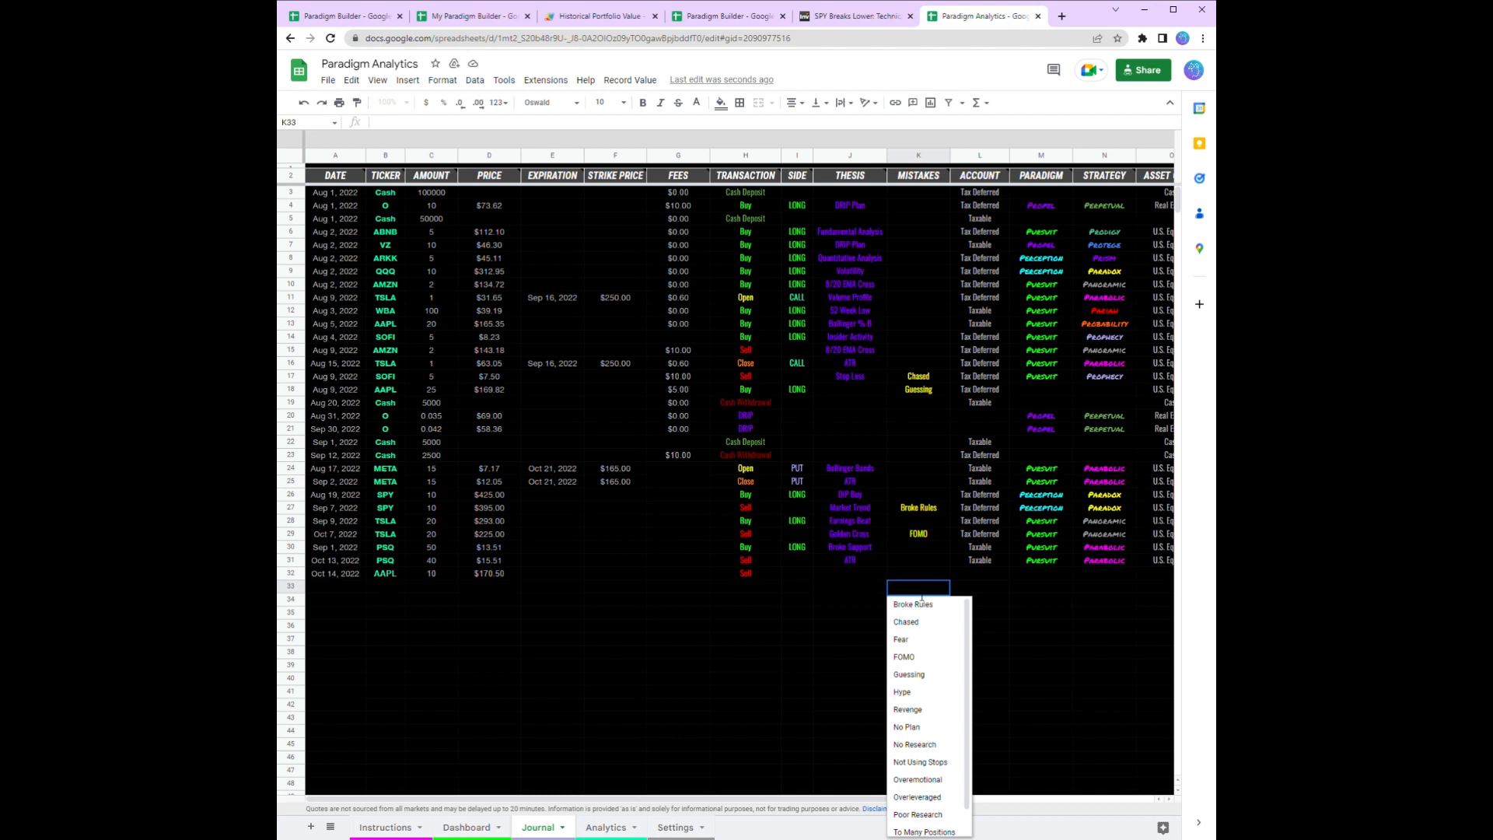
pyautogui.scroll(-1, 932, 747)
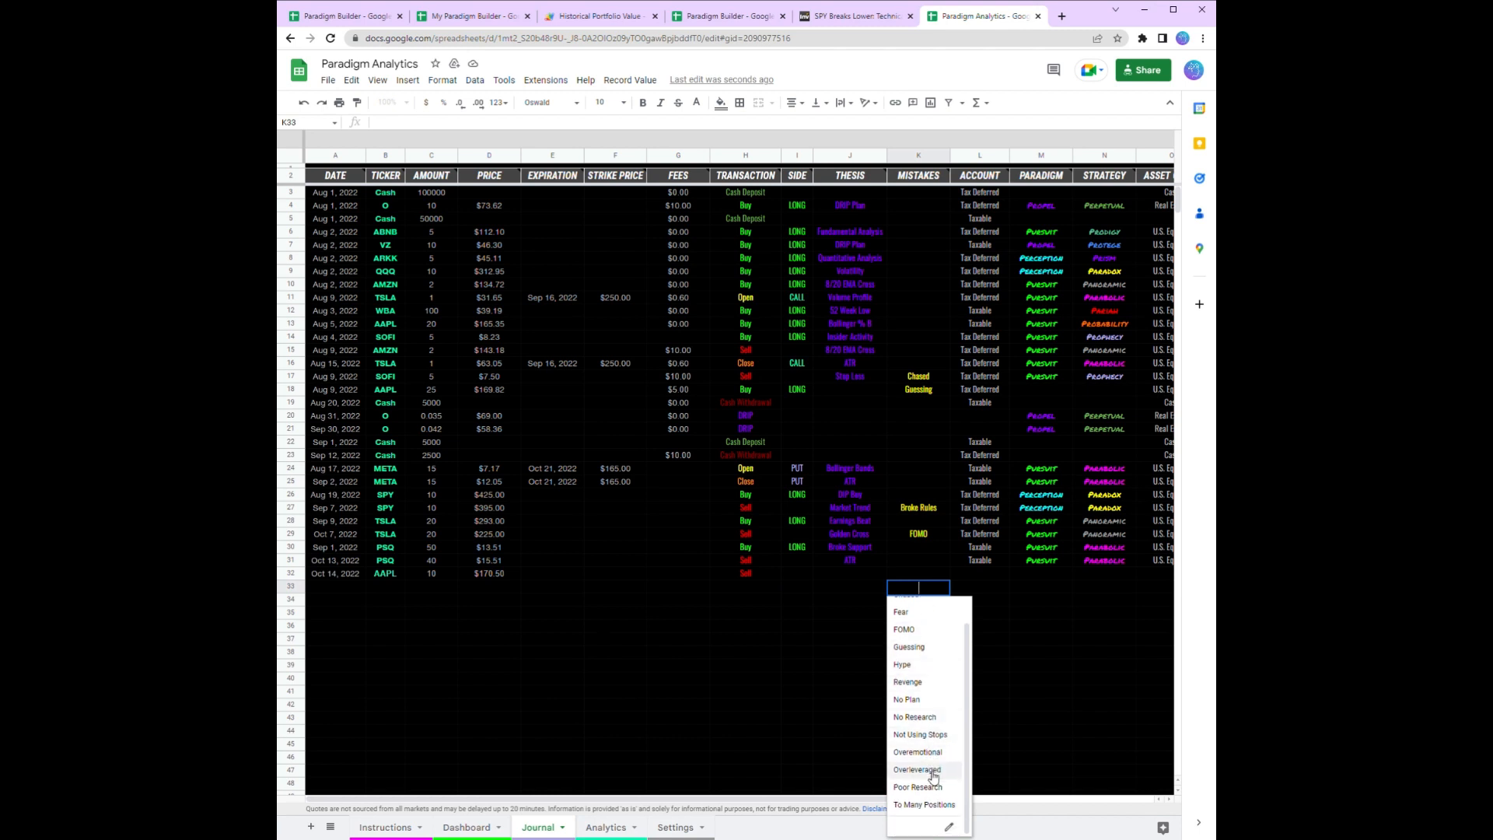
pyautogui.click(908, 699)
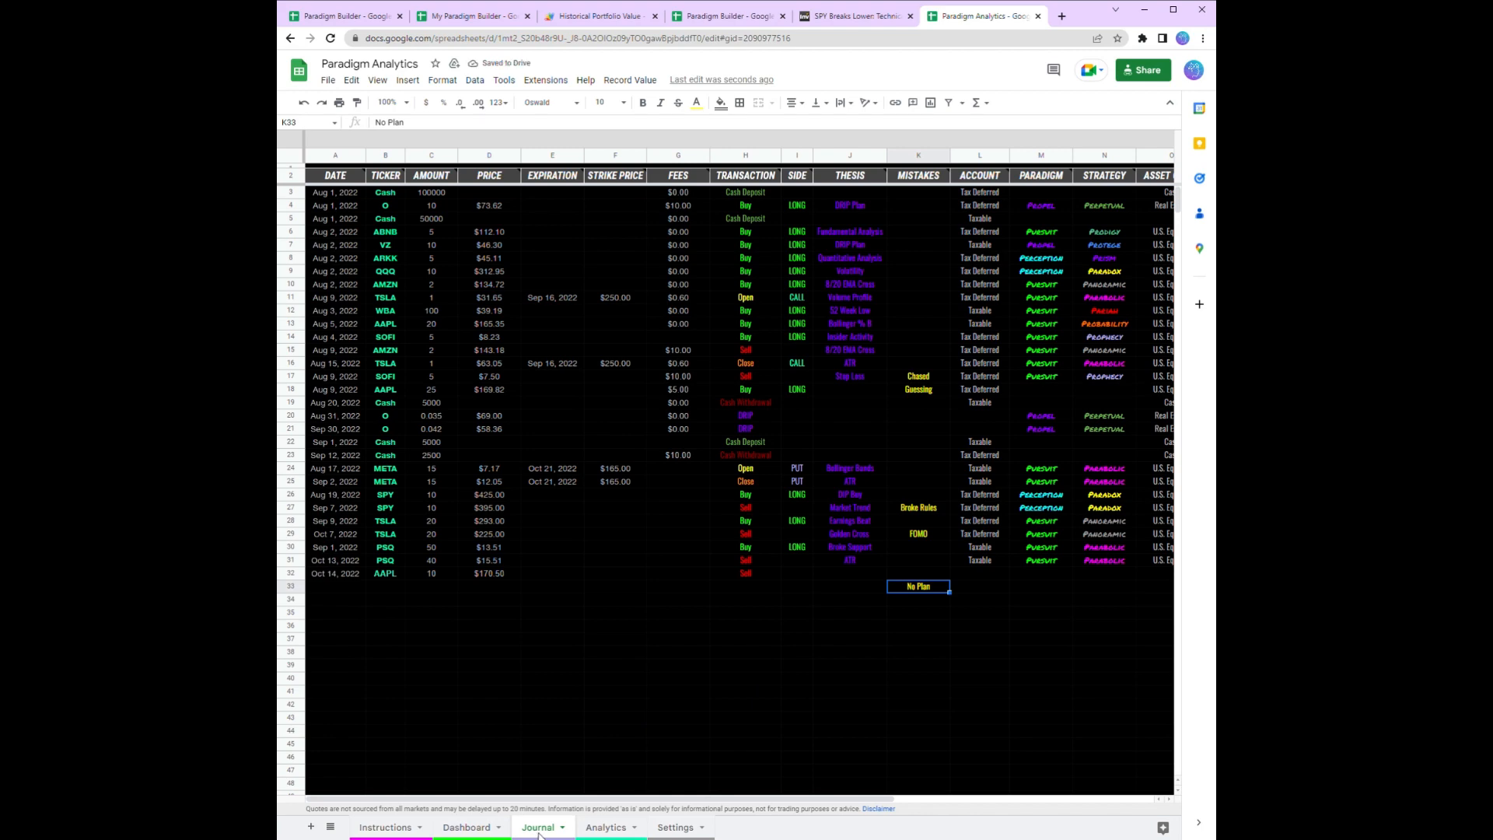
# - Remove the duplicate No Plan entry in cell E21 of the Settings sheet's Mistakes list
pyautogui.click(675, 828)
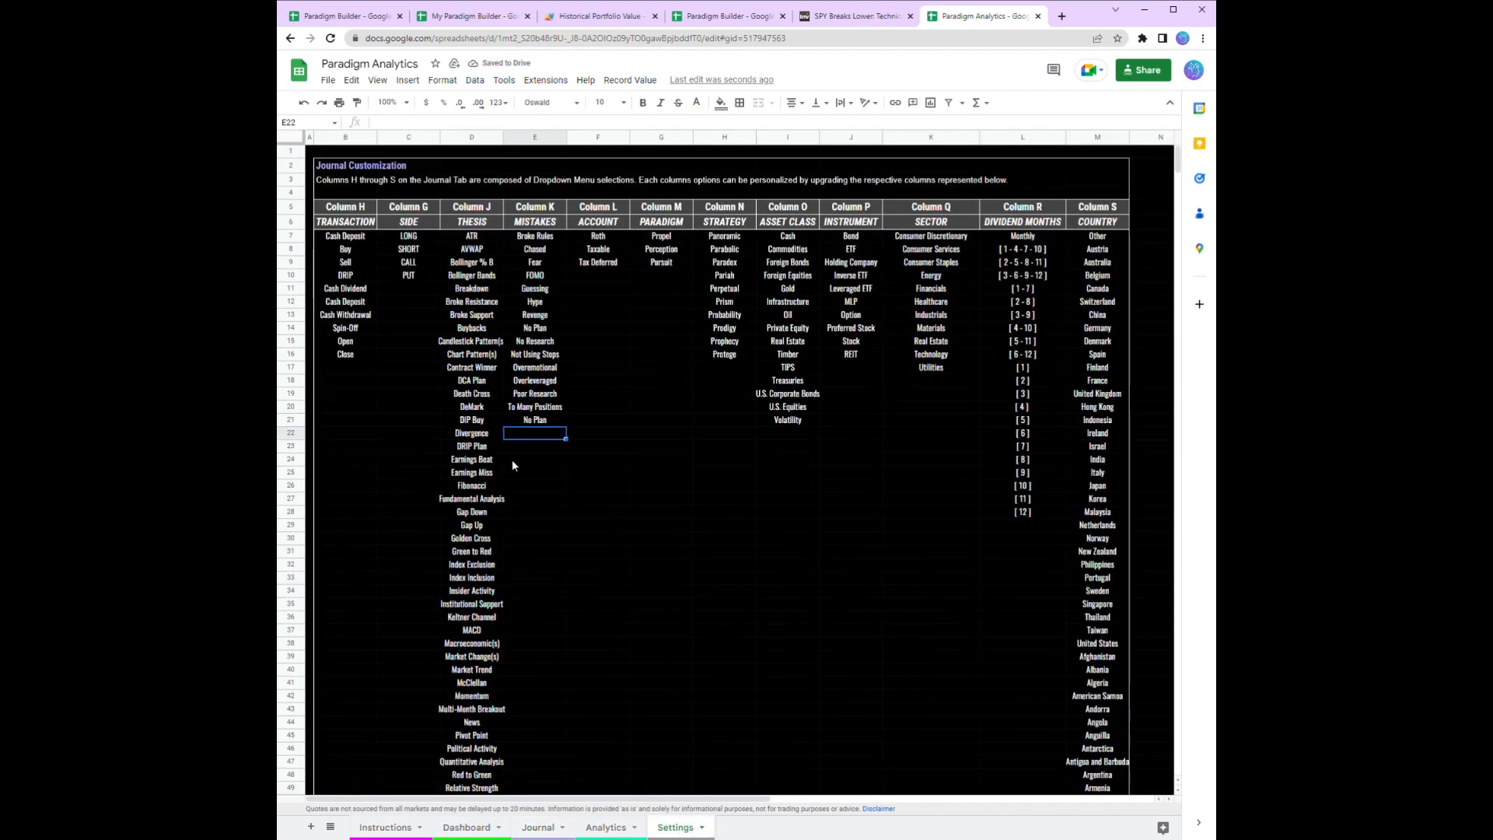
pyautogui.click(528, 424)
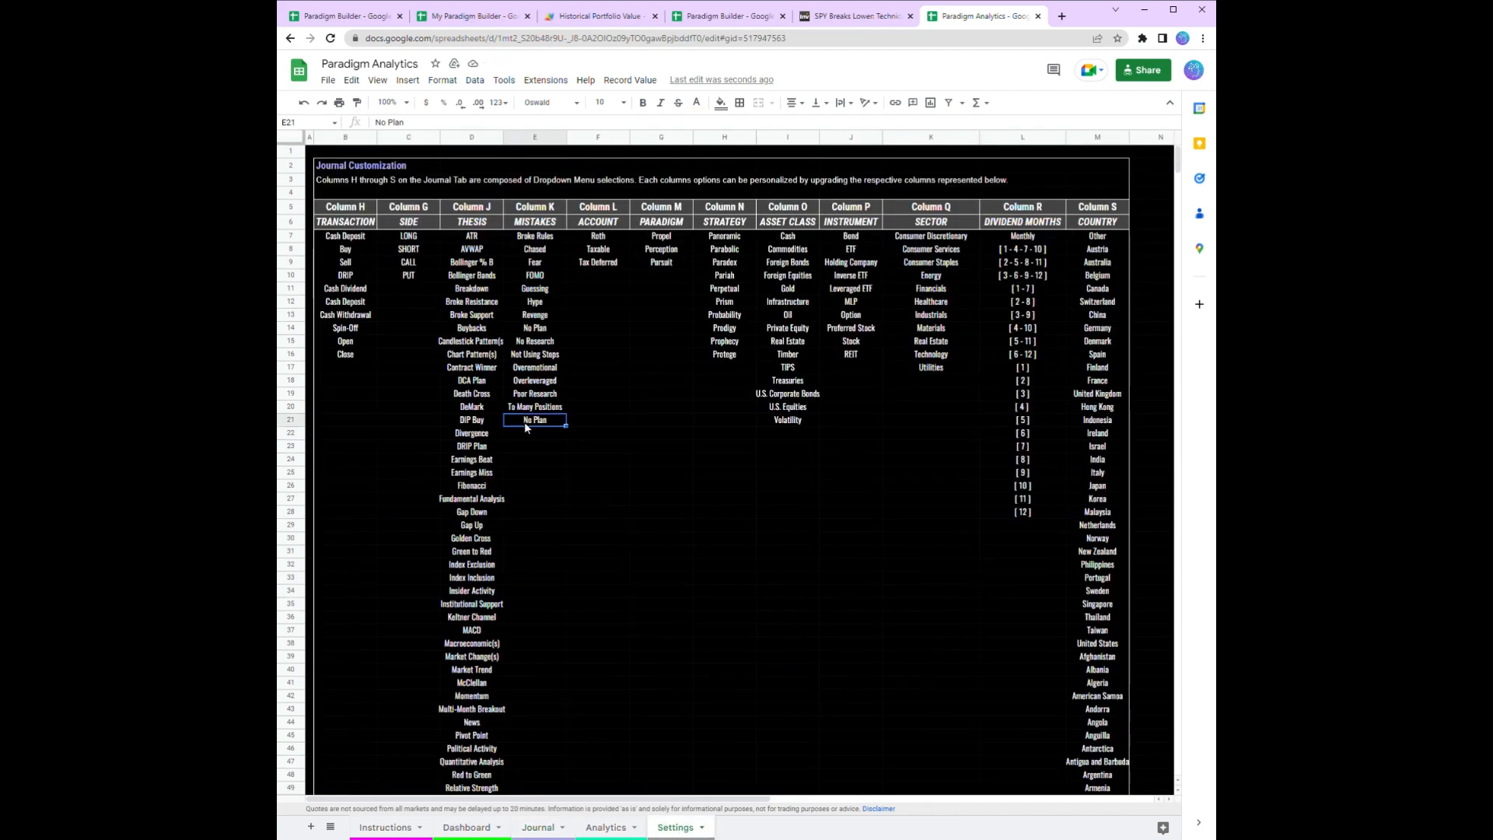
pyautogui.press('Delete')
pyautogui.click(579, 503)
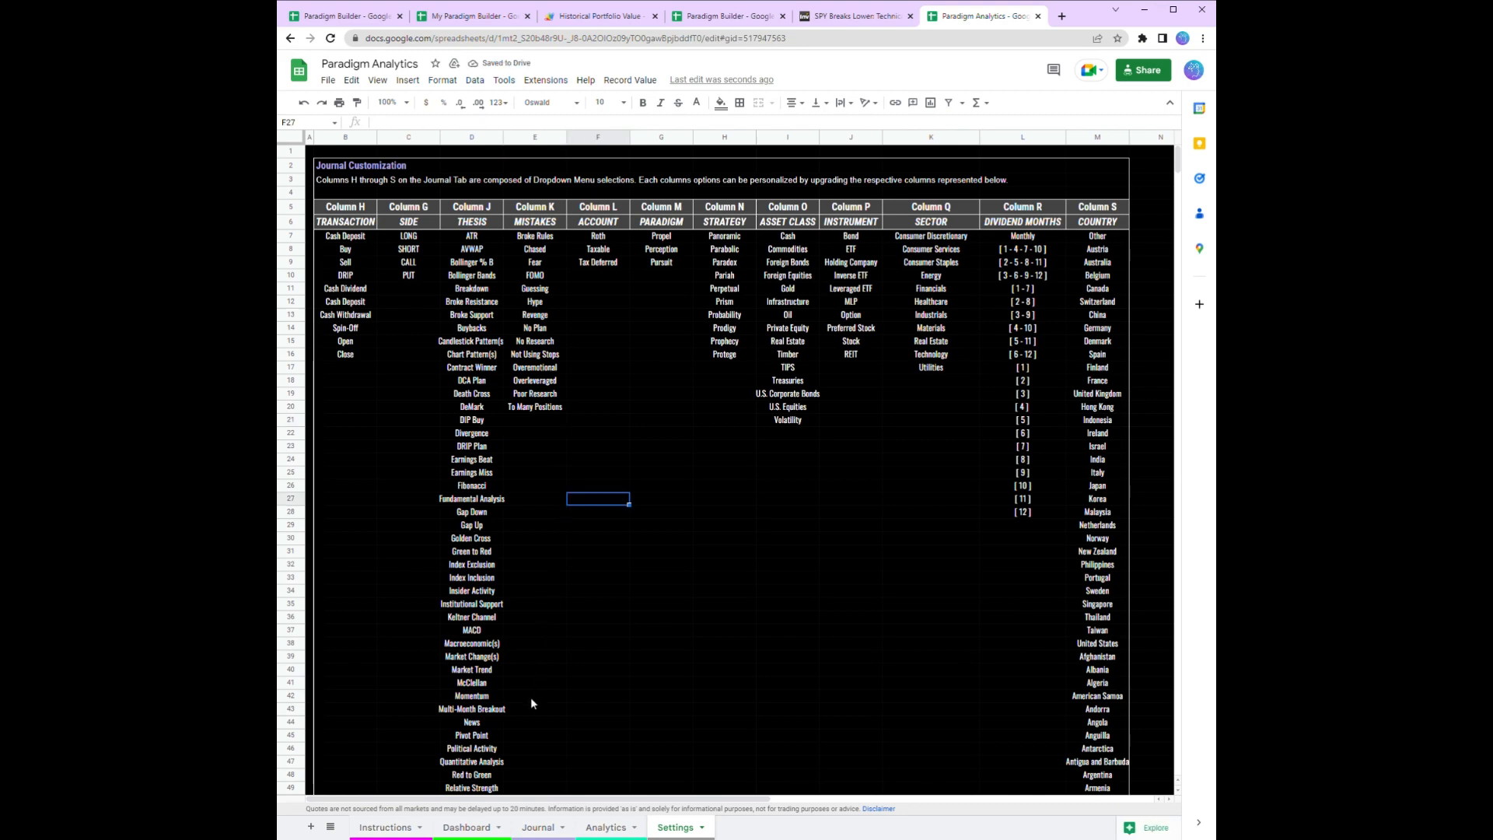
# - Enter ticker O with an amount of 0.05 in row 33 of the Journal sheet
pyautogui.click(543, 829)
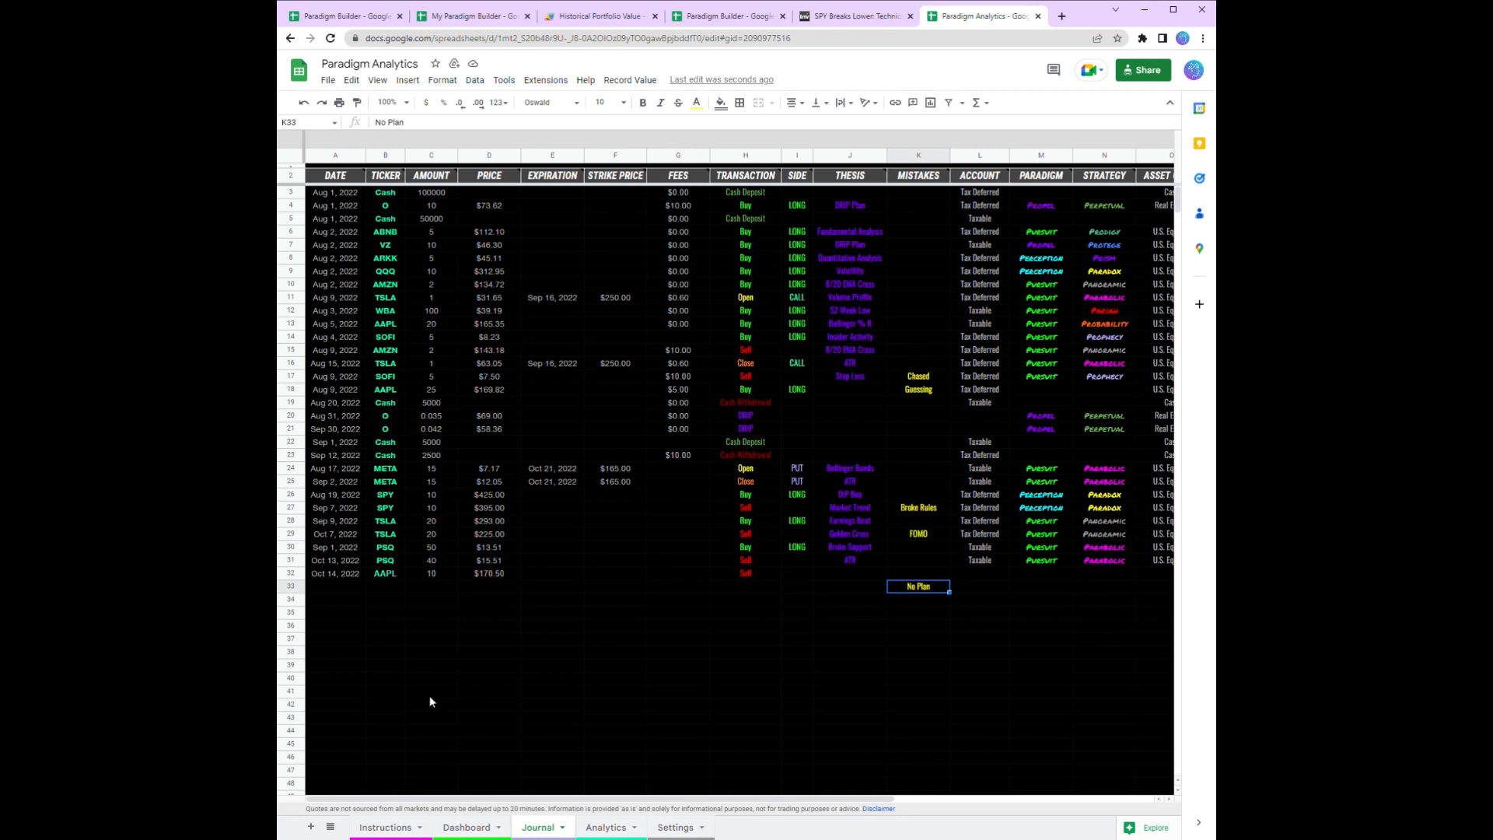
pyautogui.click(333, 588)
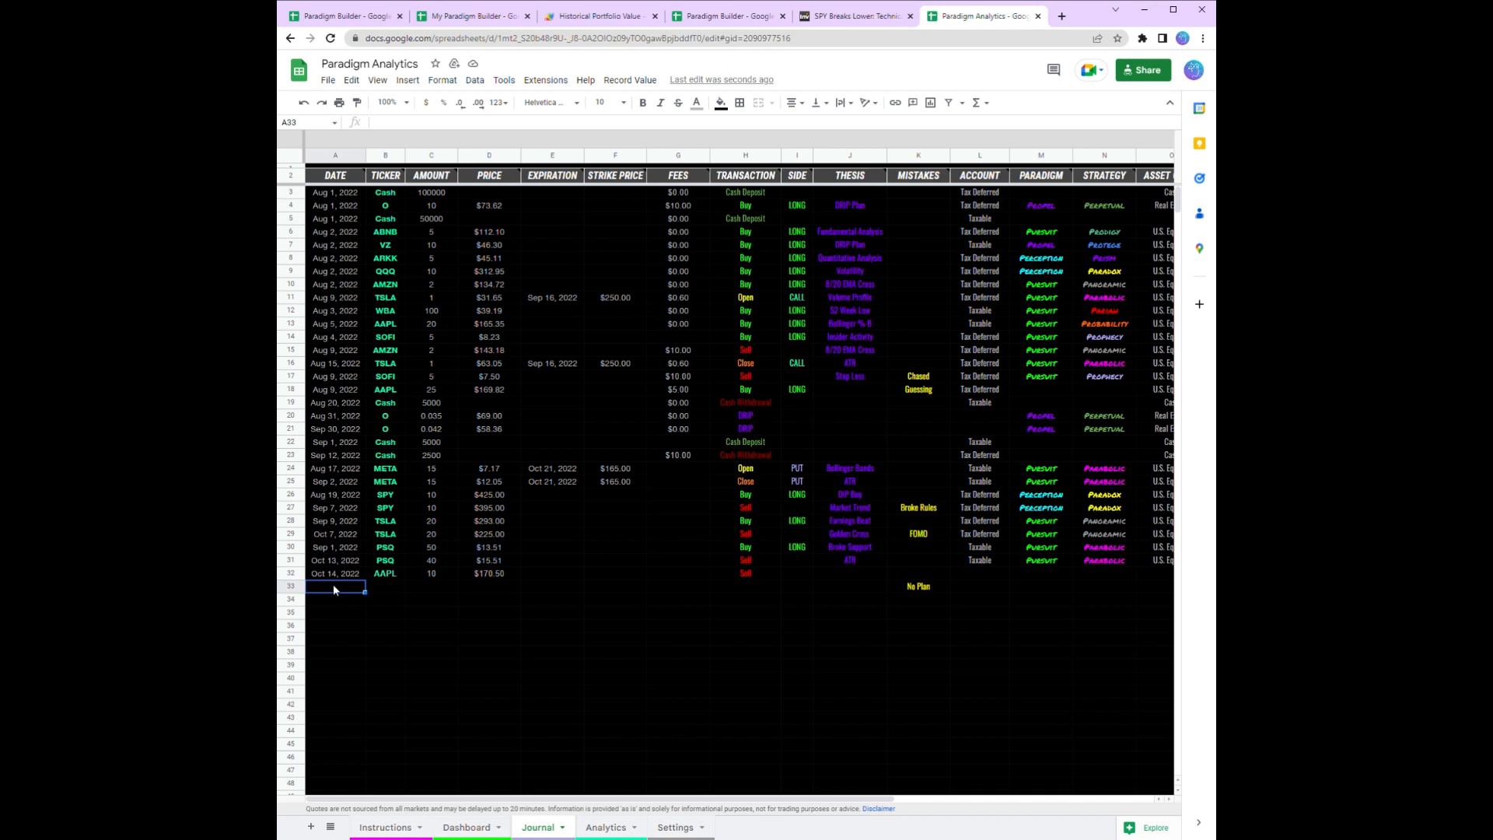
pyautogui.click(432, 591)
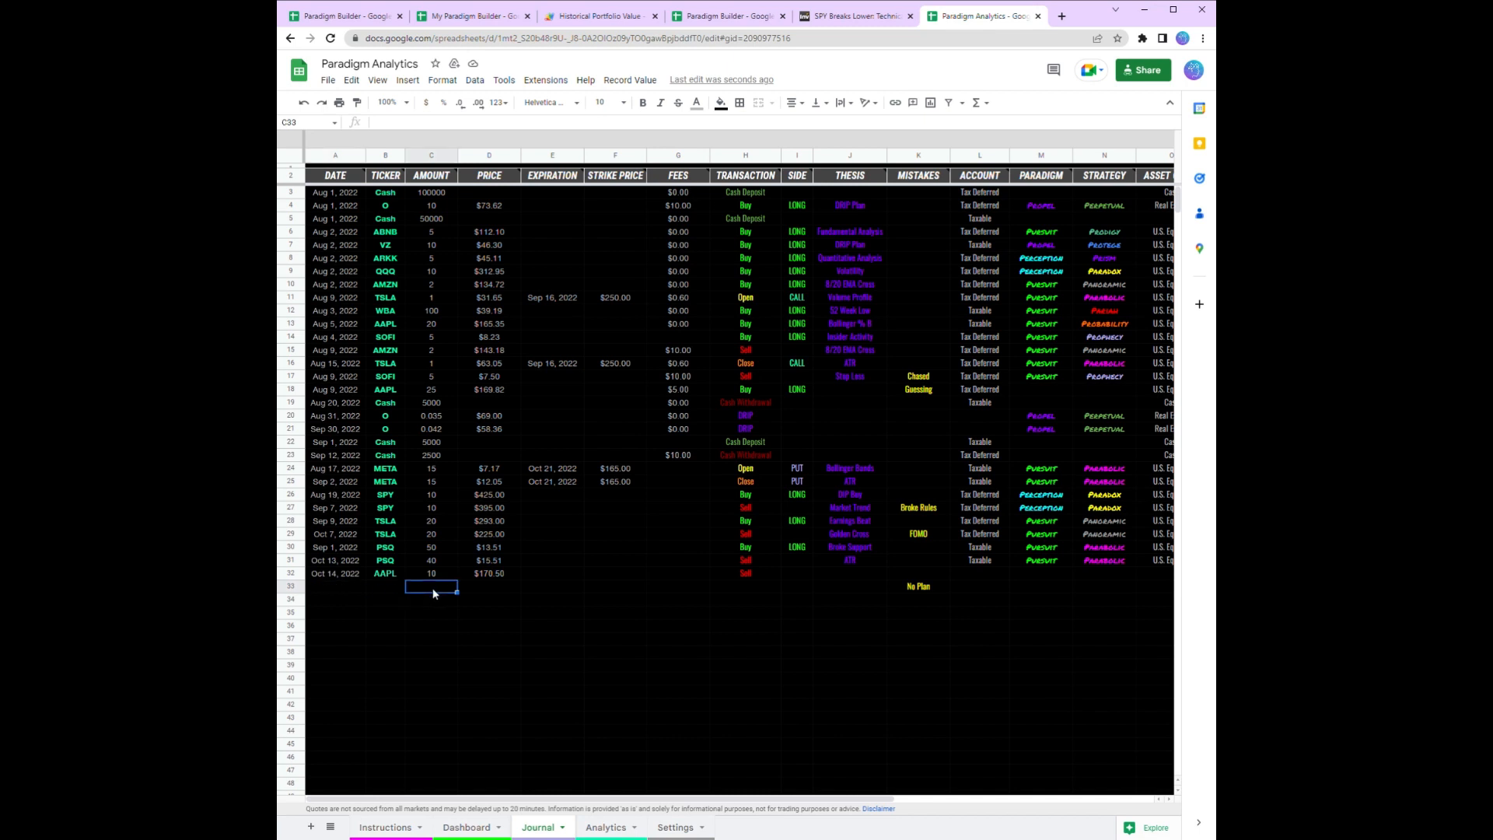
pyautogui.press('Left')
pyautogui.write('A')
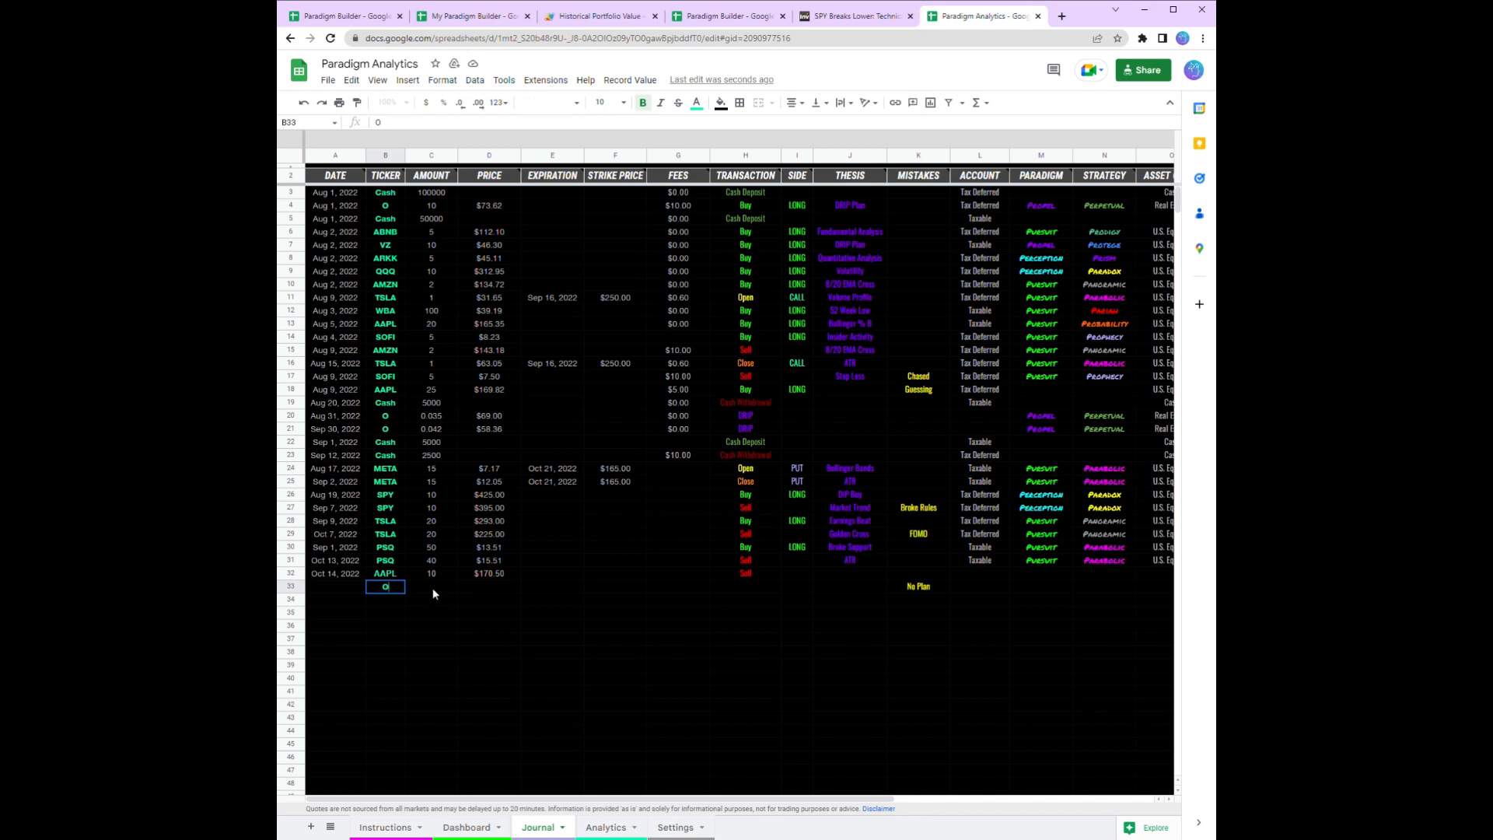
pyautogui.press('Tab')
pyautogui.doubleClick(433, 593)
pyautogui.write('.')
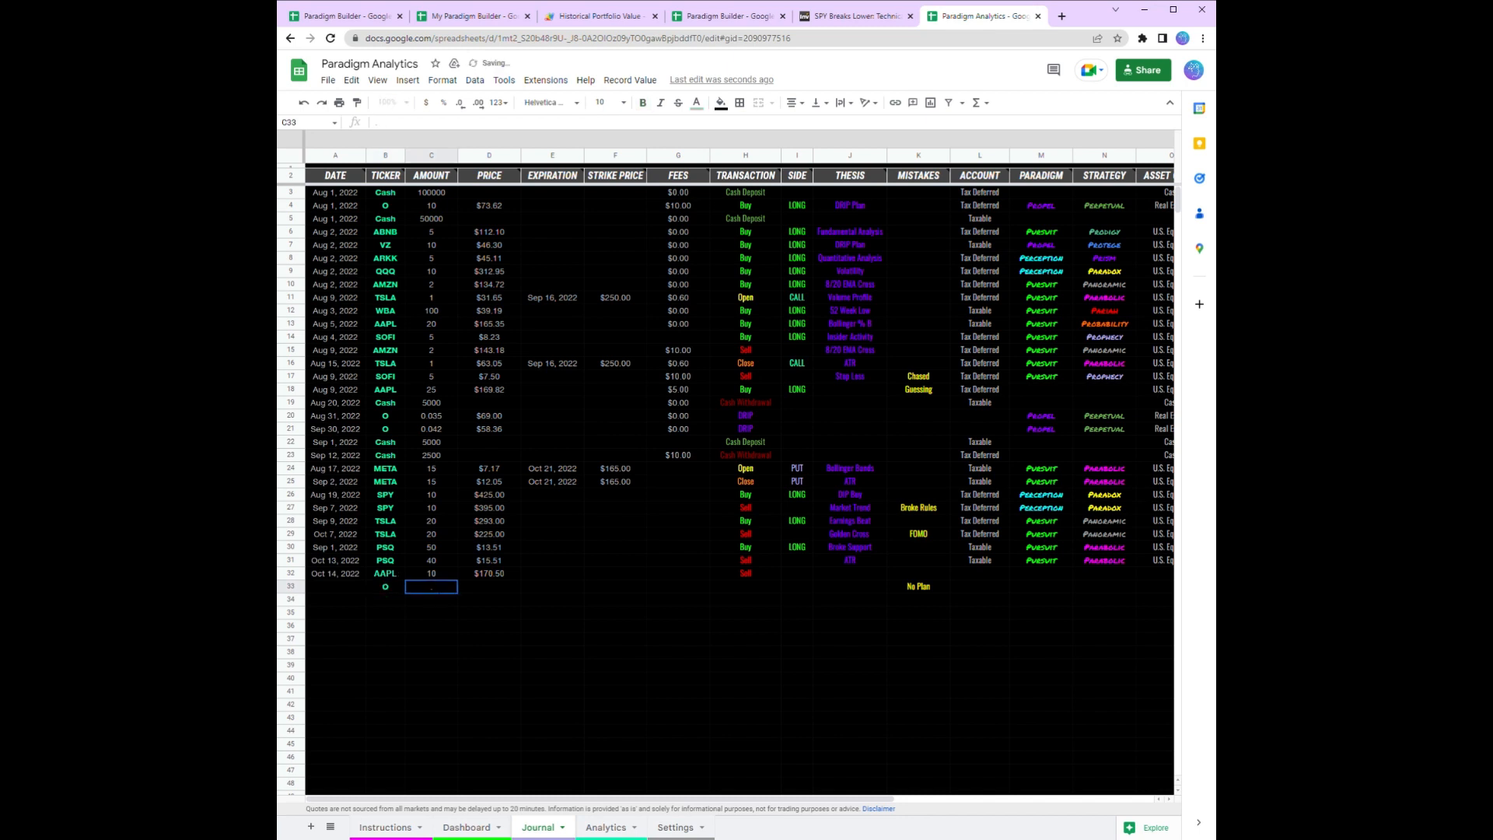
pyautogui.write('05')
pyautogui.press('Tab')
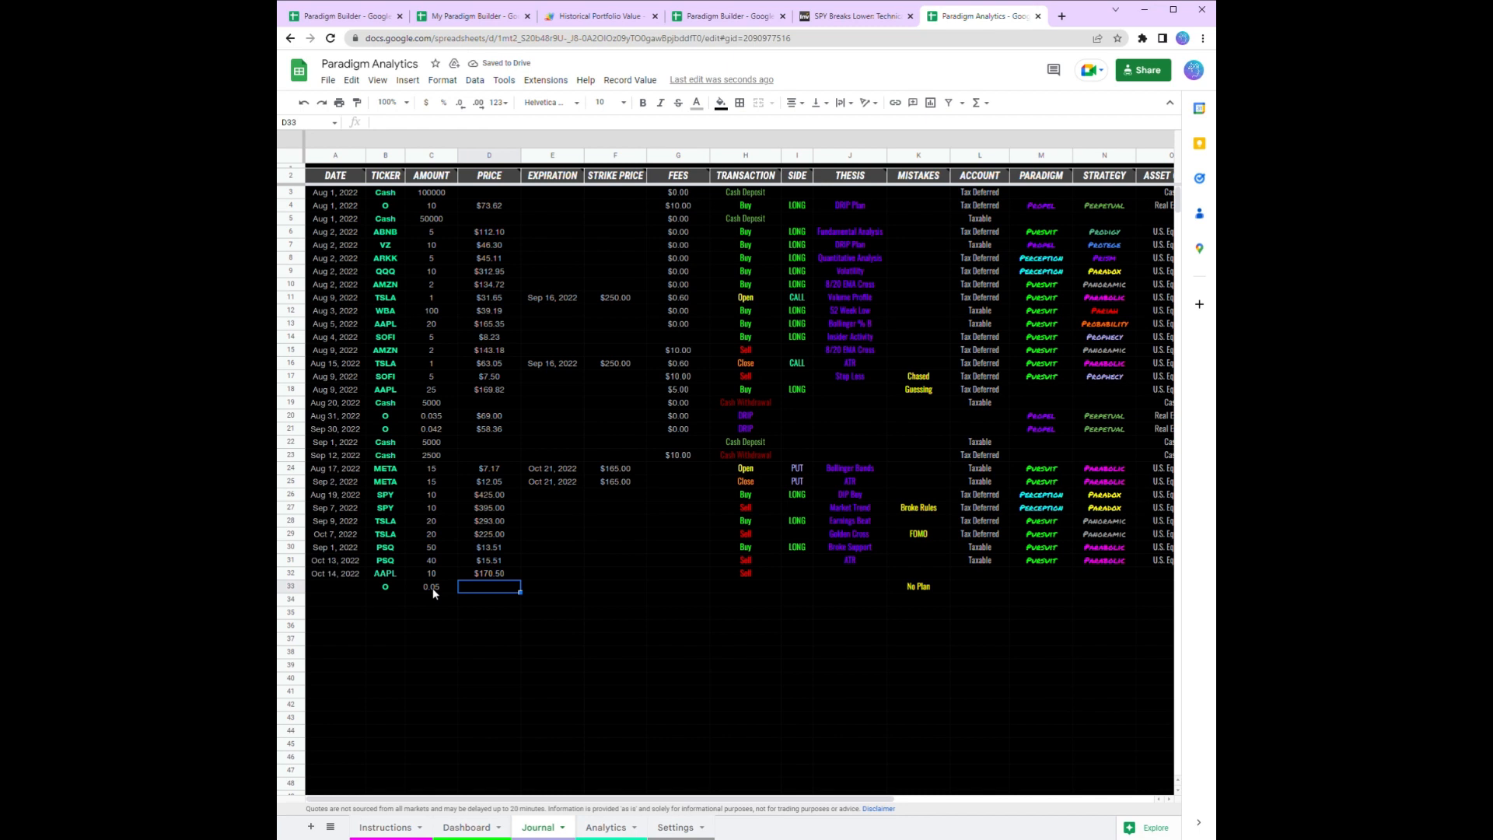
# - Set the Transaction type in row 33 of the Journal to DRIP
pyautogui.press('Tab')
pyautogui.press('Tab')
pyautogui.press('Tab')
pyautogui.press('Tab')
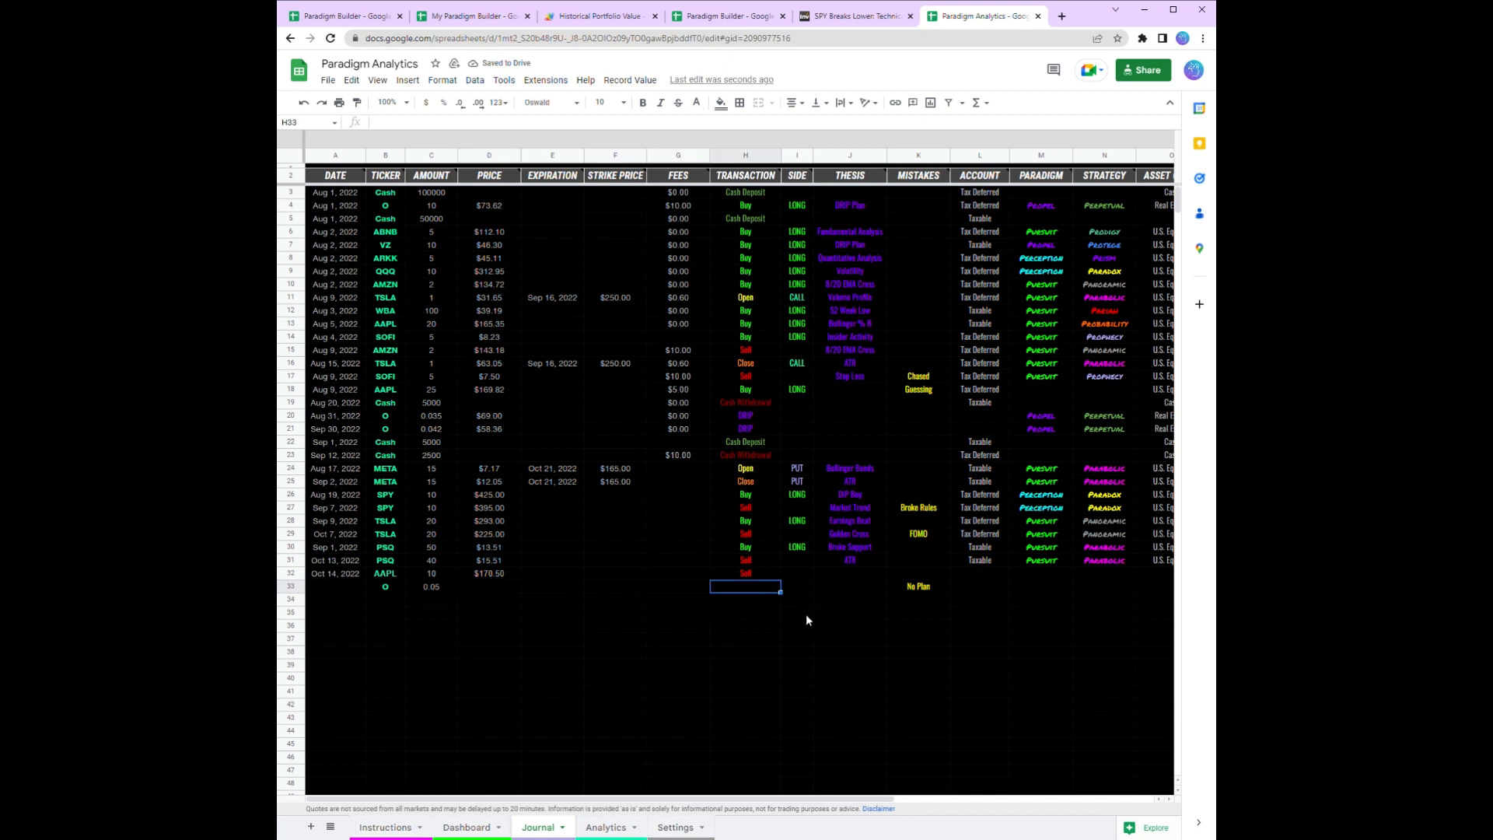
pyautogui.doubleClick(735, 589)
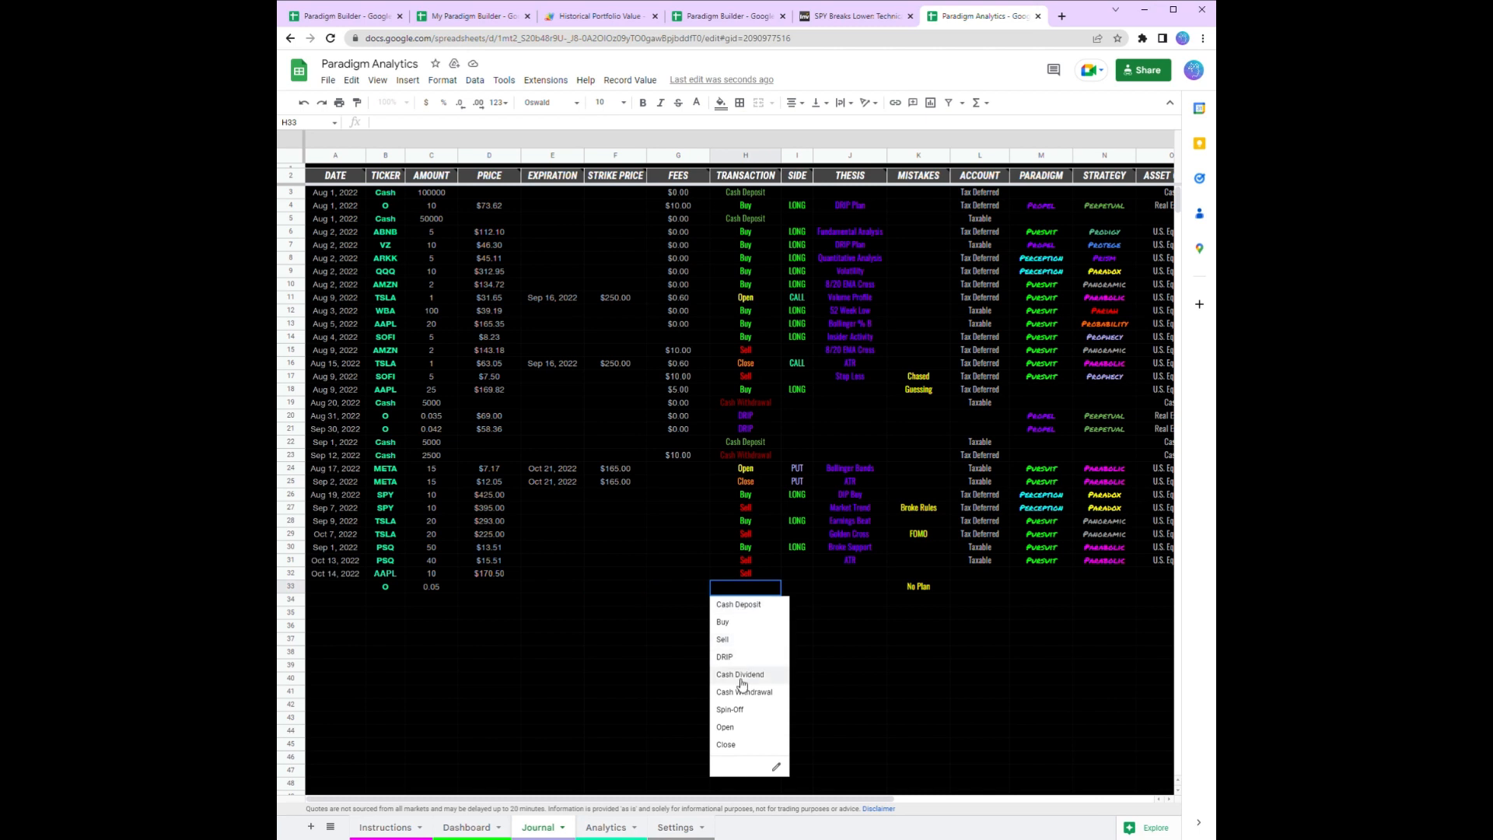
pyautogui.click(730, 658)
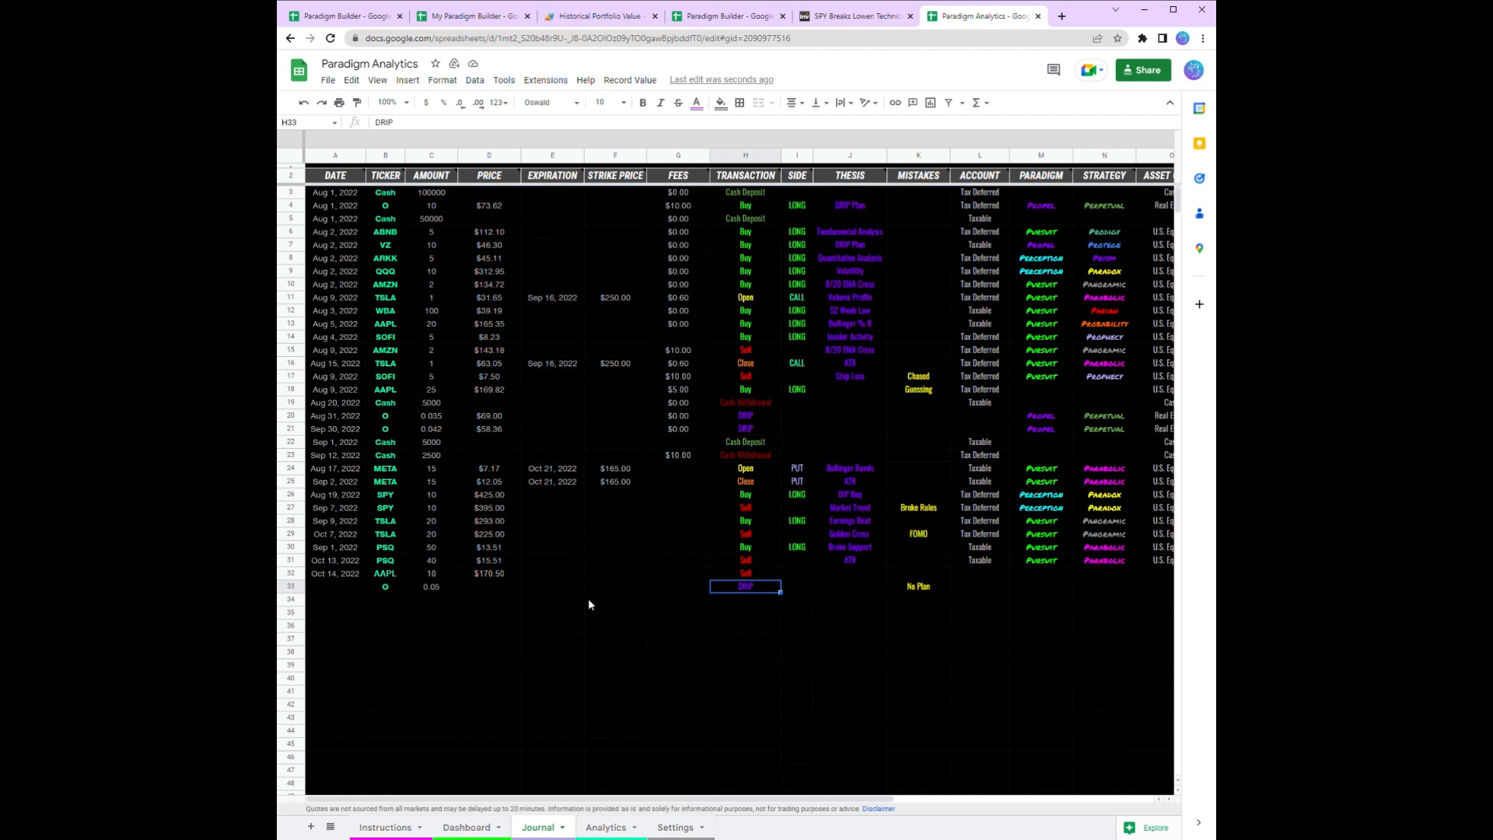
# - Clear the ticker, amount, transaction and mistake sample entries from row 33 of the Journal sheet
pyautogui.click(391, 589)
pyautogui.press('Delete')
pyautogui.press('Right')
pyautogui.press('Delete')
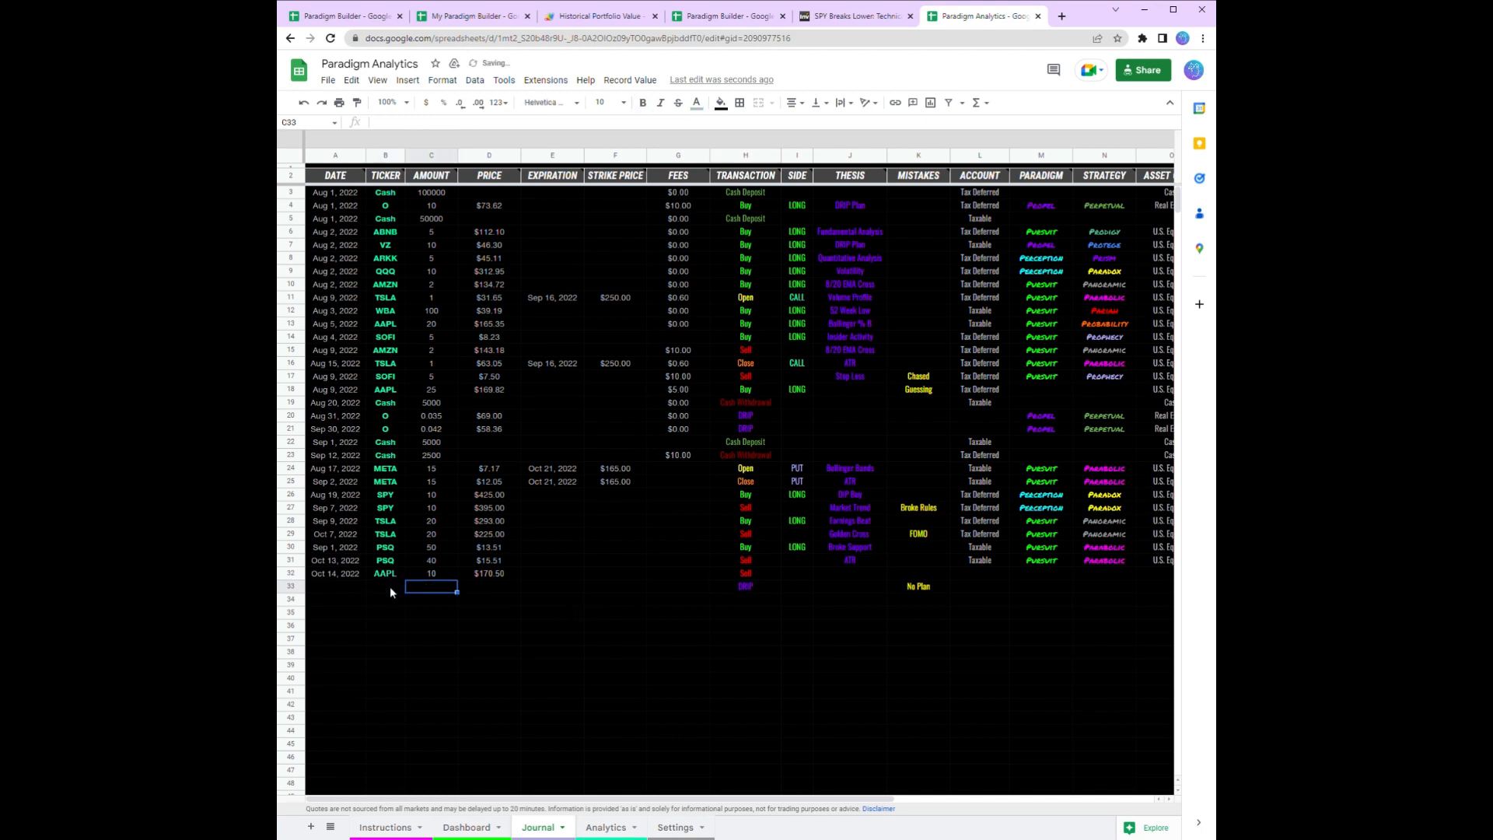
pyautogui.press('Right')
pyautogui.press('Right')
pyautogui.press('Right')
pyautogui.press('Right')
pyautogui.press('Right')
pyautogui.press('Delete')
pyautogui.press('Right')
pyautogui.press('Right')
pyautogui.press('Right')
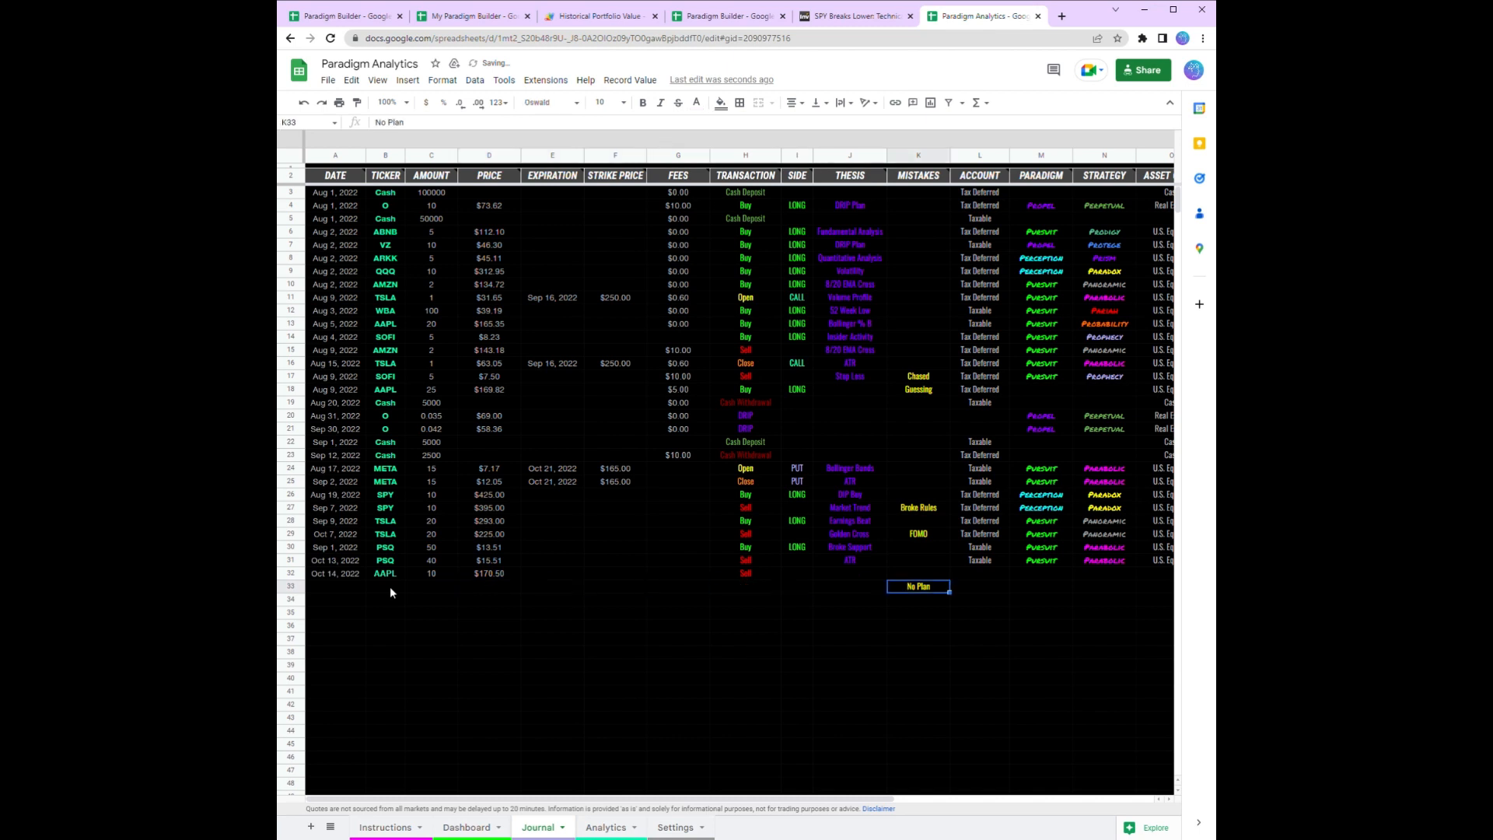
pyautogui.press('Delete')
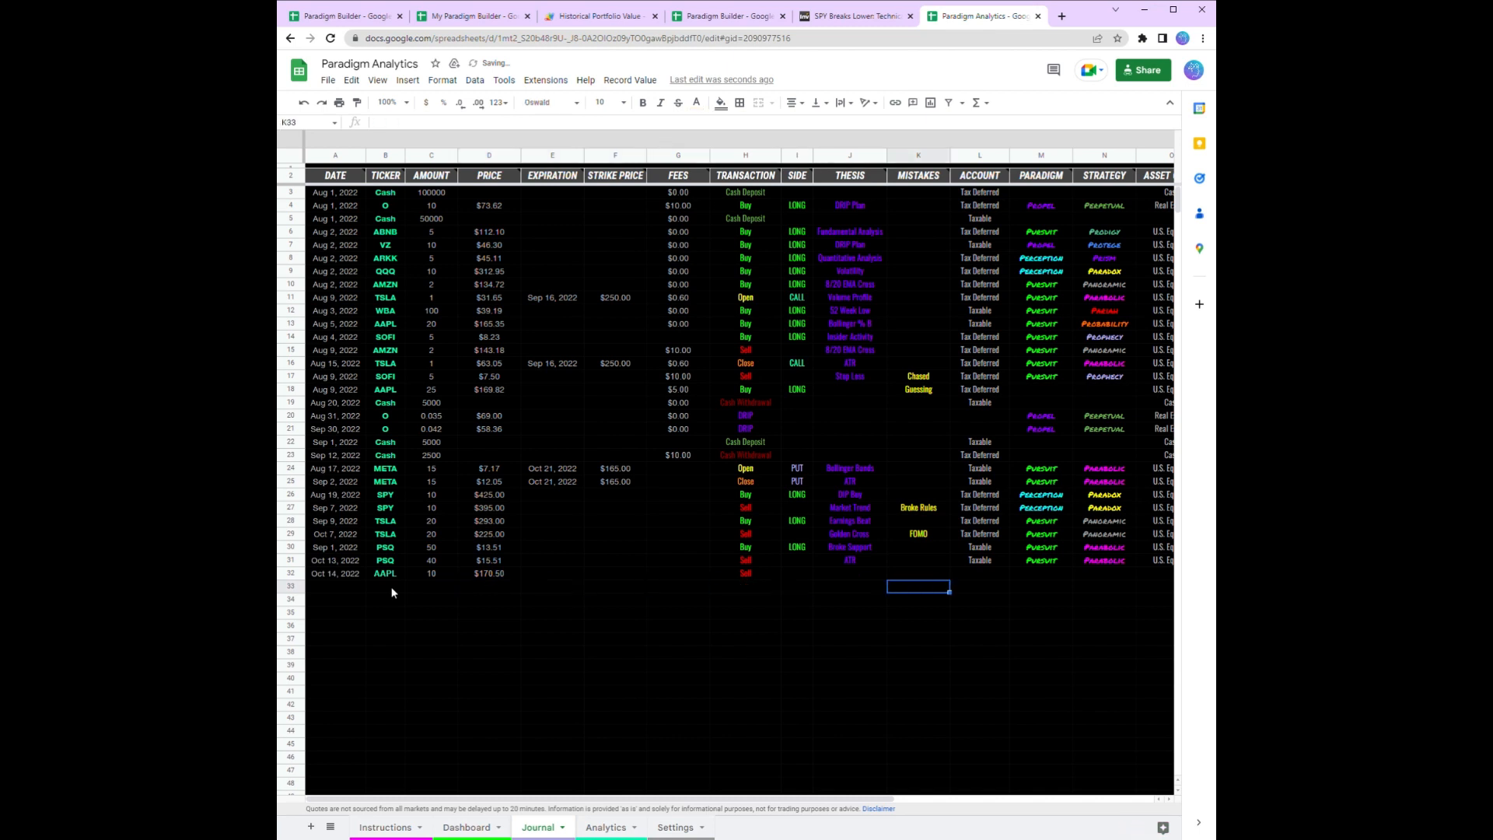
# - On the Analytics sheet, set the Benchmark Performance start date to Jan 10, 2022 and the end date to Nov 24, 2022
pyautogui.click(602, 828)
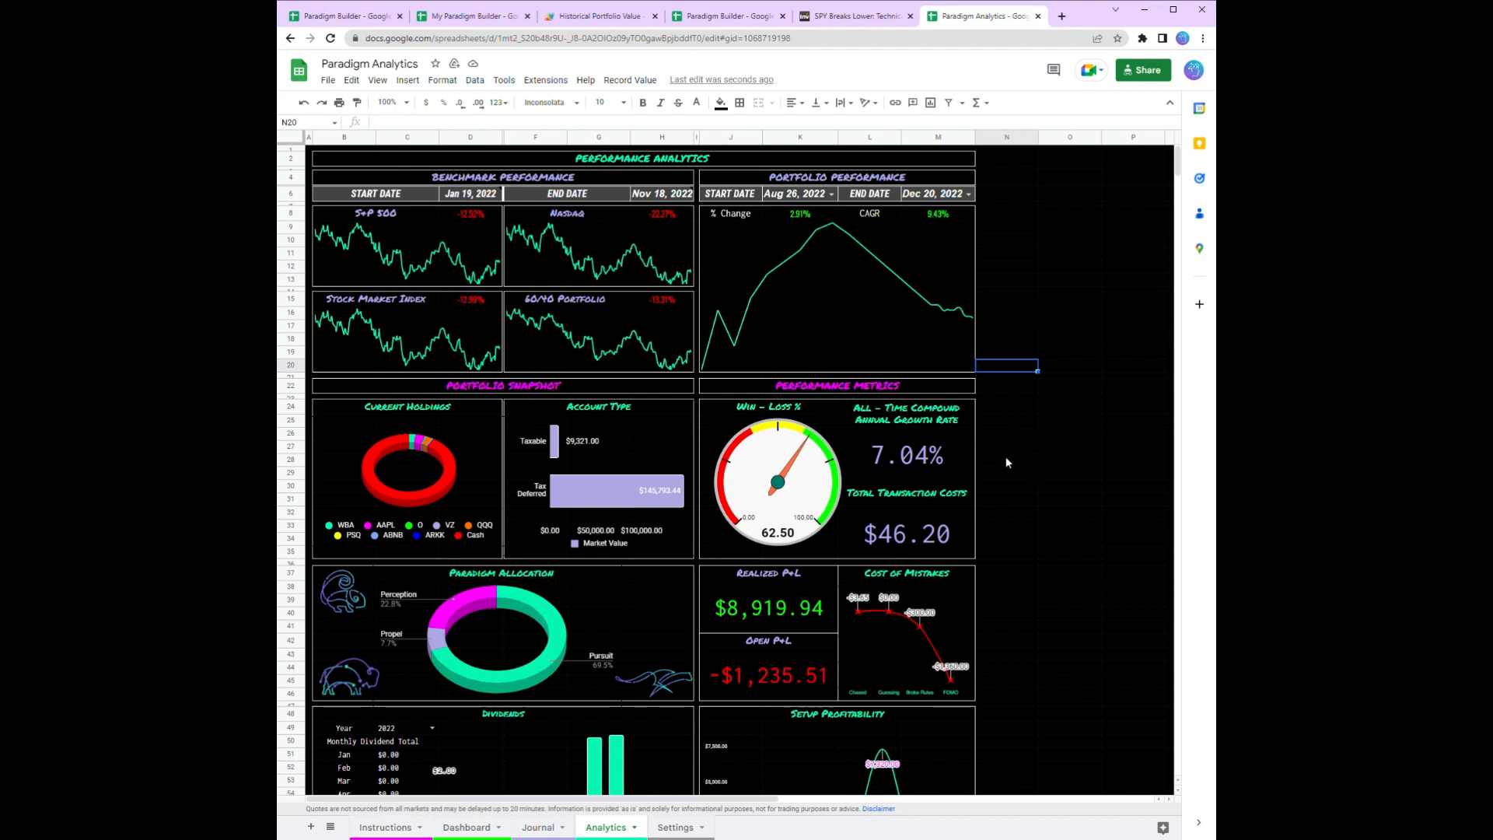
pyautogui.moveTo(760, 162)
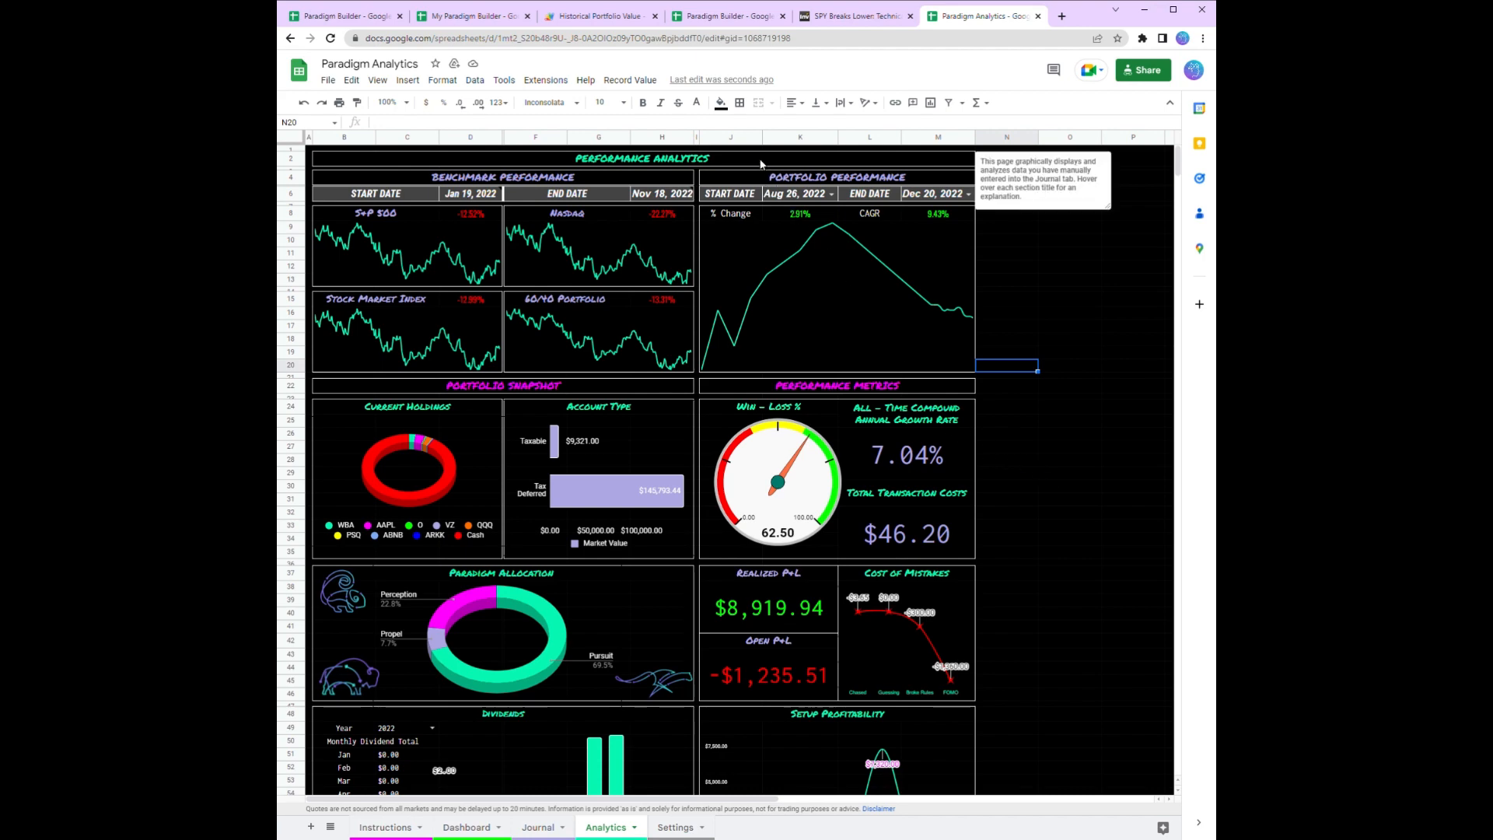
pyautogui.moveTo(668, 180)
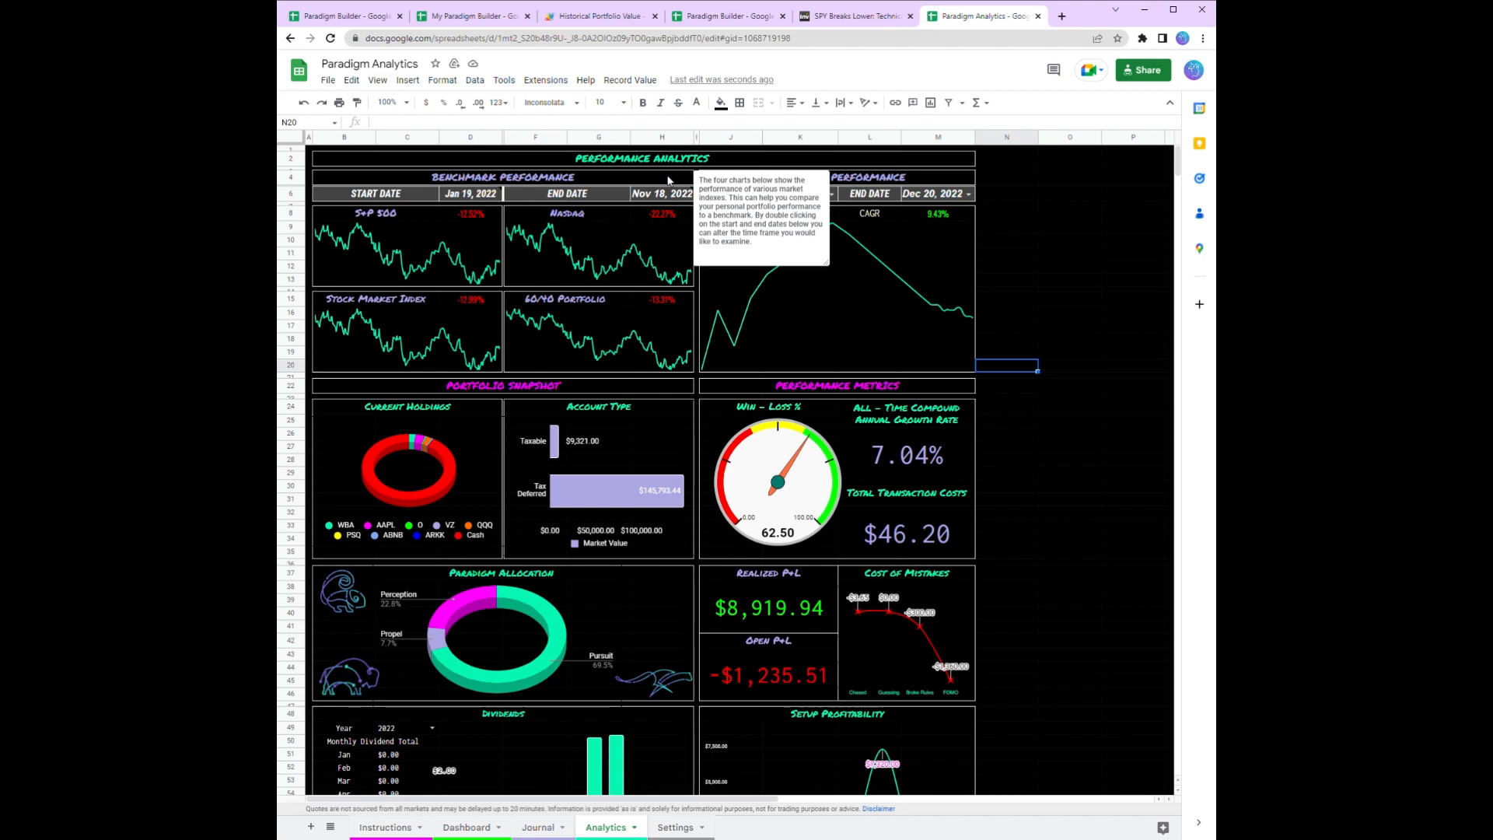
pyautogui.click(490, 199)
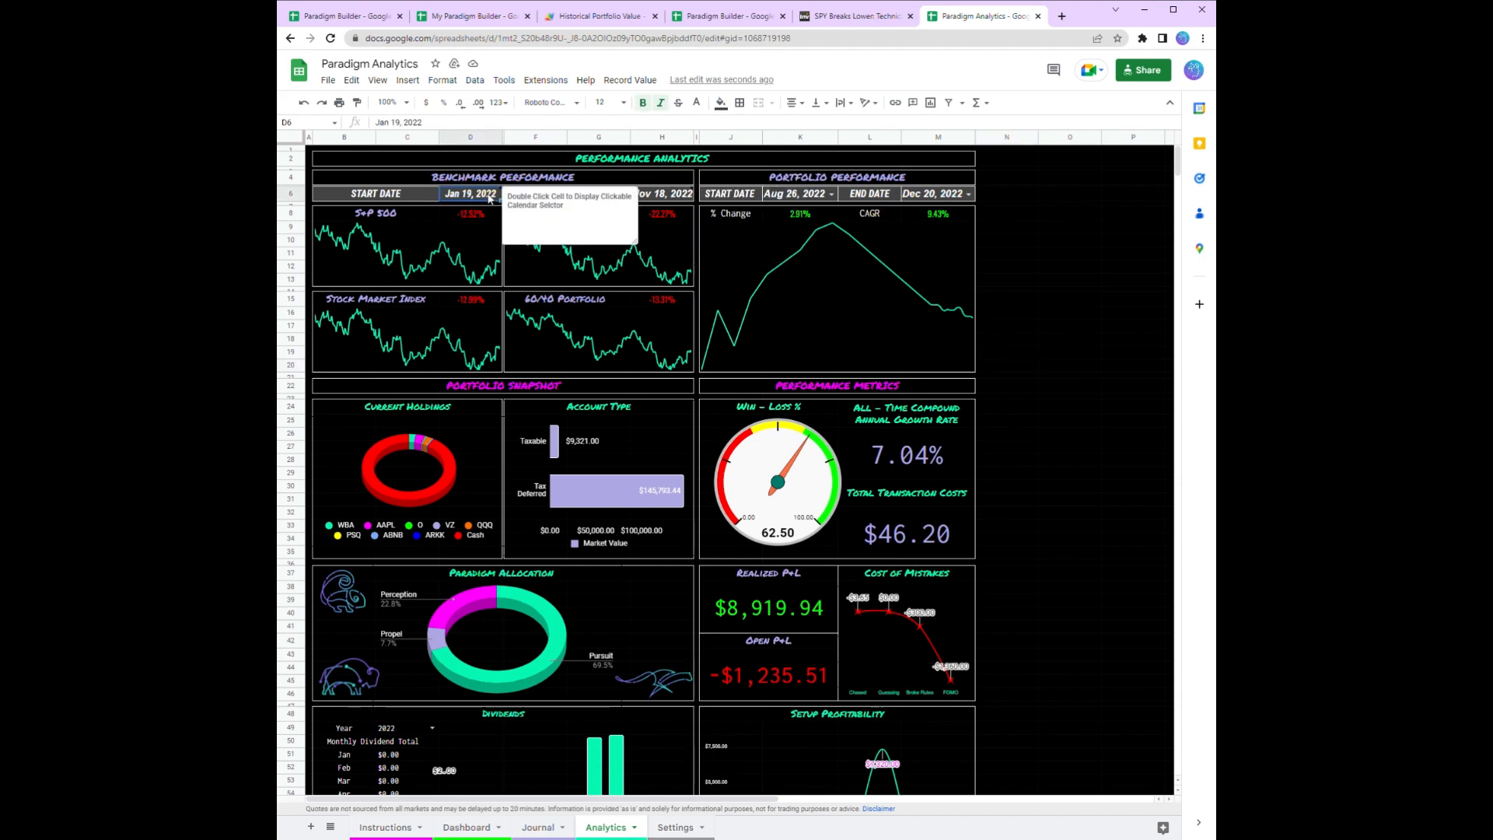
pyautogui.doubleClick(490, 199)
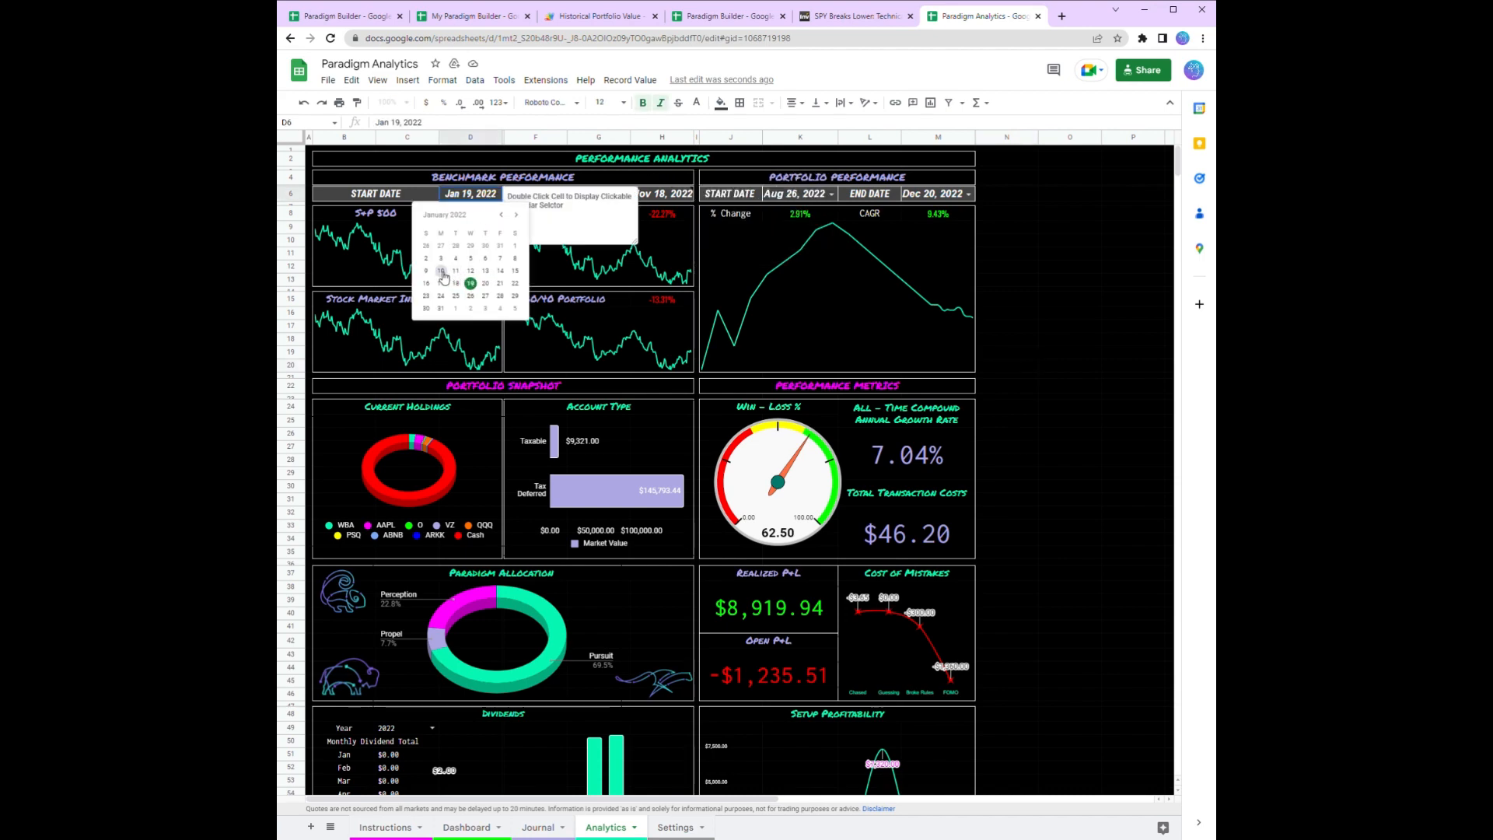
pyautogui.click(440, 271)
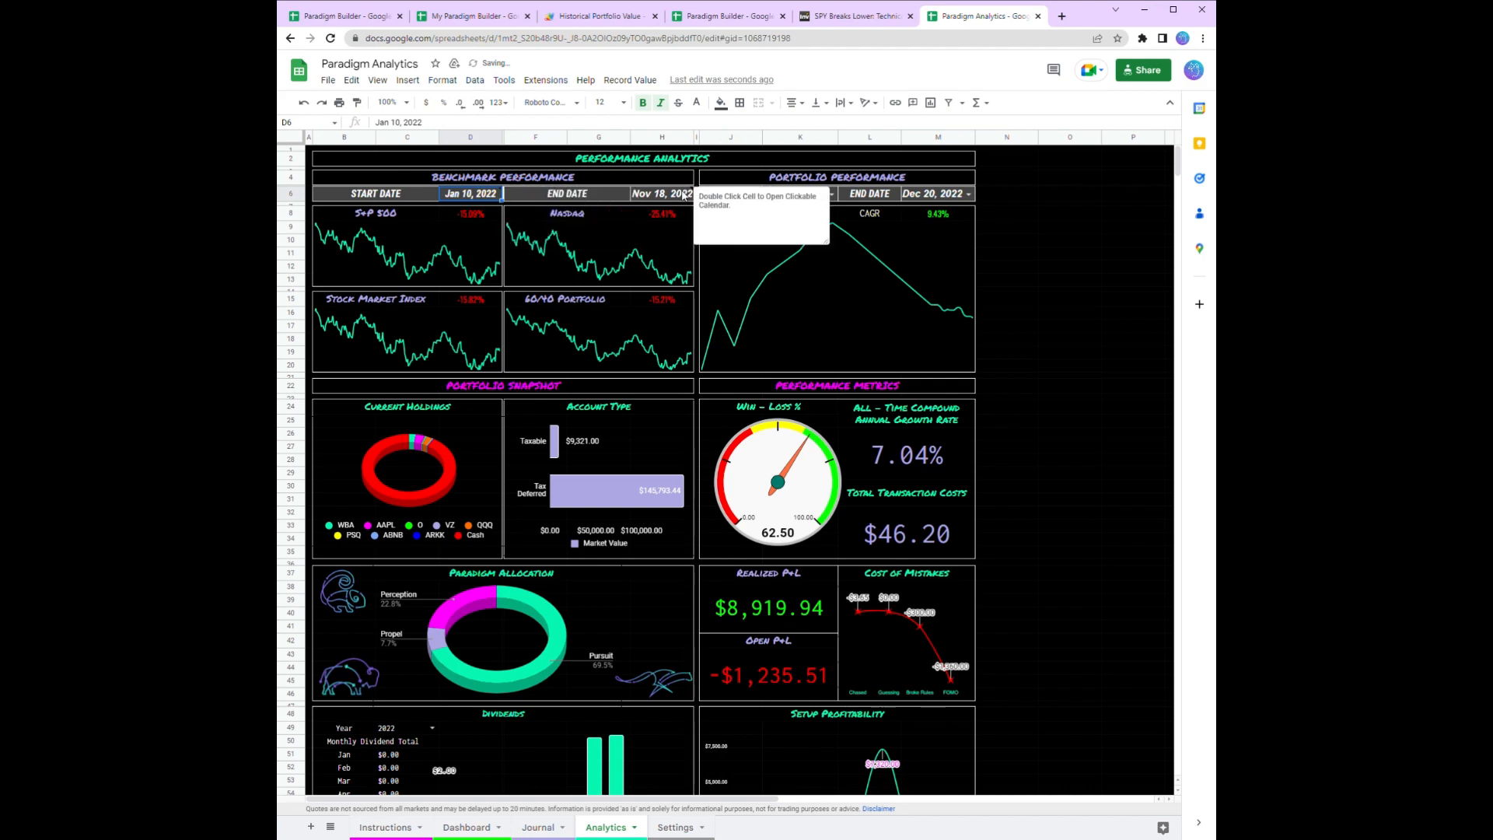
pyautogui.doubleClick(682, 196)
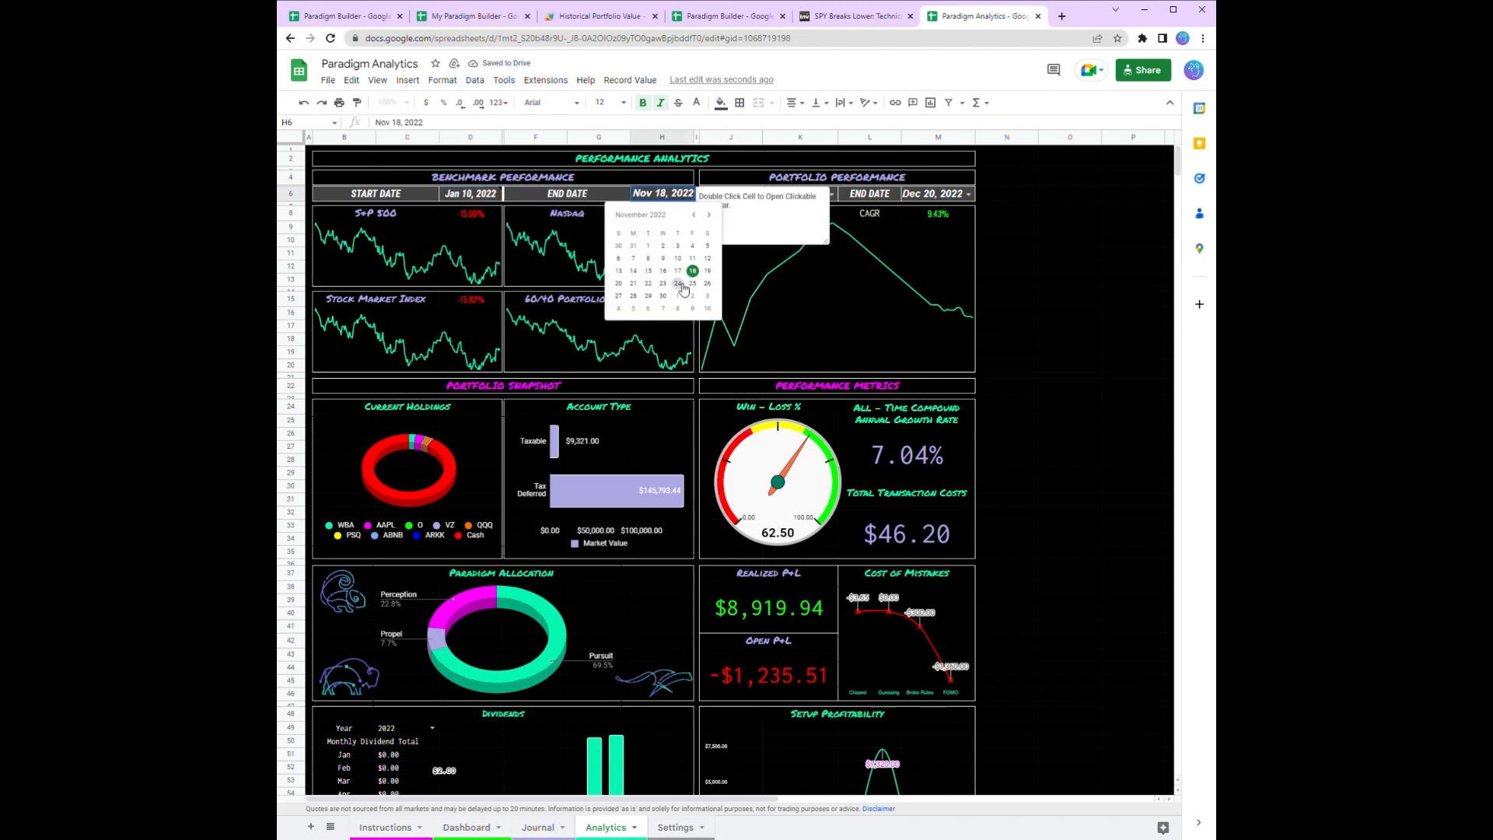
pyautogui.click(679, 284)
pyautogui.click(1021, 259)
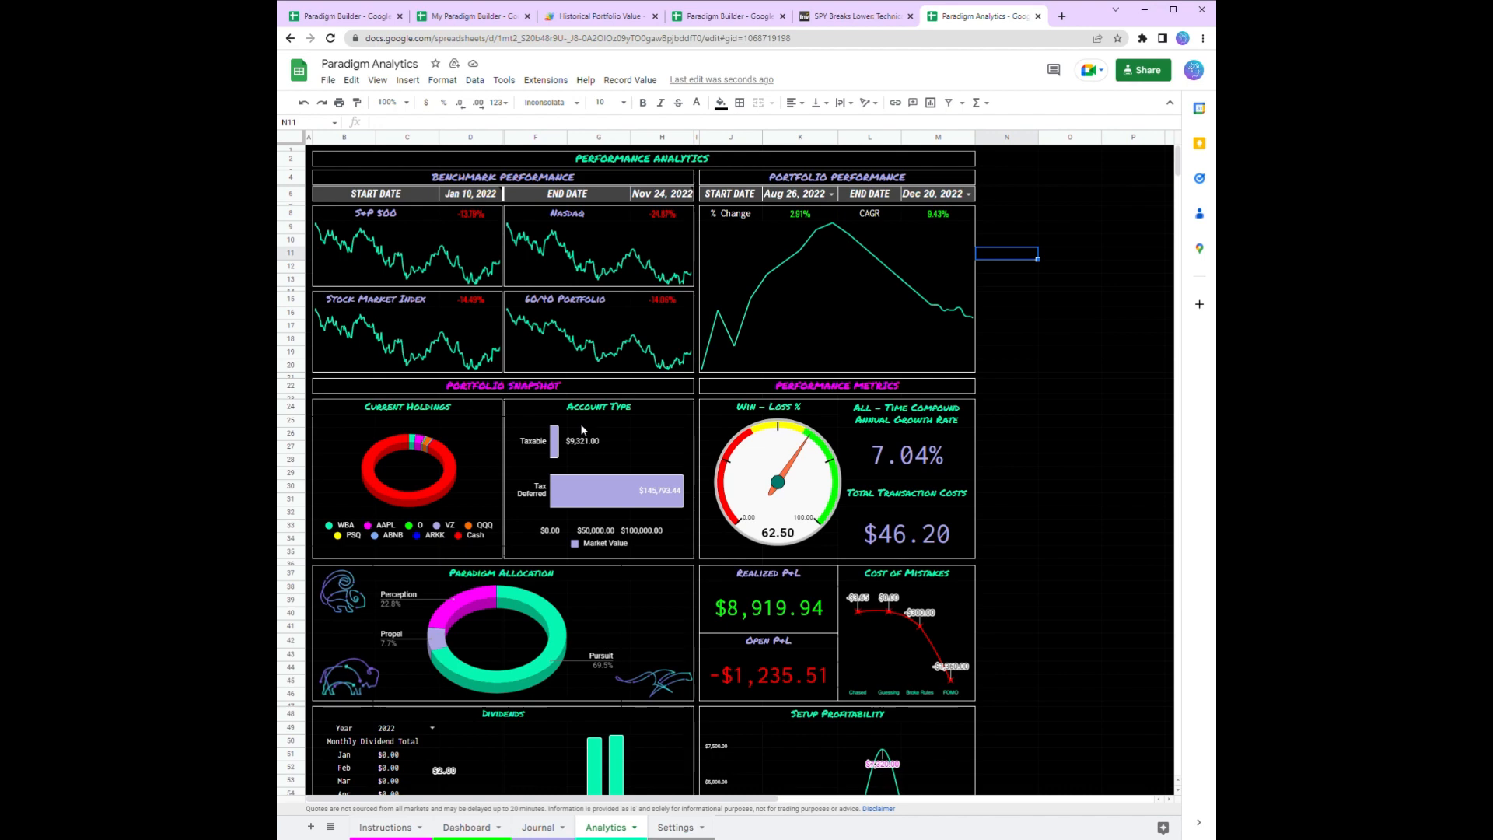
# - Examine the Portfolio Snapshot, Performance Metrics, Paradigm Allocation, Dividends and Setup Profitability charts on the Analytics sheet
pyautogui.scroll(-1, 581, 429)
pyautogui.scroll(-1, 579, 427)
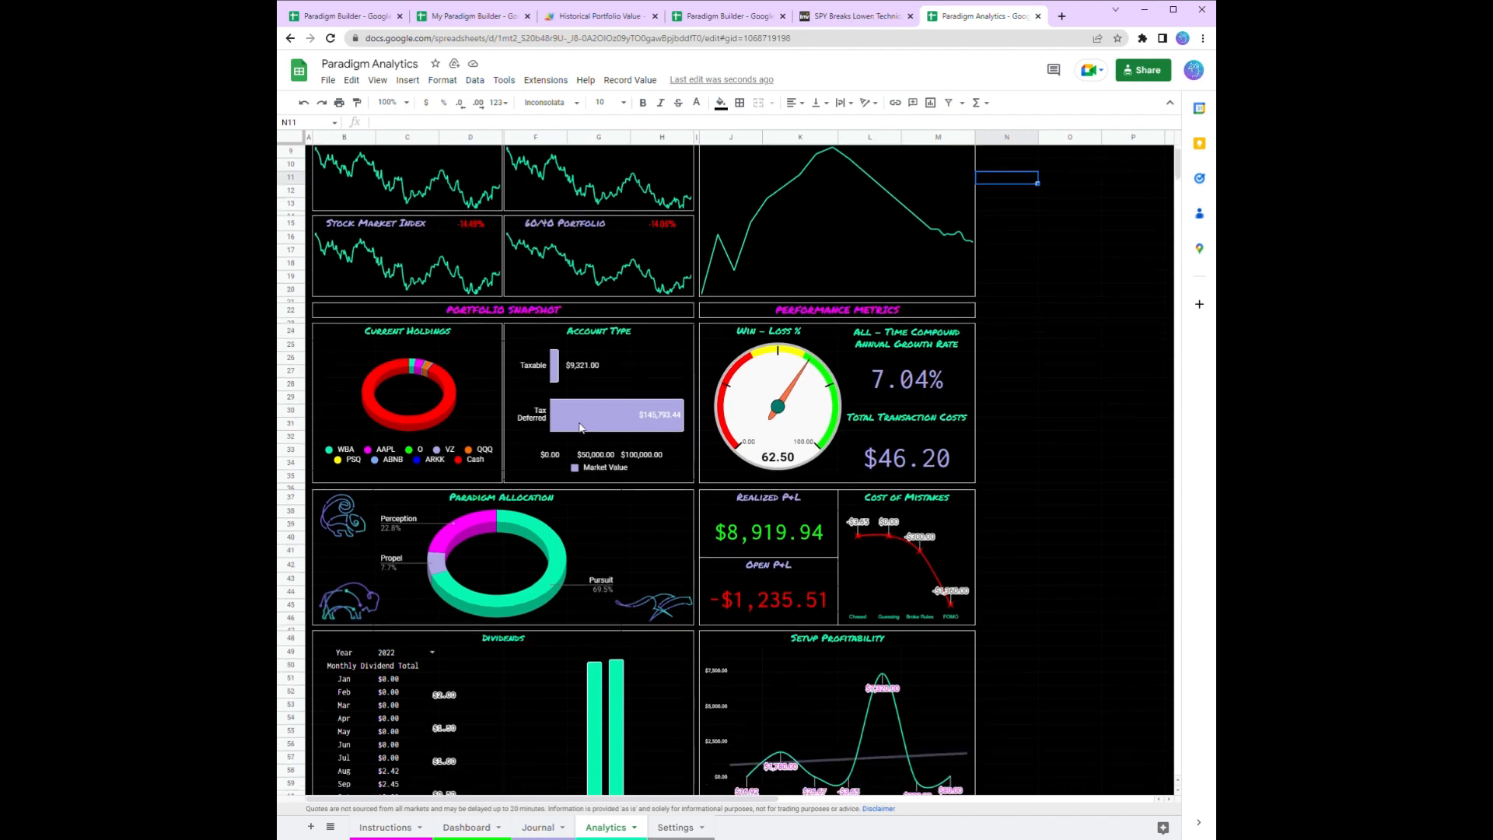
pyautogui.scroll(-1, 580, 427)
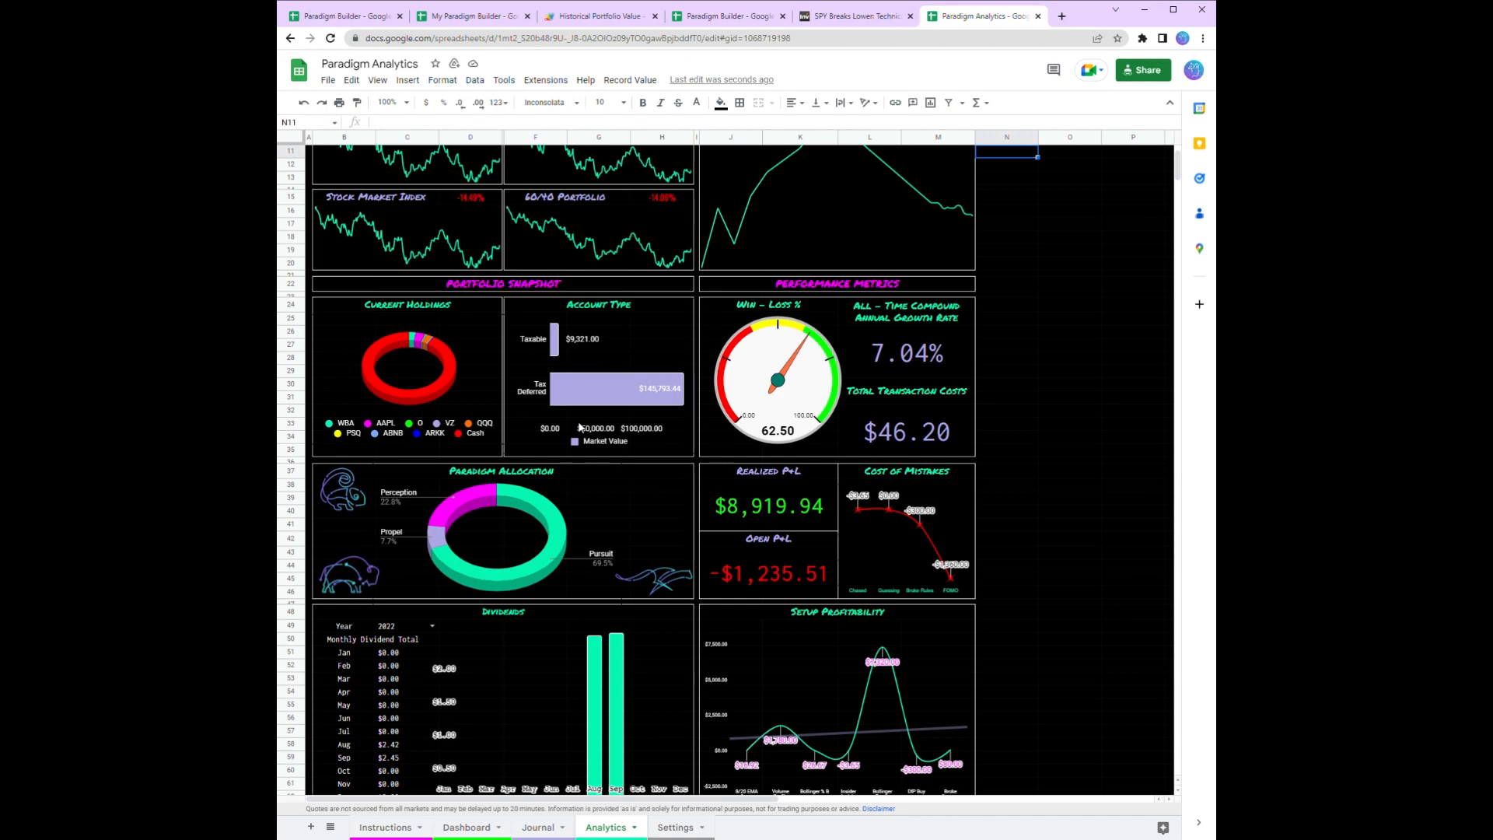
pyautogui.scroll(-2, 579, 427)
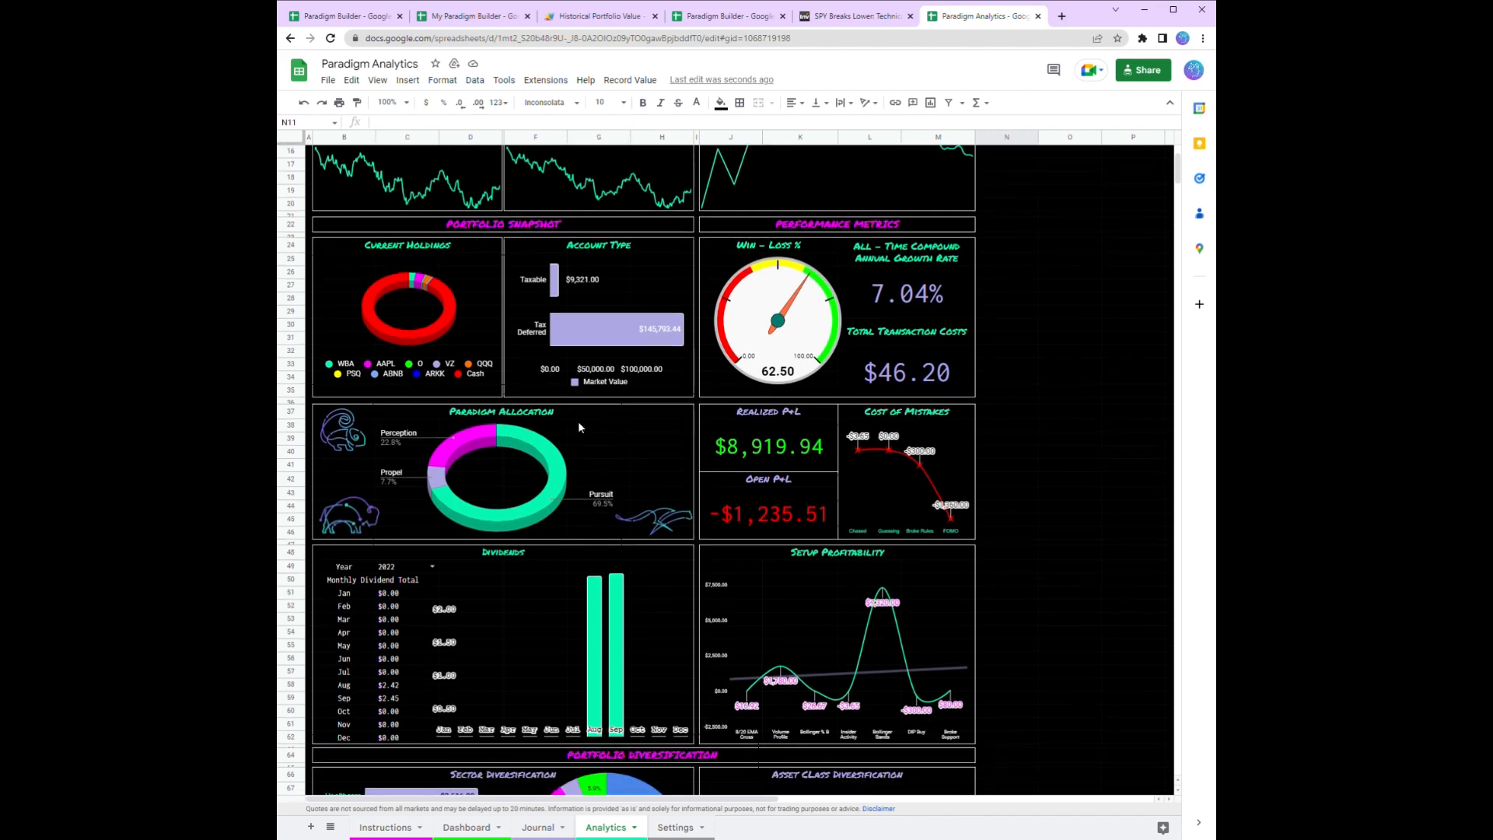
pyautogui.scroll(-1, 579, 427)
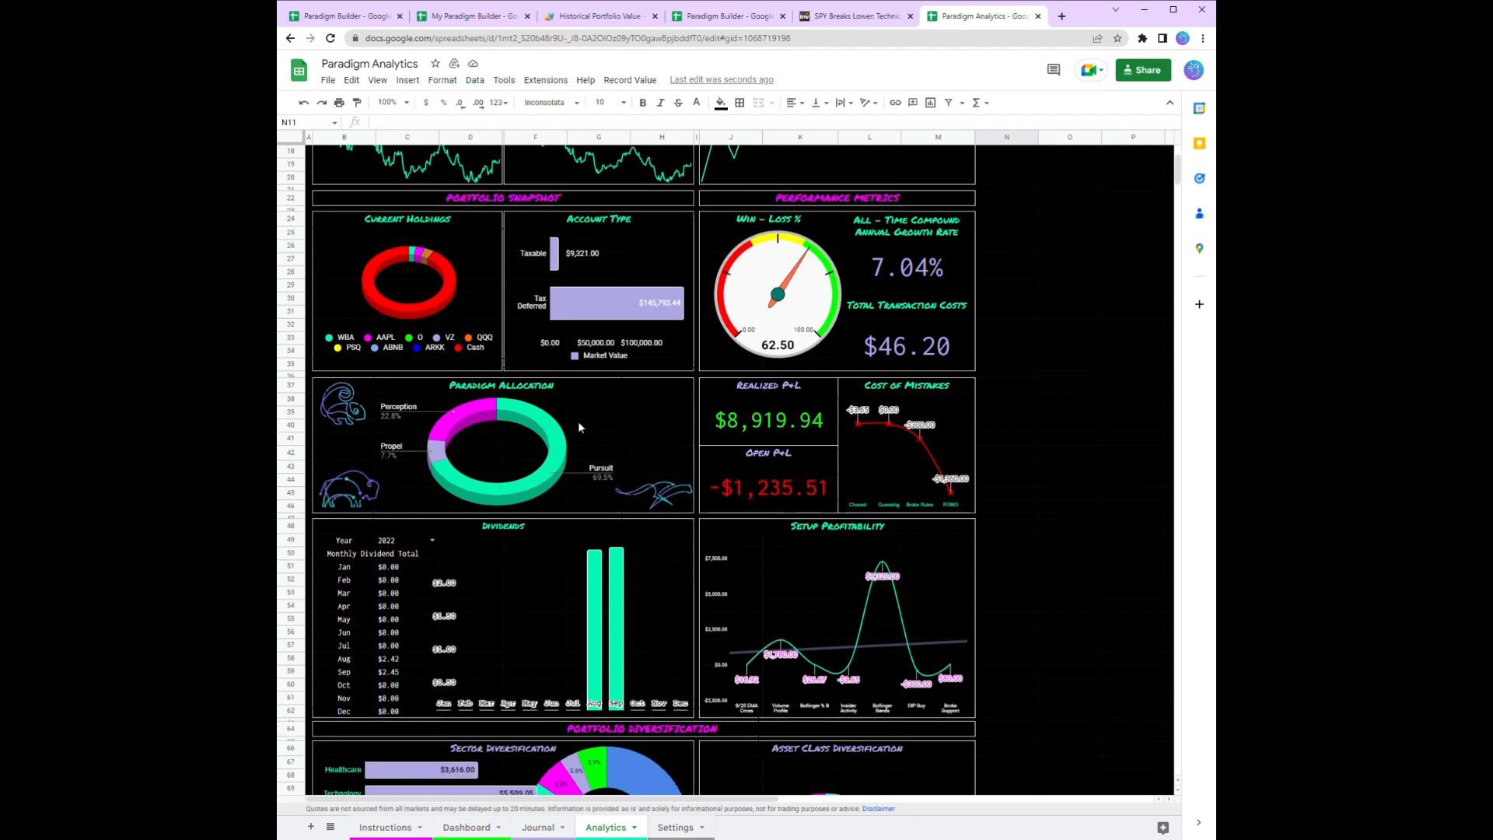
pyautogui.scroll(-1, 579, 427)
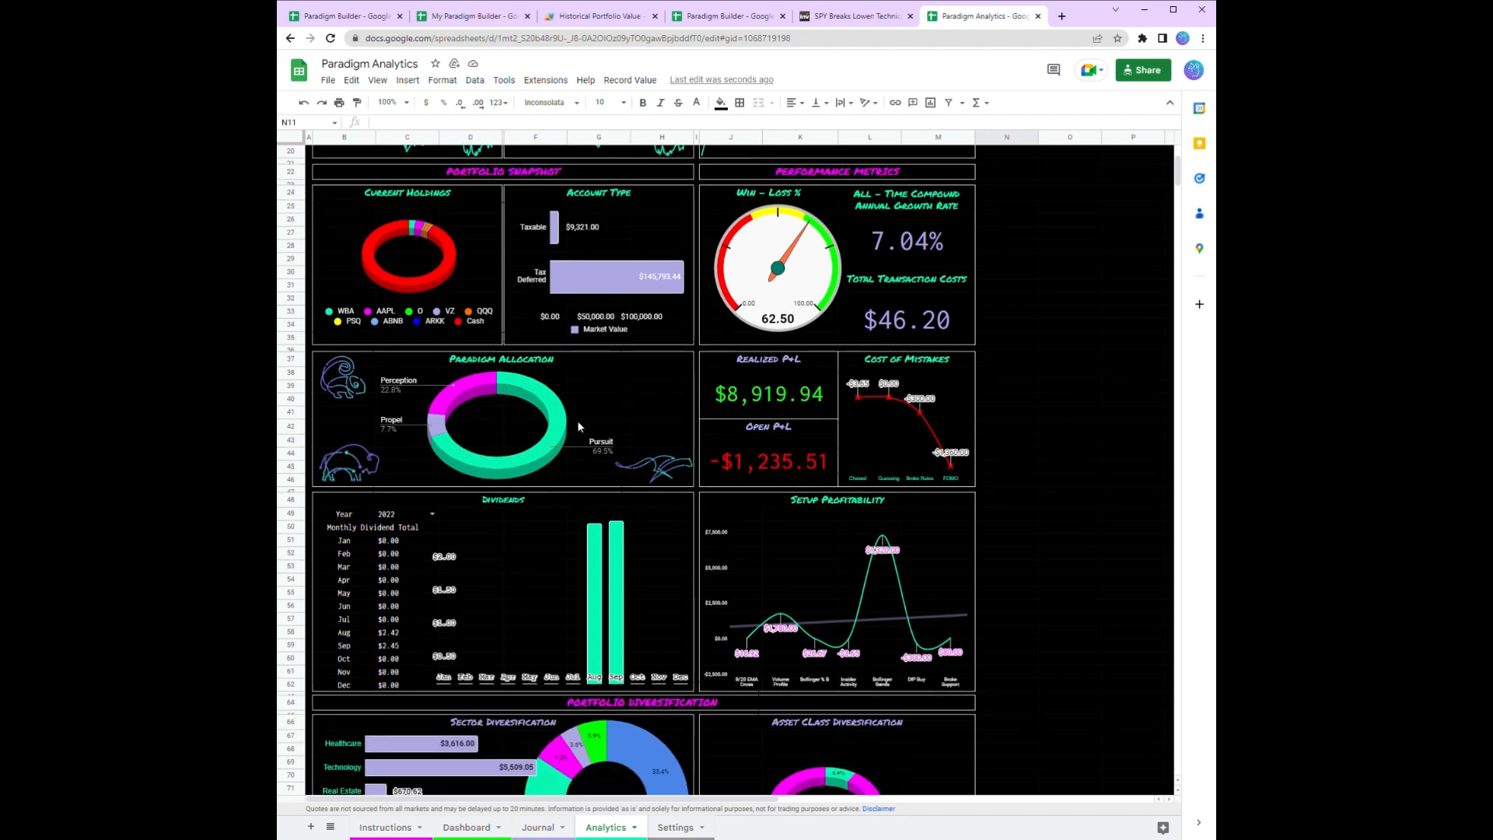
pyautogui.scroll(-1, 578, 427)
pyautogui.scroll(-1, 579, 426)
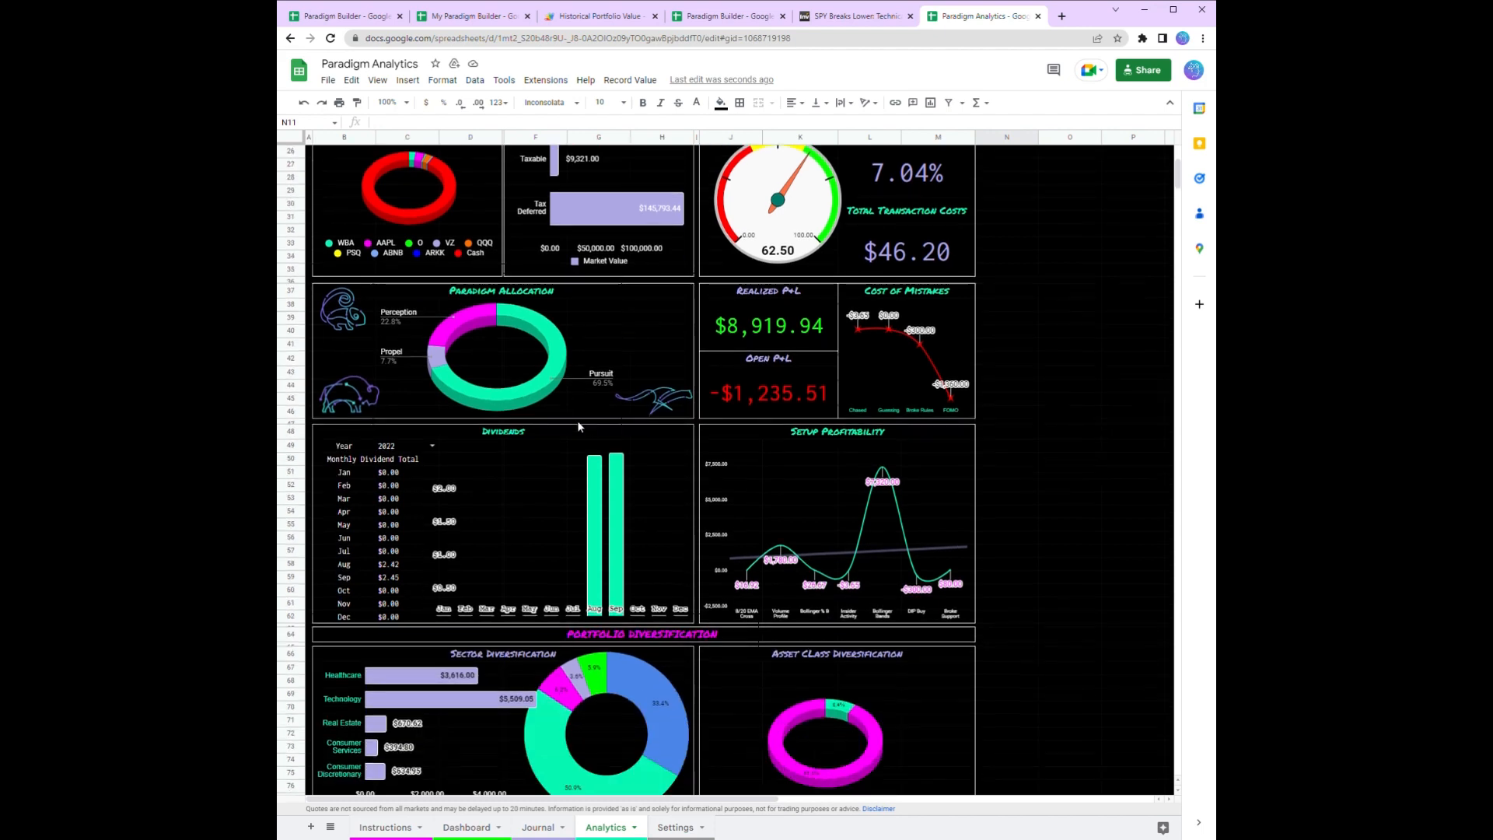
pyautogui.scroll(-1, 579, 426)
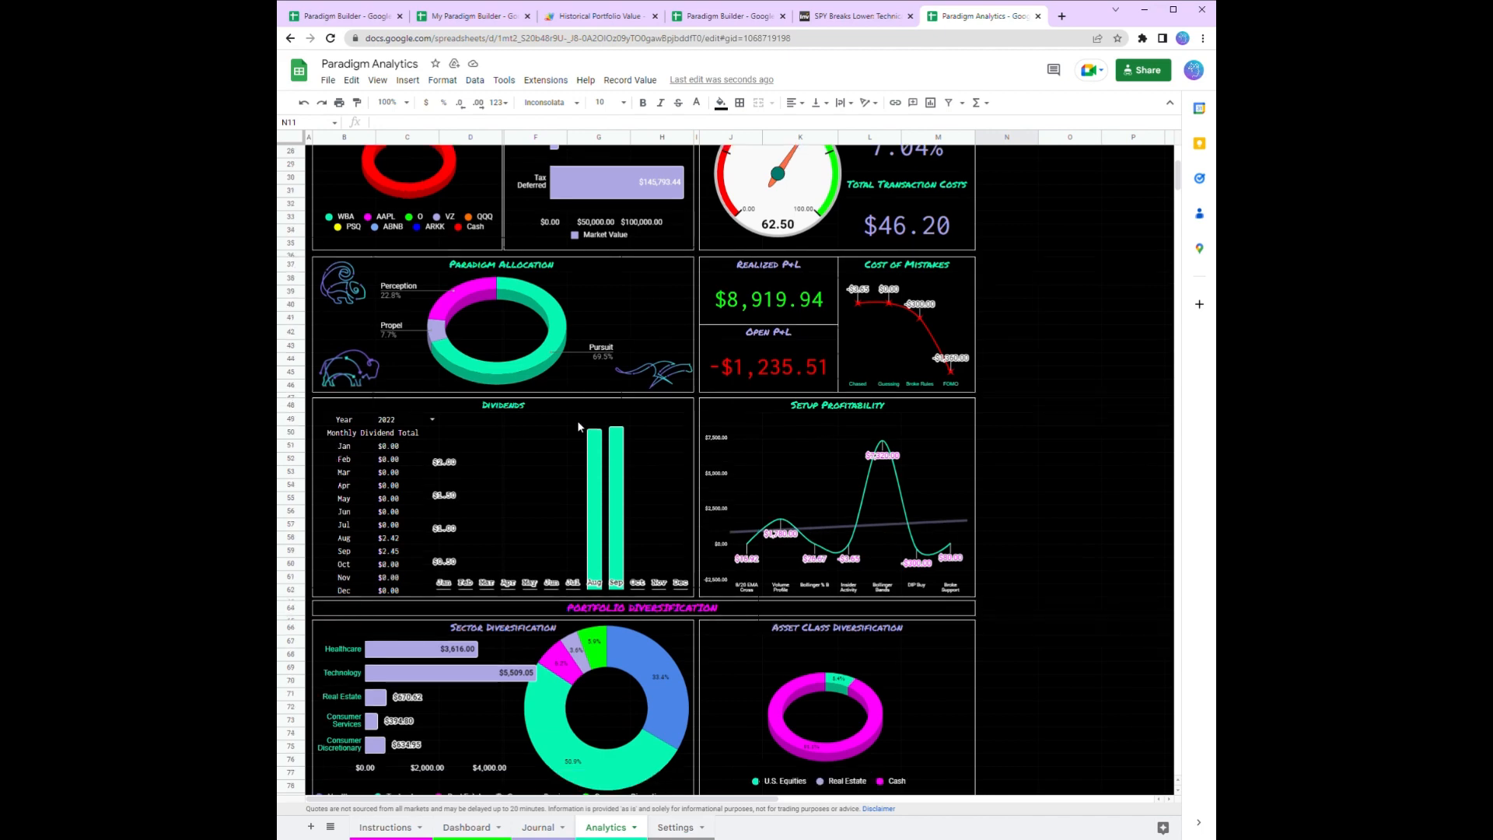
pyautogui.scroll(-1, 578, 426)
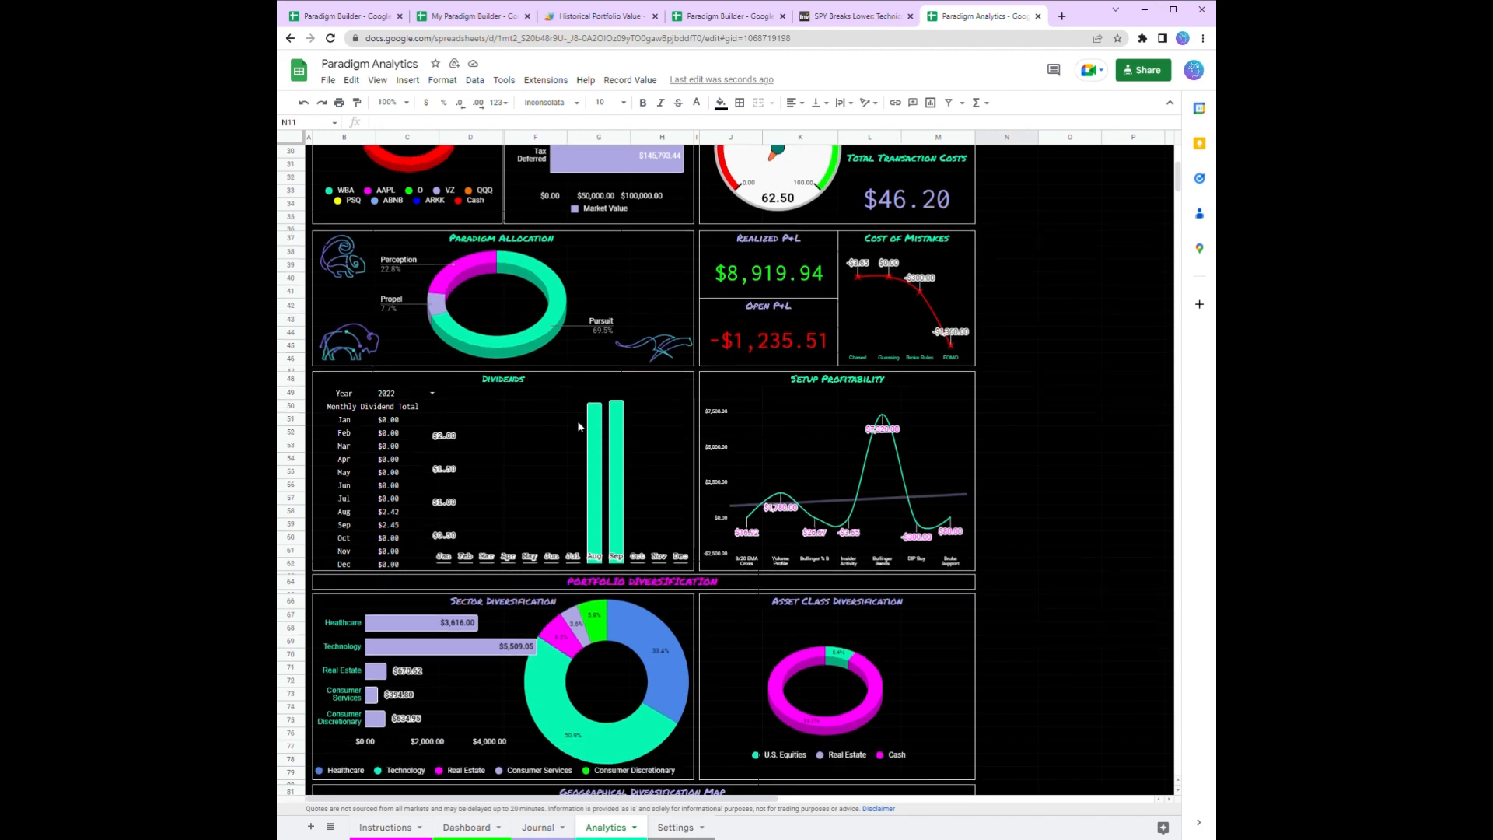
pyautogui.scroll(-1, 579, 426)
pyautogui.scroll(-1, 577, 426)
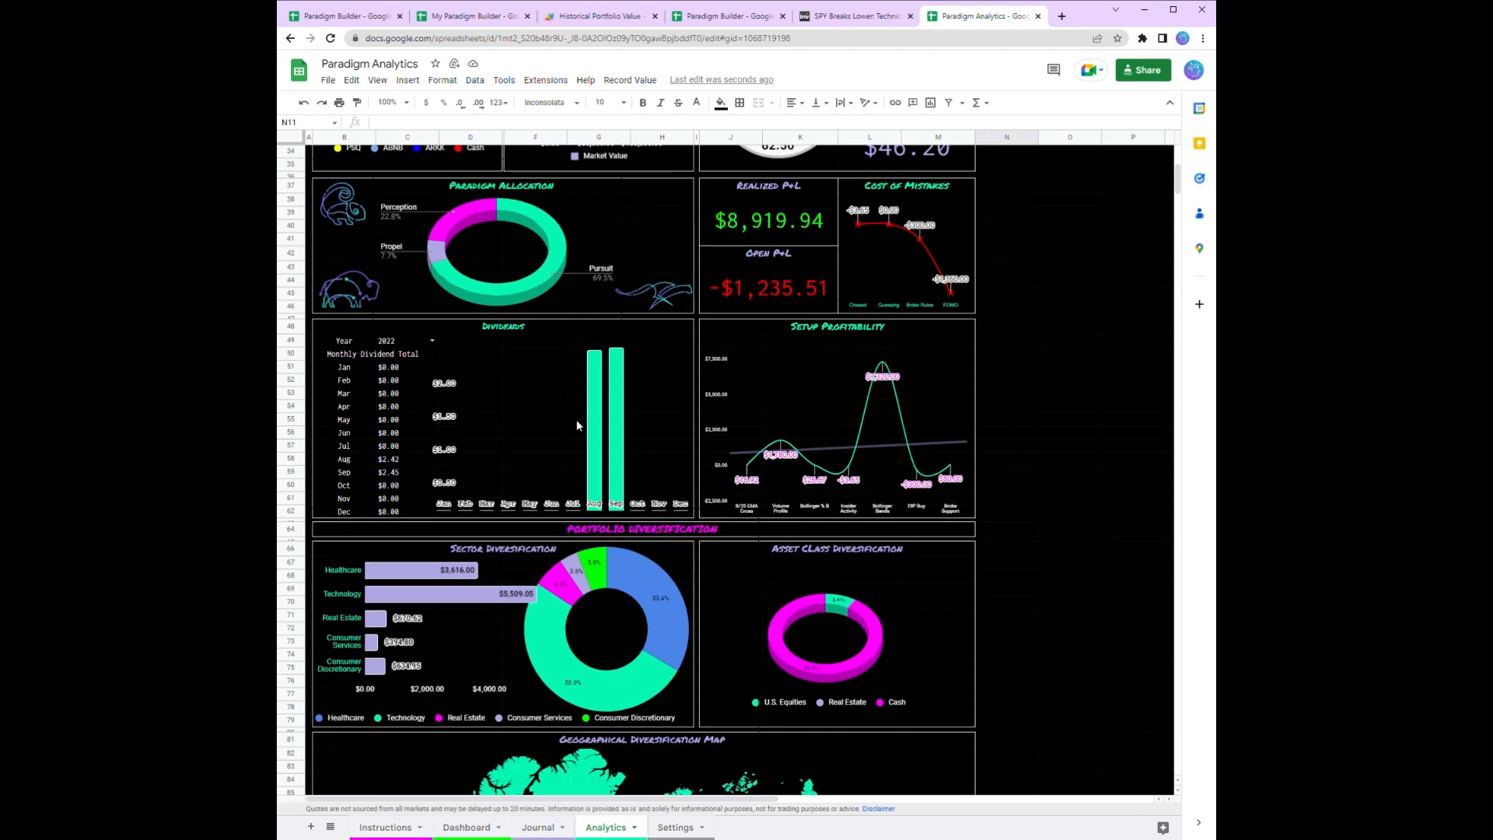
# - Examine the Portfolio Diversification section, covering the sector and asset class charts and the Geographical Diversification Map
pyautogui.scroll(-1, 576, 424)
pyautogui.scroll(-1, 576, 425)
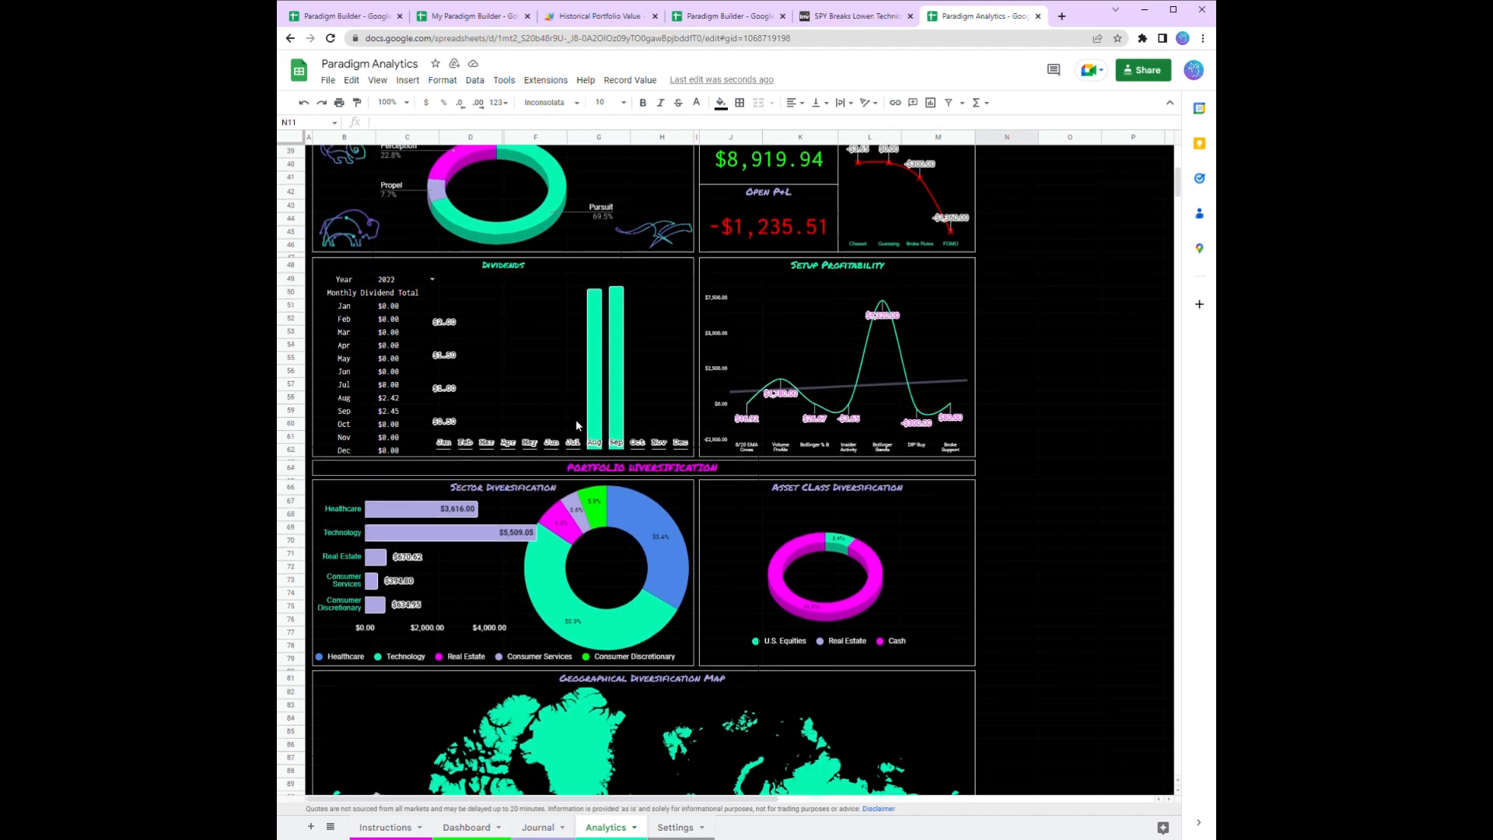
pyautogui.scroll(-1, 576, 424)
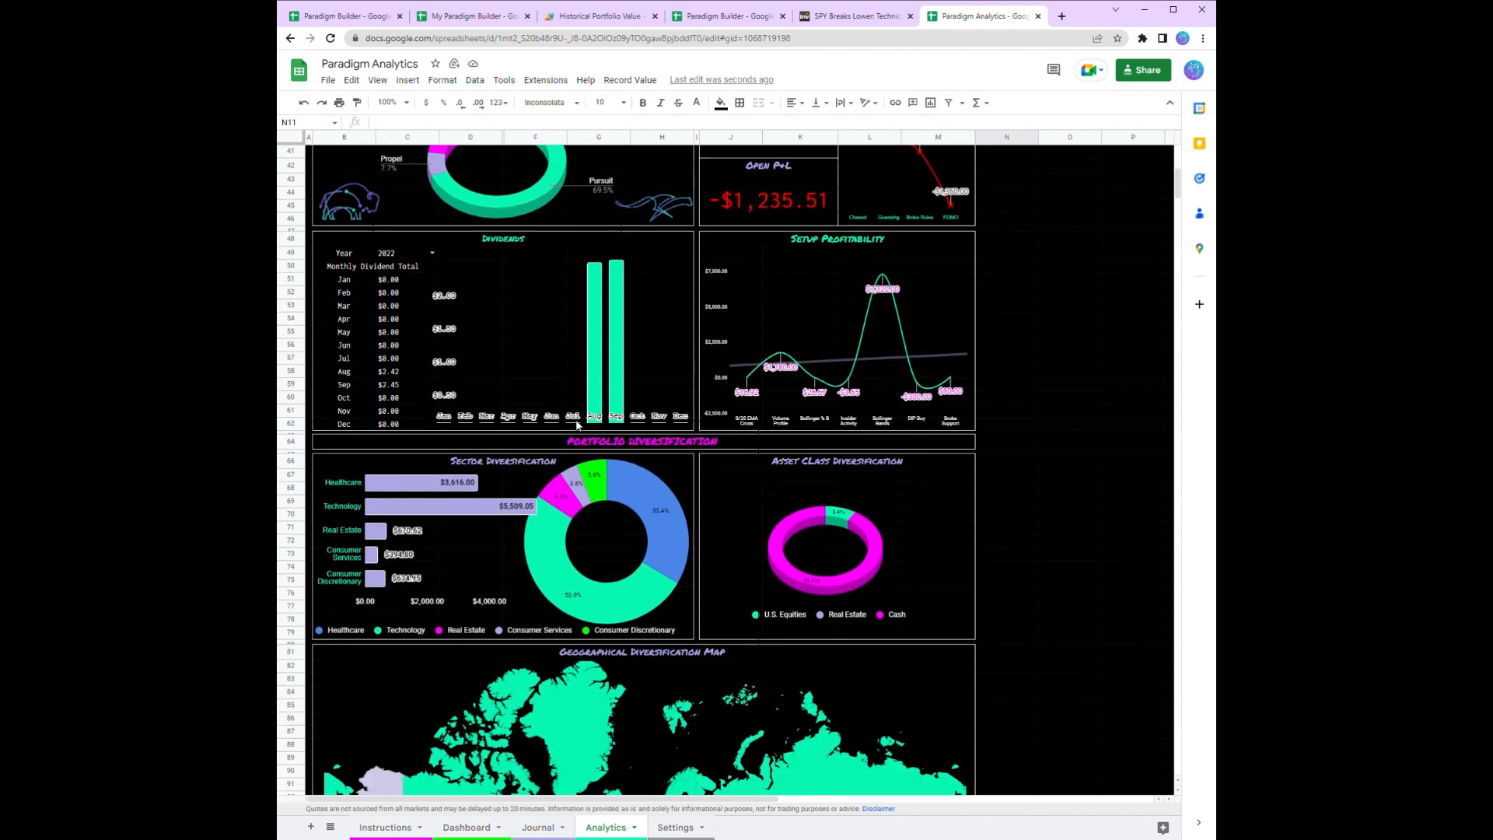
pyautogui.scroll(-2, 576, 424)
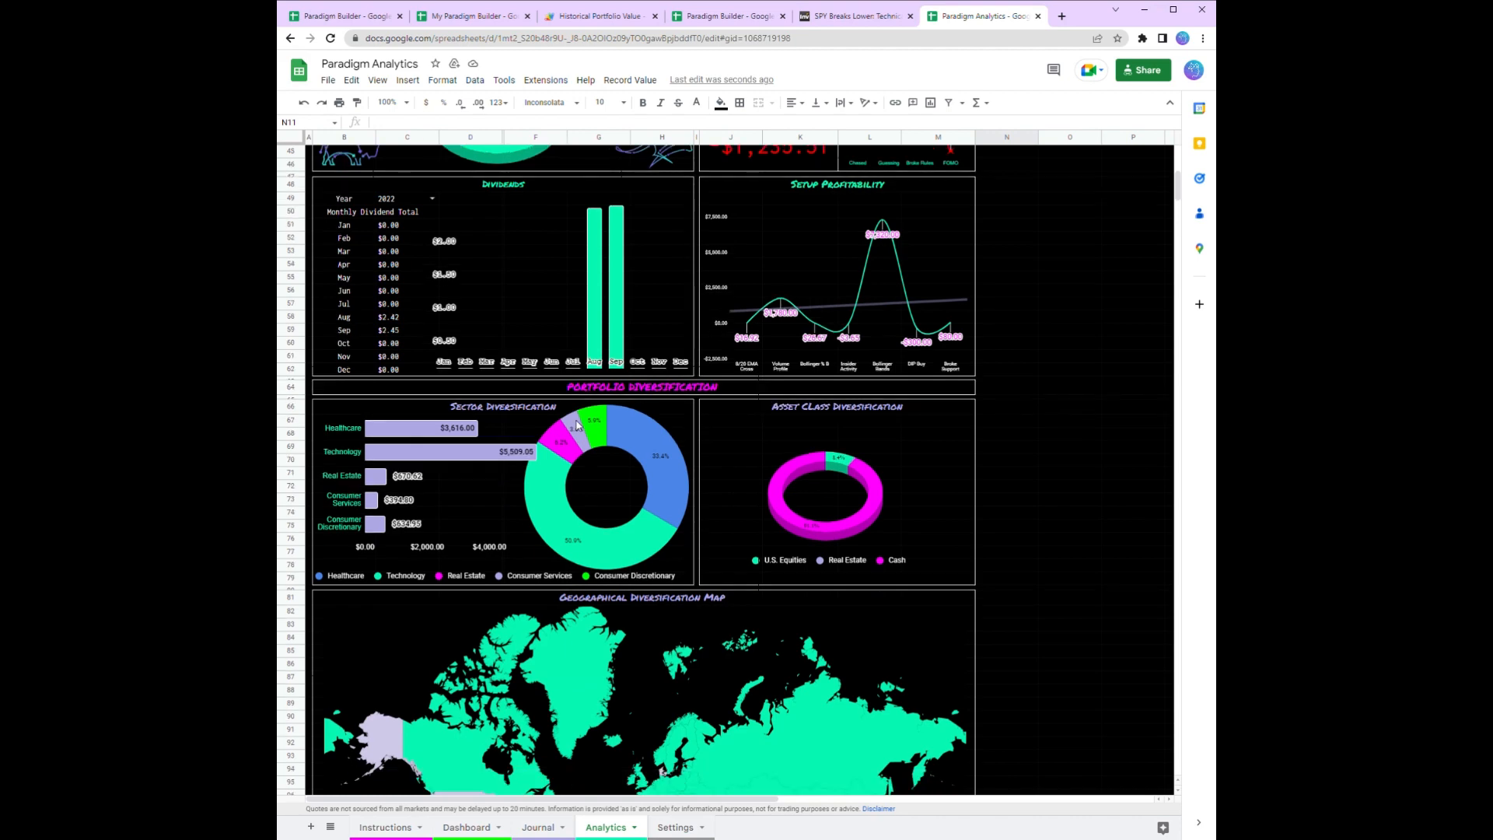
pyautogui.scroll(-1, 576, 425)
pyautogui.scroll(-2, 576, 425)
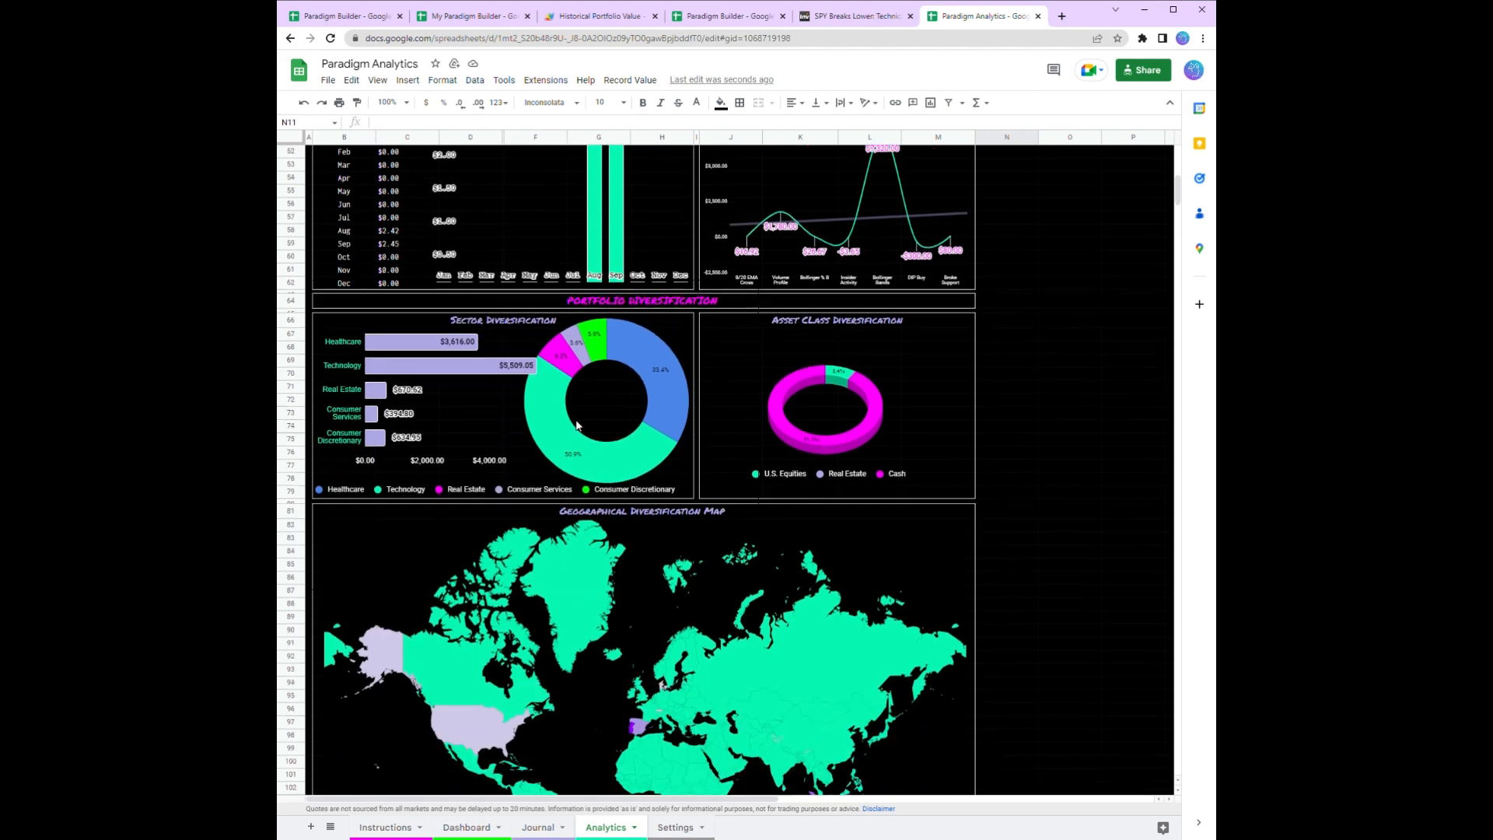
pyautogui.scroll(-5, 576, 424)
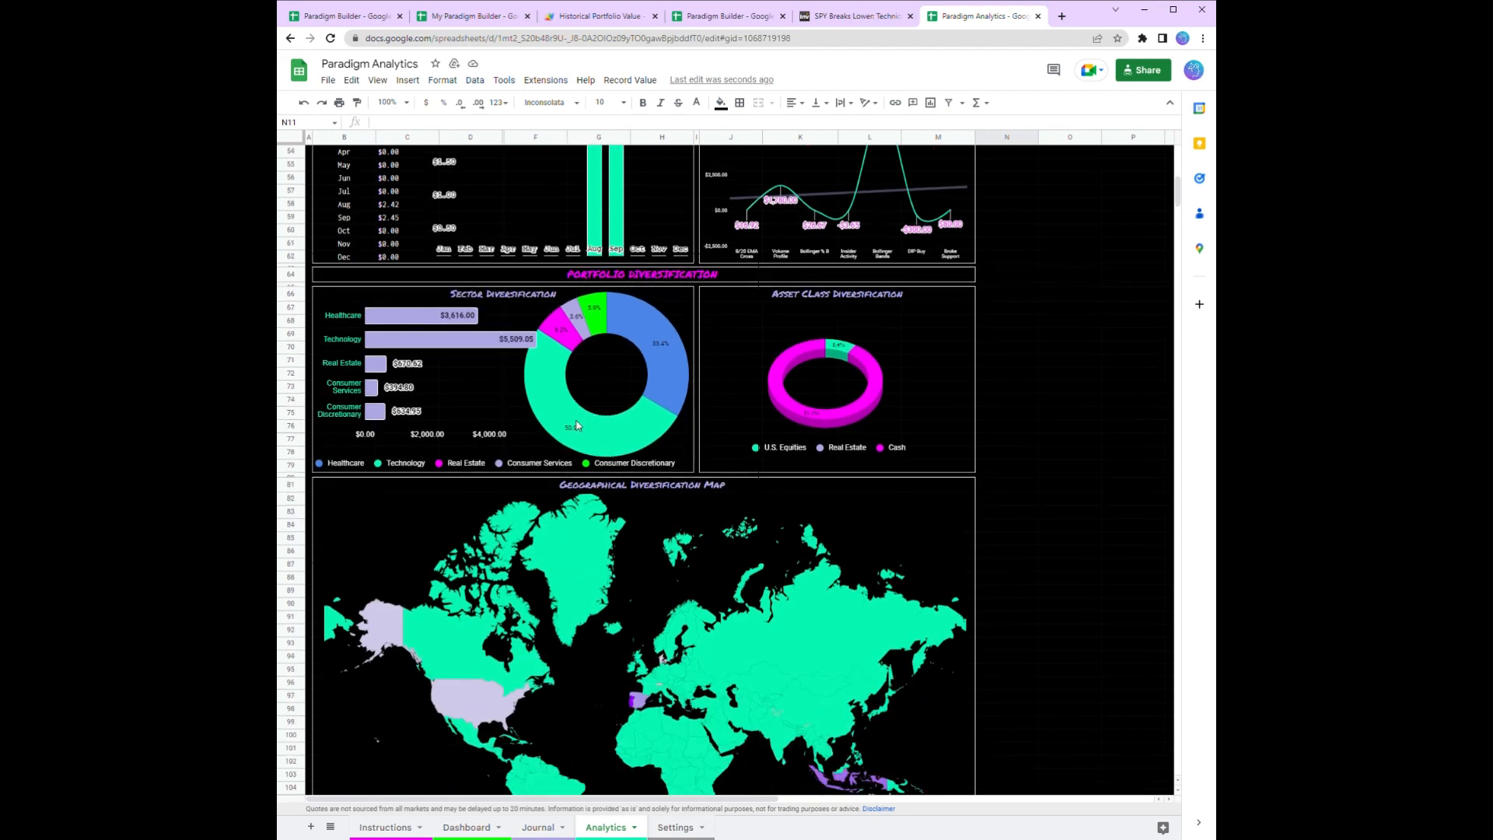
pyautogui.scroll(-2, 576, 424)
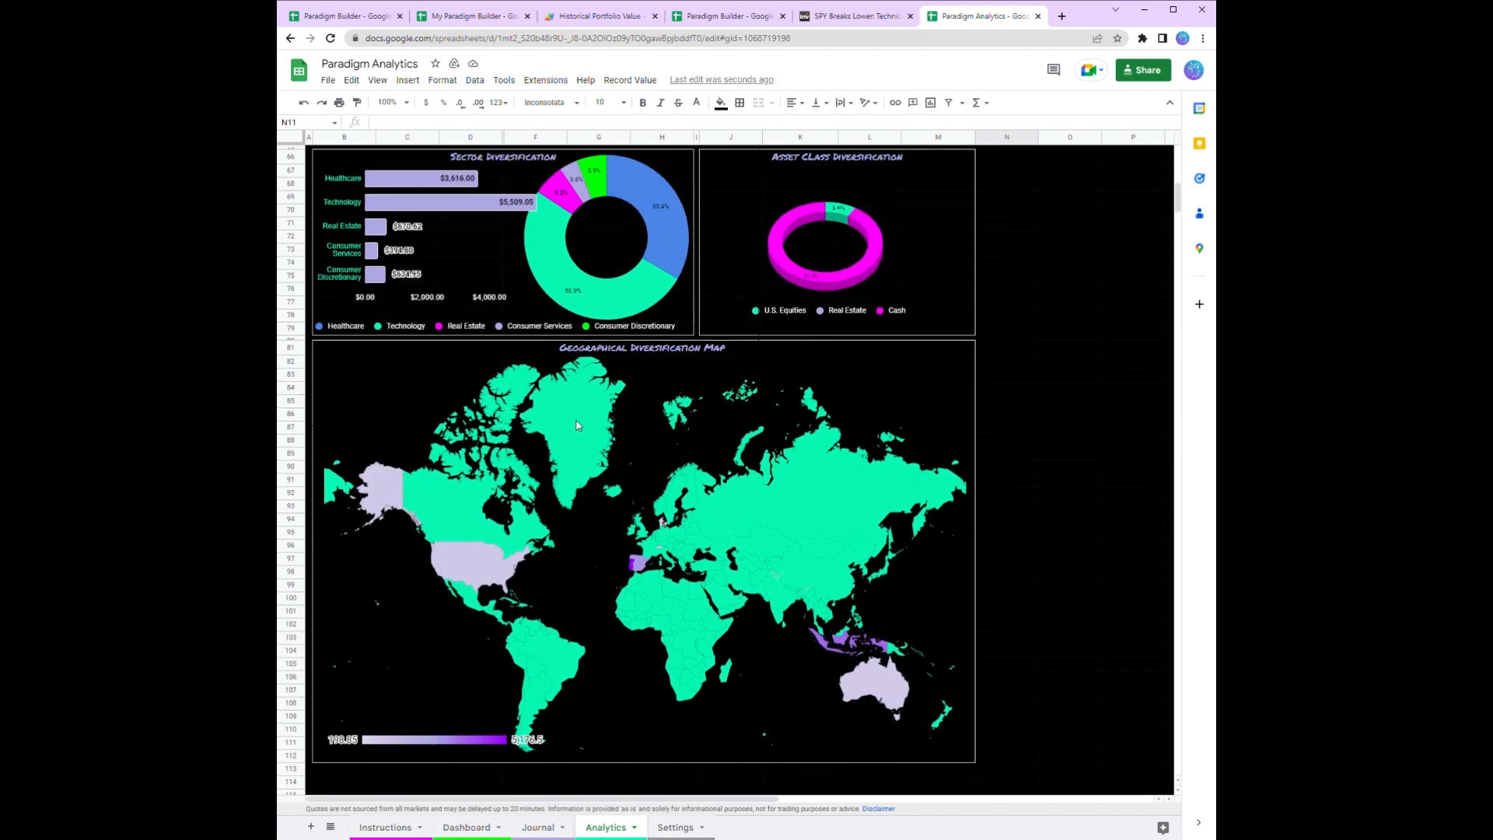
pyautogui.scroll(1, 576, 424)
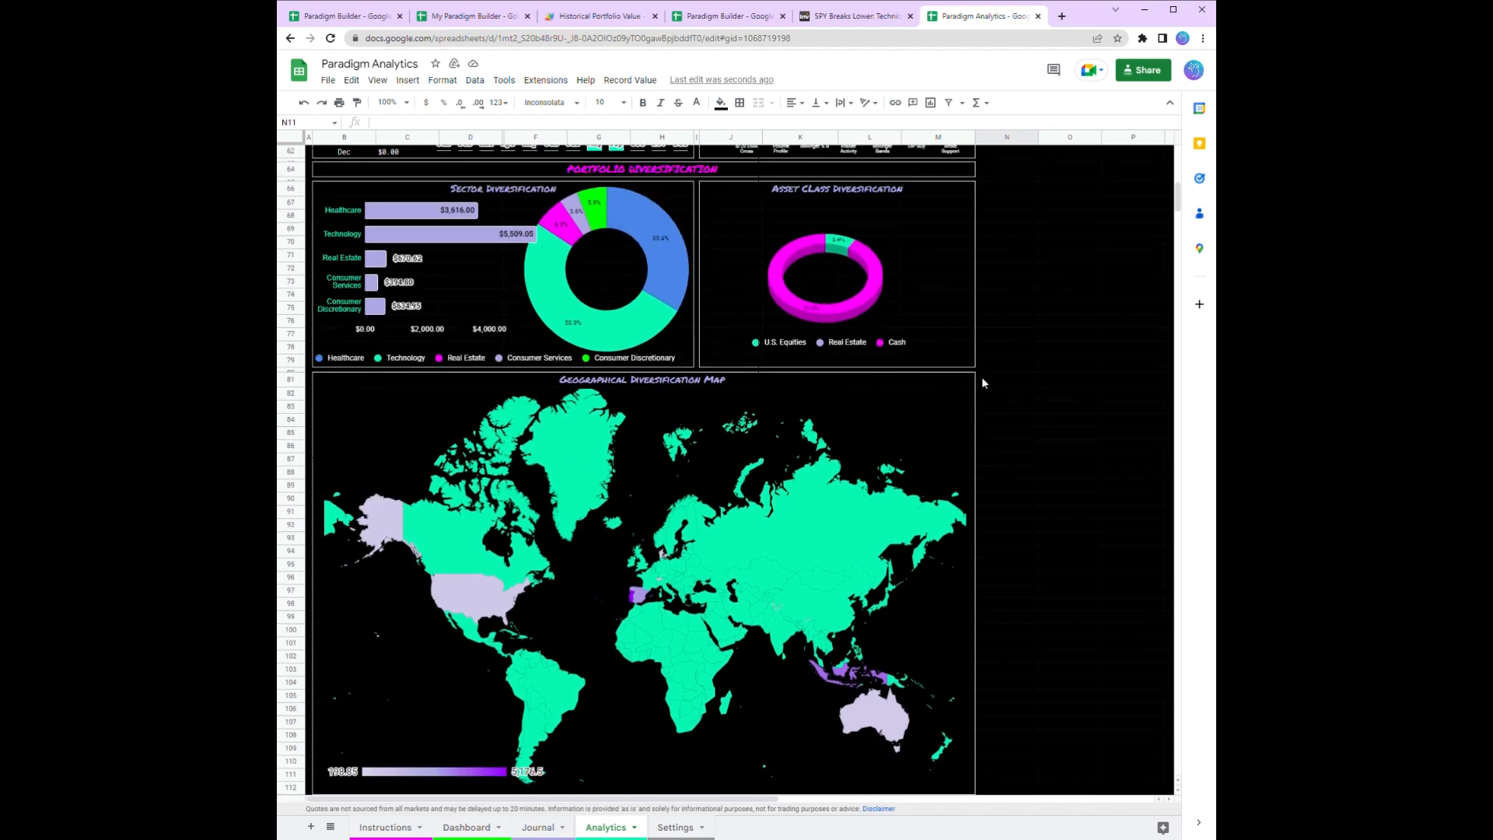